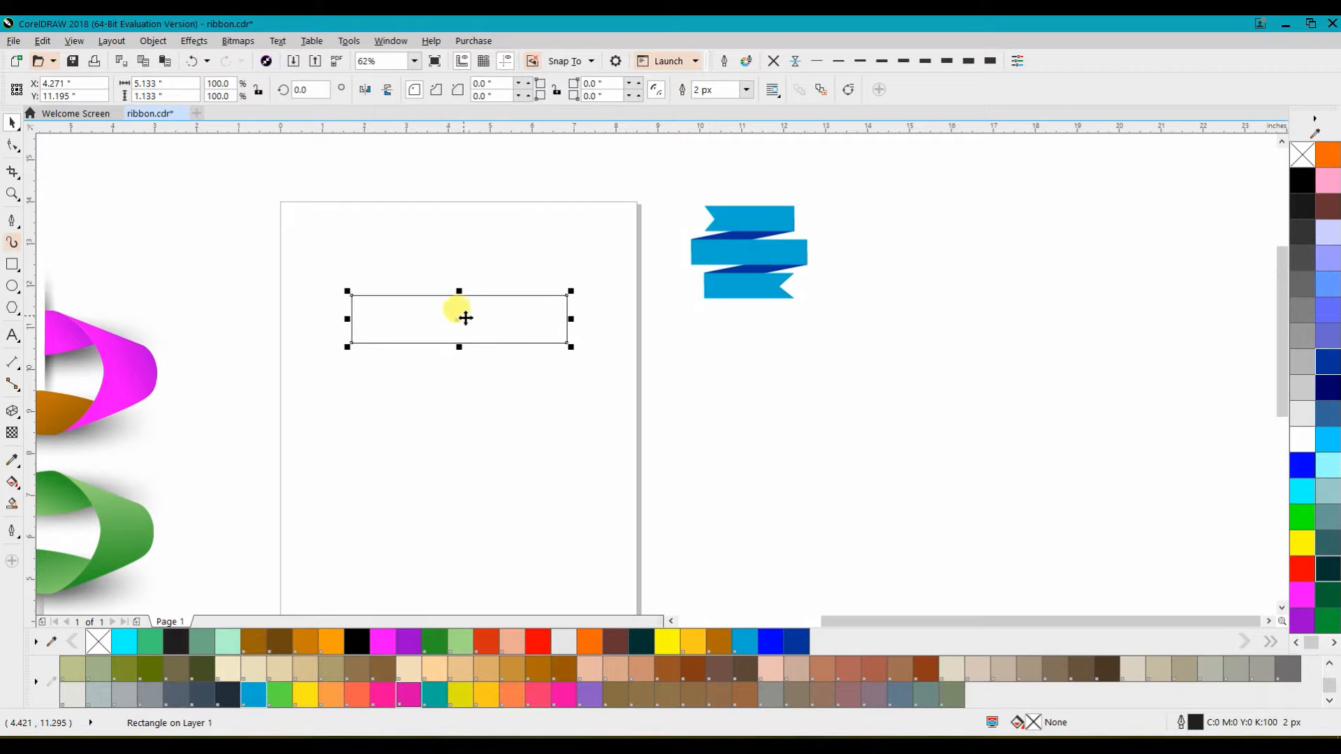
Stack two copies of the rectangle evenly below the original and widen the middle one to about 6.733 inches
left_click_drag(455, 311, 459, 396)
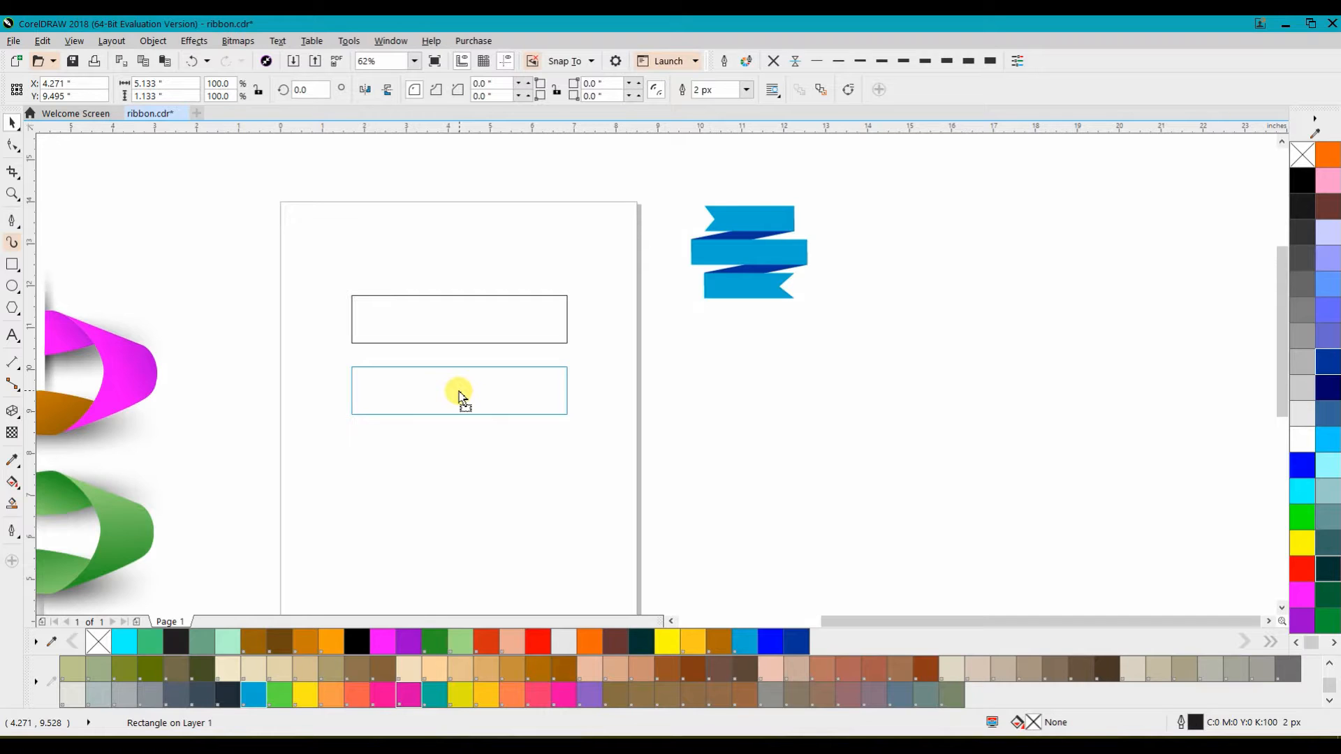
left_click_drag(459, 395, 459, 396)
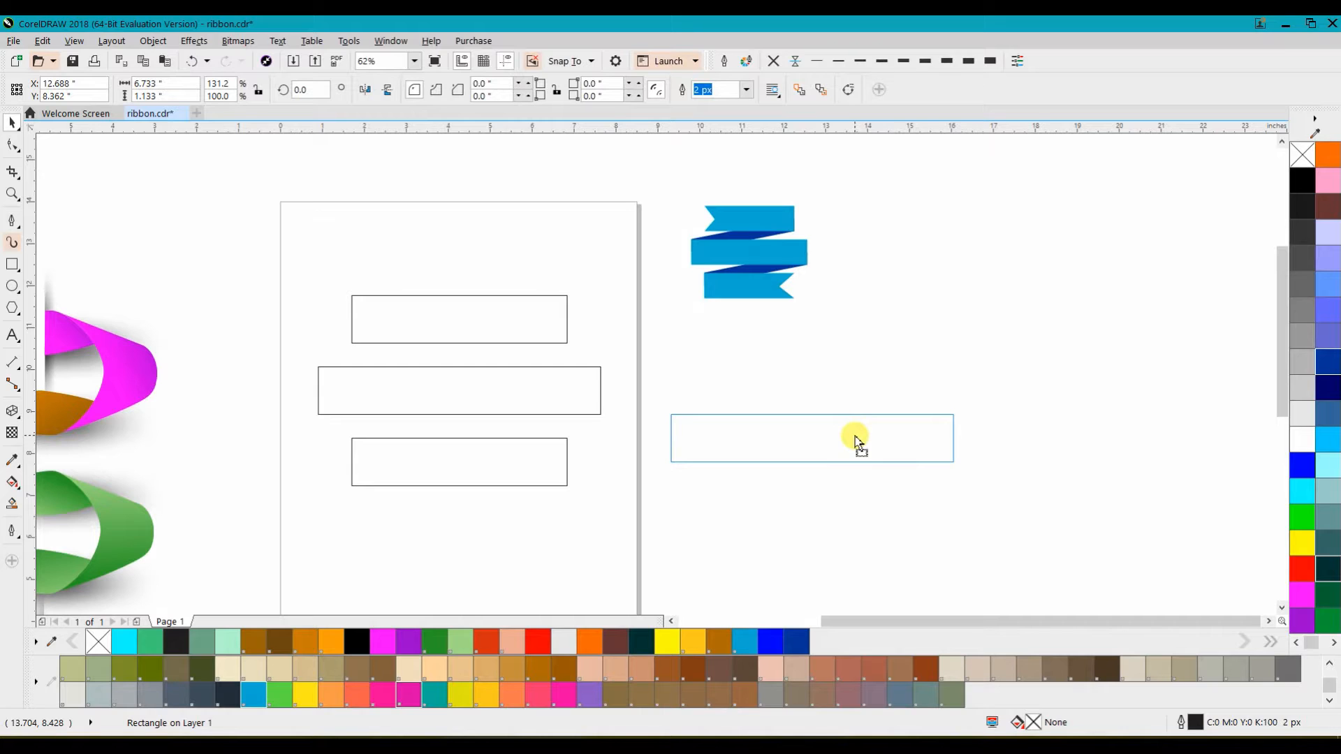
Place a copy of the wide middle rectangle beside the page and reduce it to half height, about 0.567 inches
left_click_drag(858, 441, 855, 438)
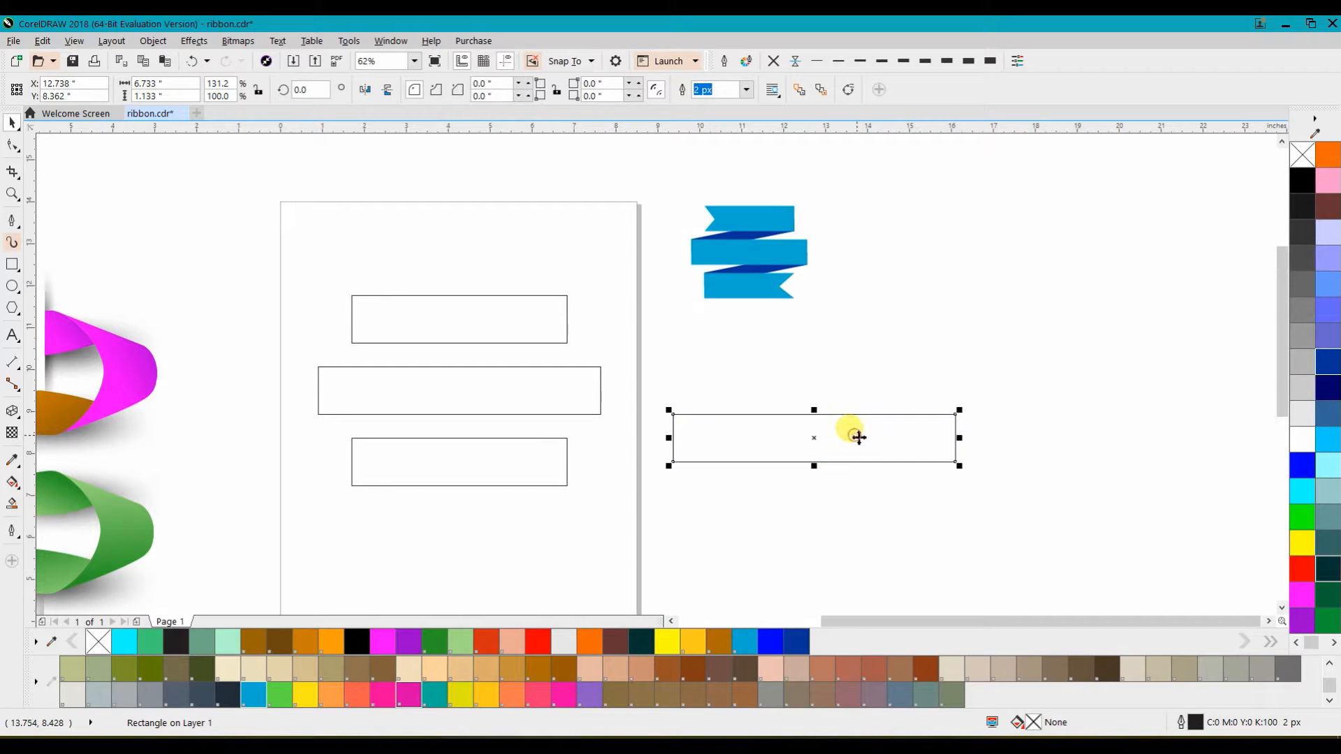
left_click_drag(817, 463, 831, 444)
Fill the three stacked rectangles with golden yellow PANTONE 810 C and remove their outlines
left_click_drag(297, 271, 664, 586)
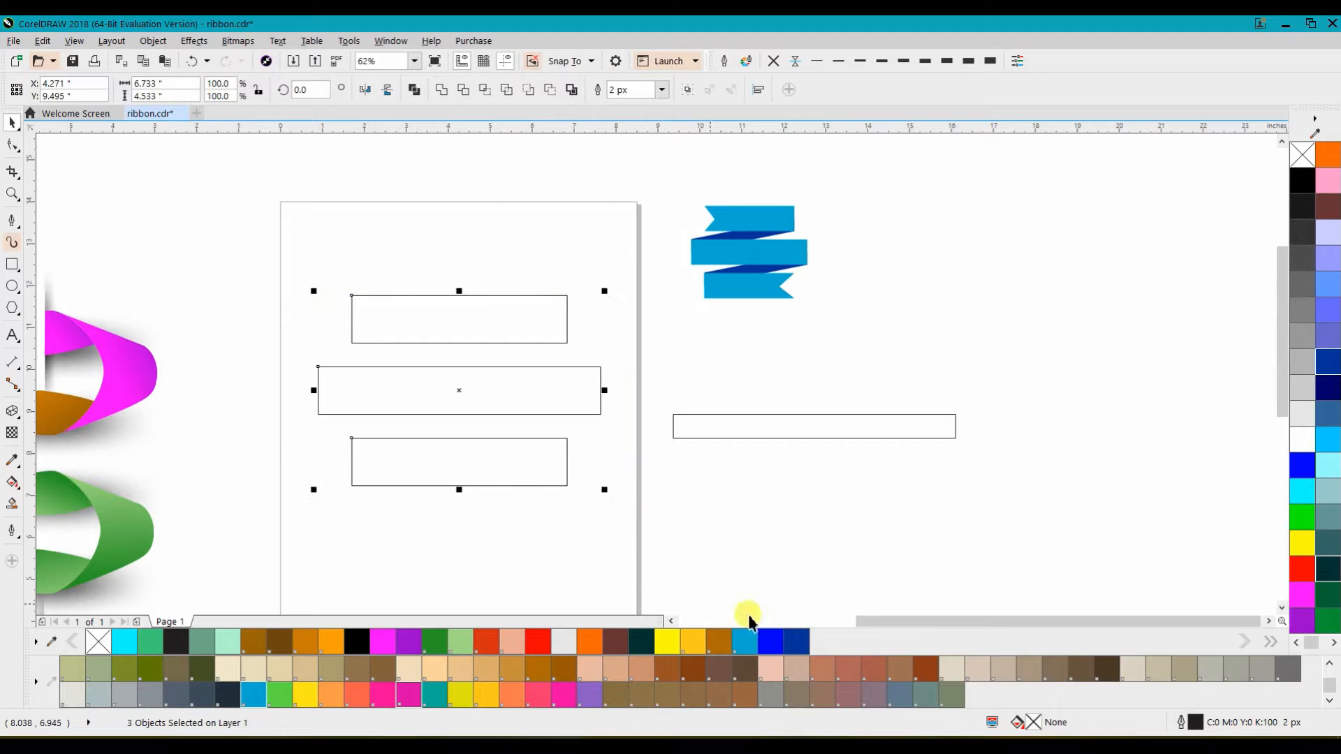
left_click(700, 642)
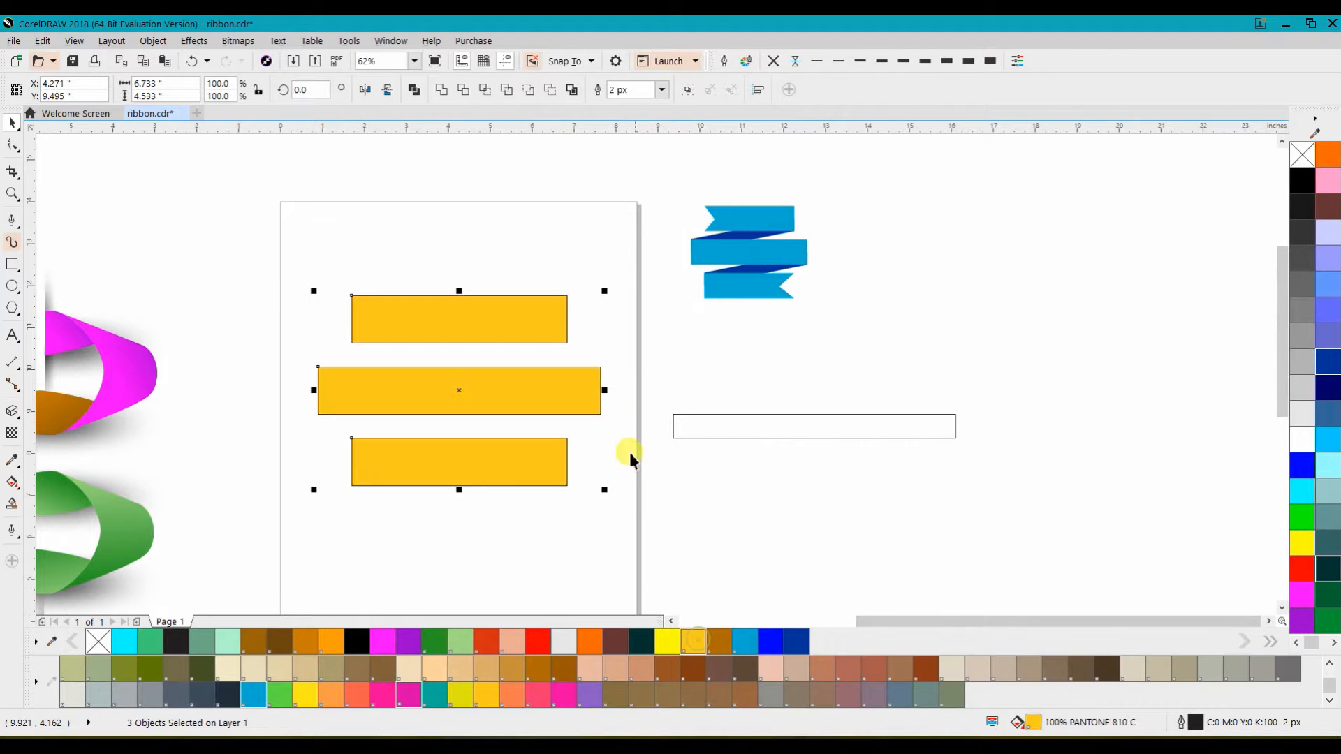
left_click(771, 62)
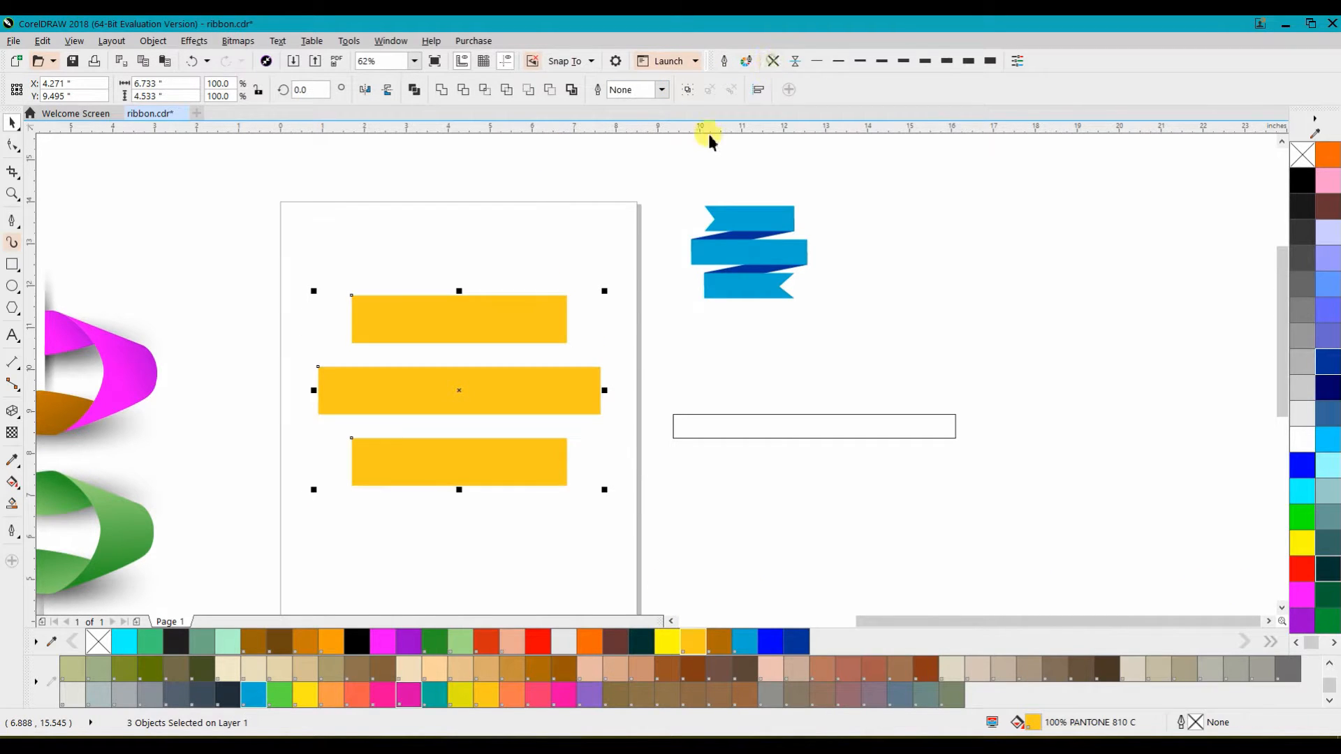
Move the half-height strip next to the bars, fill it with brown PANTONE 7511 C and remove its outline
left_click_drag(813, 415, 637, 374)
left_click(719, 642)
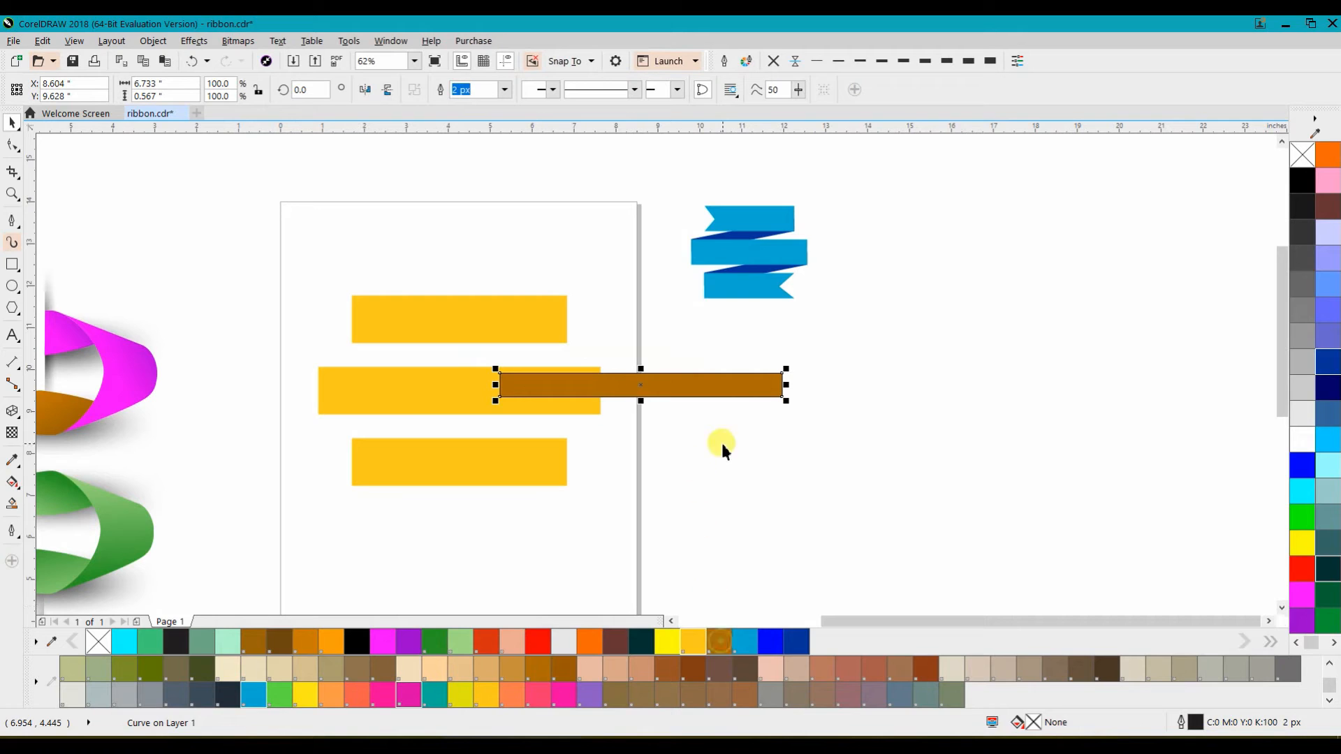
left_click(794, 63)
left_click(771, 60)
Snap the brown strip onto the lower half of the top yellow bar, flush with that bar's right end
left_click(787, 392)
left_click_drag(501, 385, 286, 331)
left_click(286, 330)
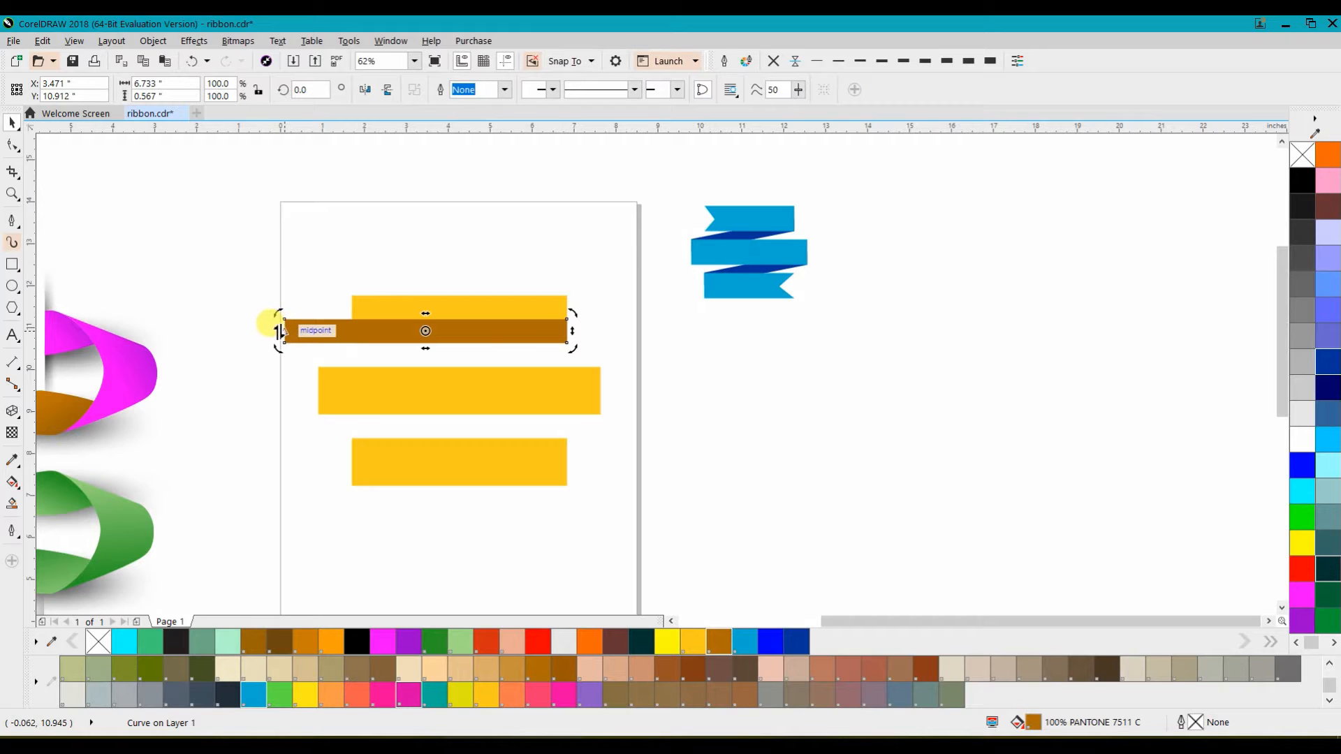
Skew the brown strip down toward the middle bar and shorten it to end at that bar's left edge
scroll(286, 330, "up", 4)
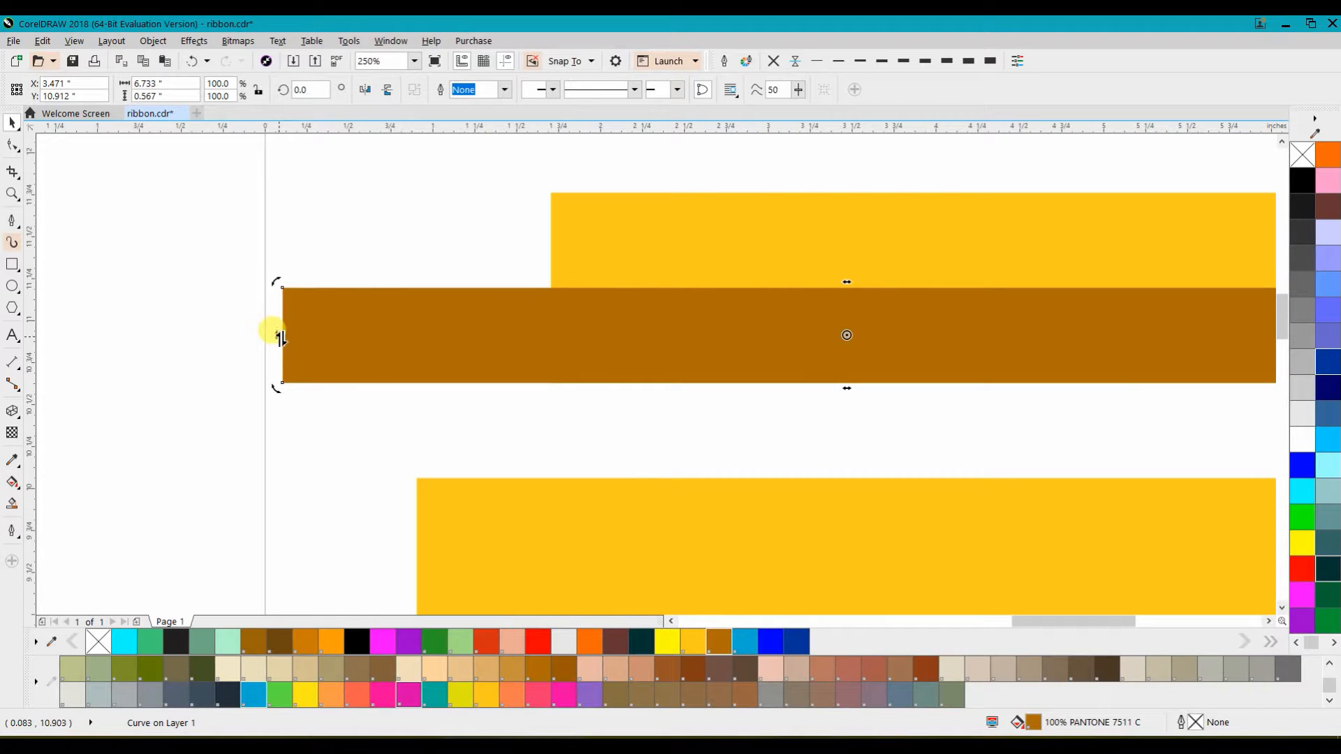
left_click(313, 329)
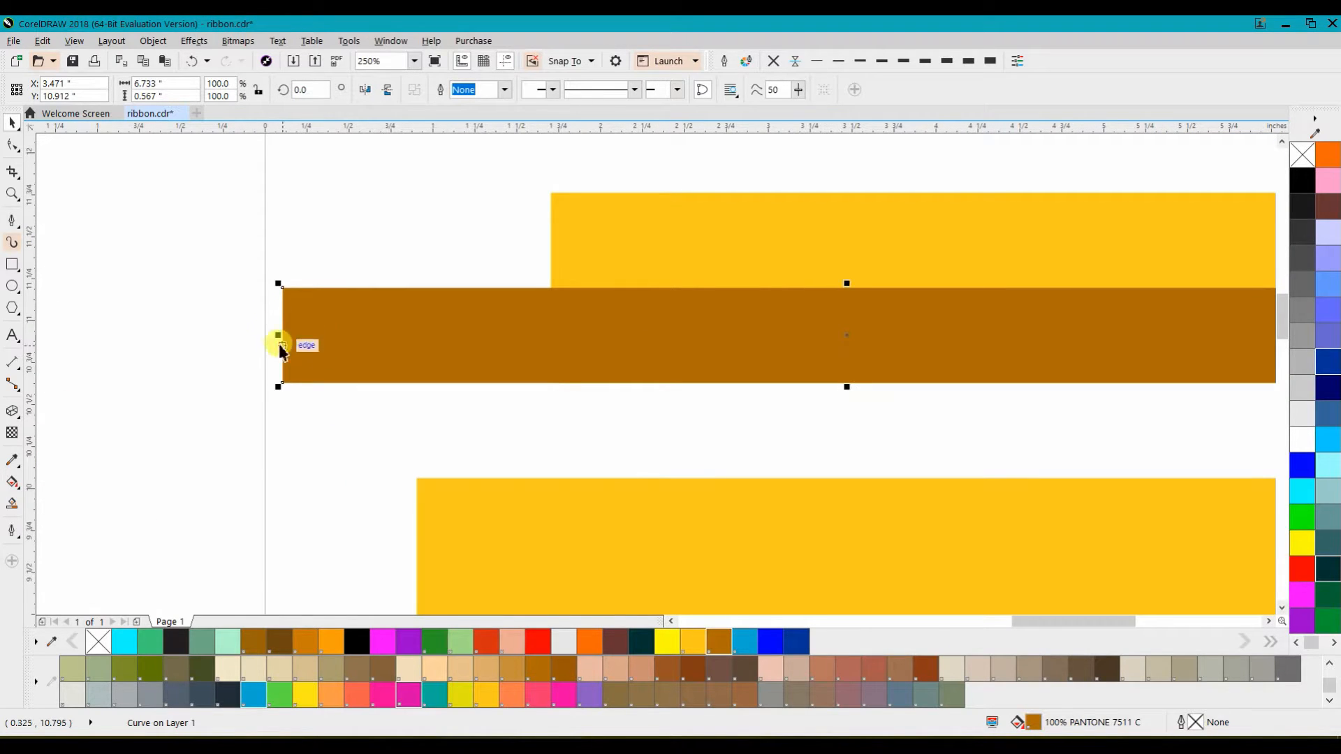
left_click(321, 345)
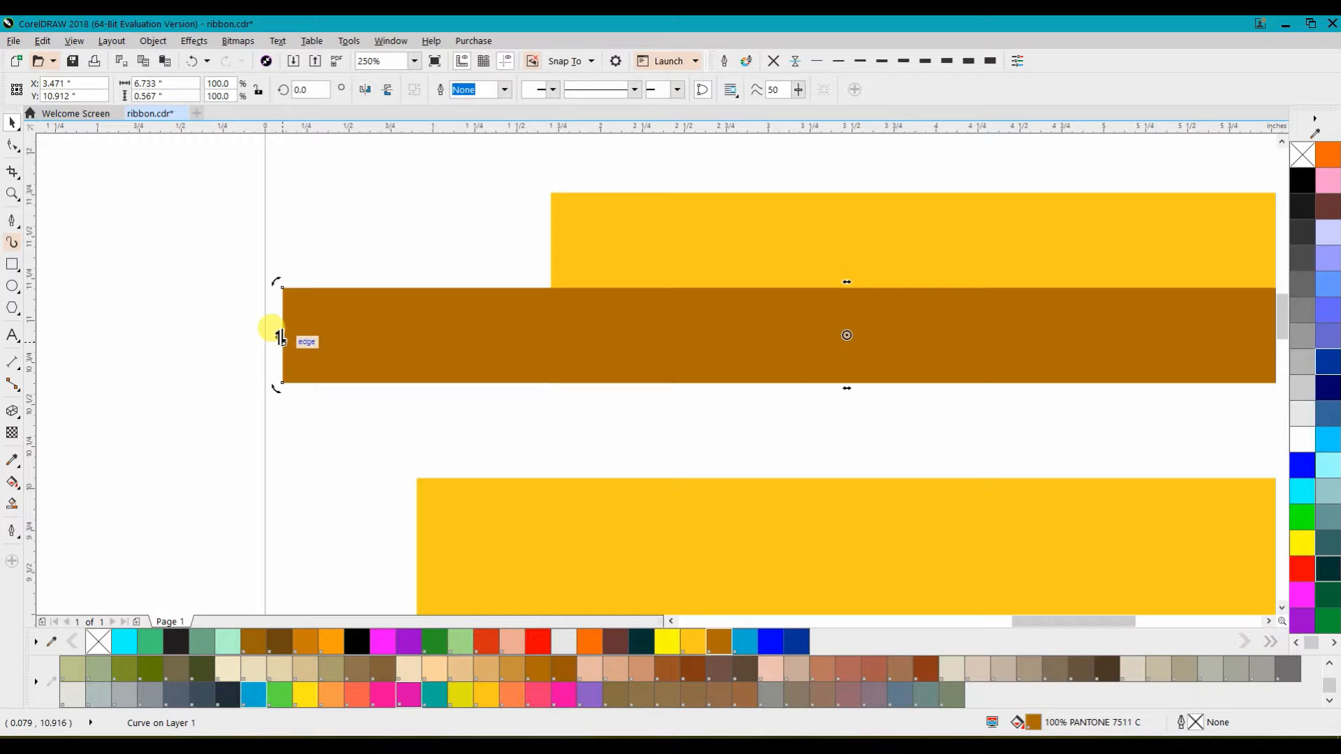
left_click_drag(279, 338, 308, 553)
scroll(345, 422, "down", 2)
left_click(326, 487)
left_click_drag(308, 433, 371, 476)
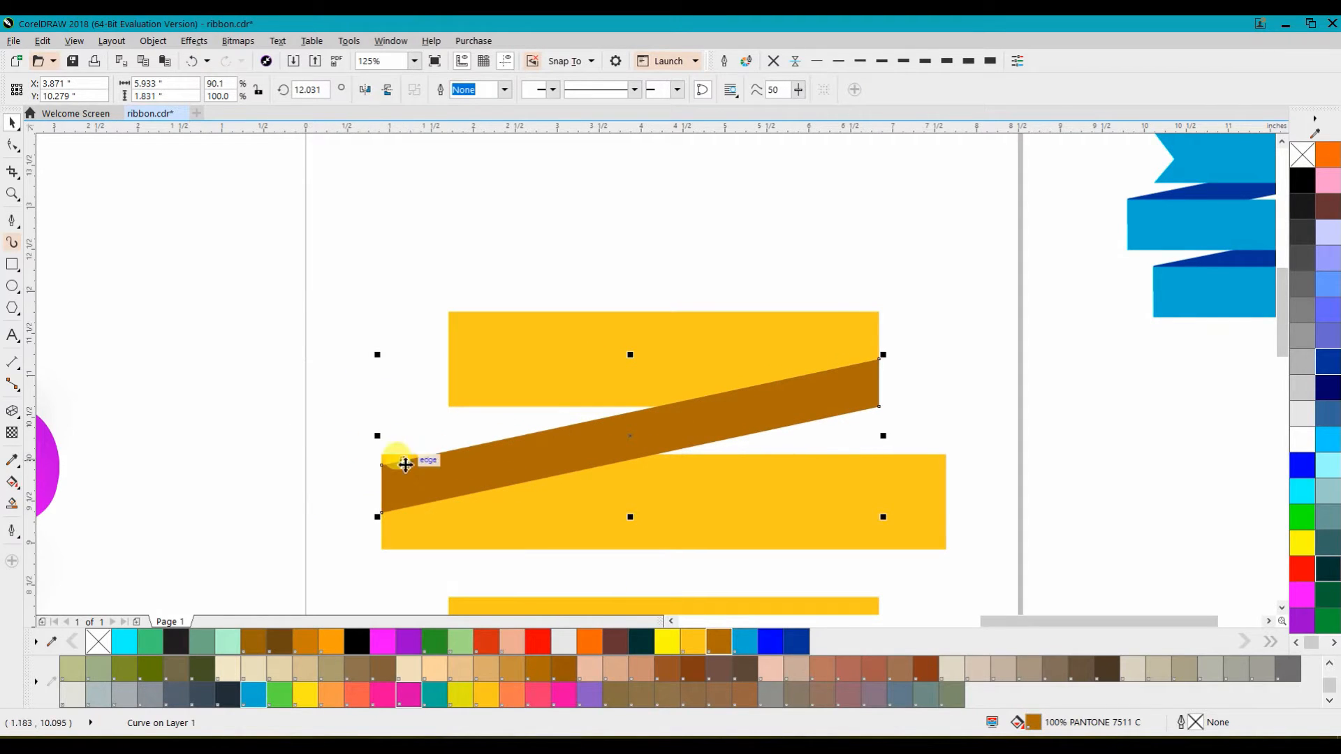
Fine-tune the brown strip's skew so its upper-left corner meets the middle bar's upper-left corner
scroll(405, 464, "up", 4)
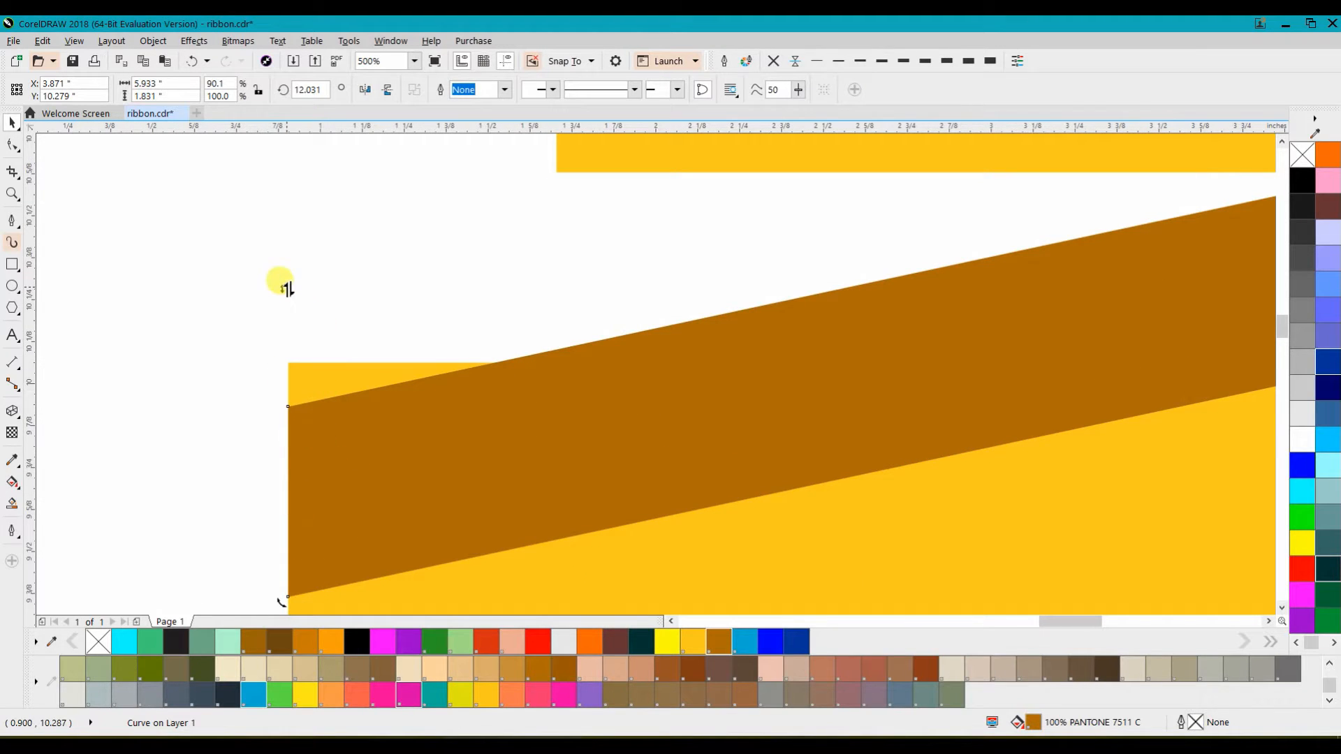
left_click_drag(286, 290, 282, 252)
scroll(251, 260, "down", 4)
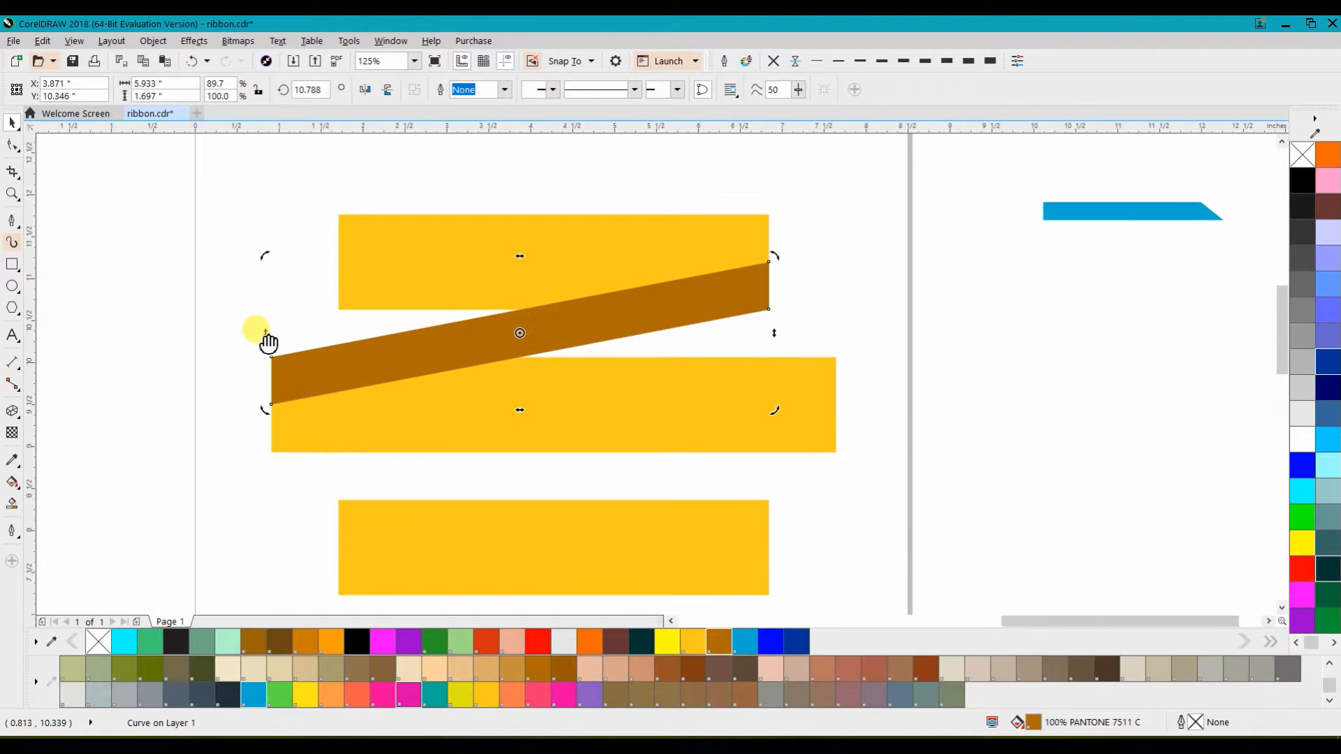
Copy the slanted strip down to join the middle and bottom bars, and send both strips behind the yellow bars
left_click(187, 282)
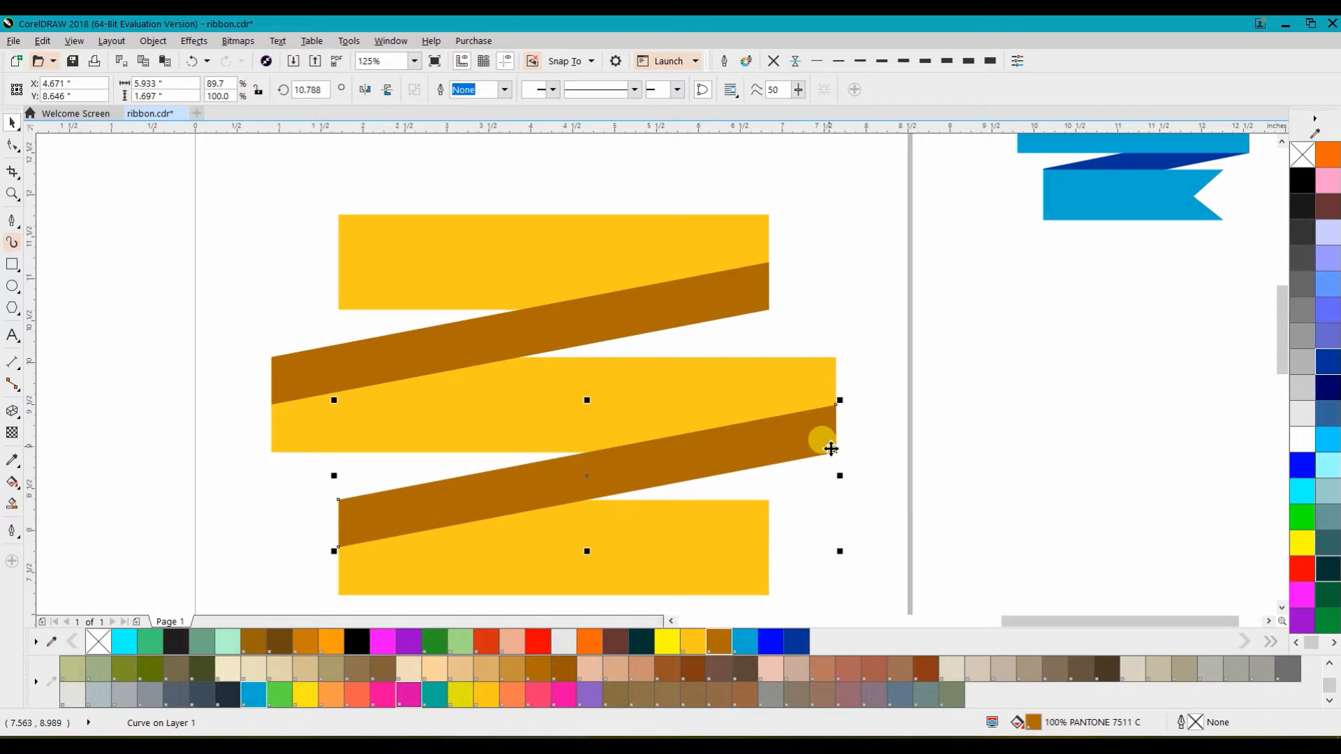
left_click(671, 304, "shift")
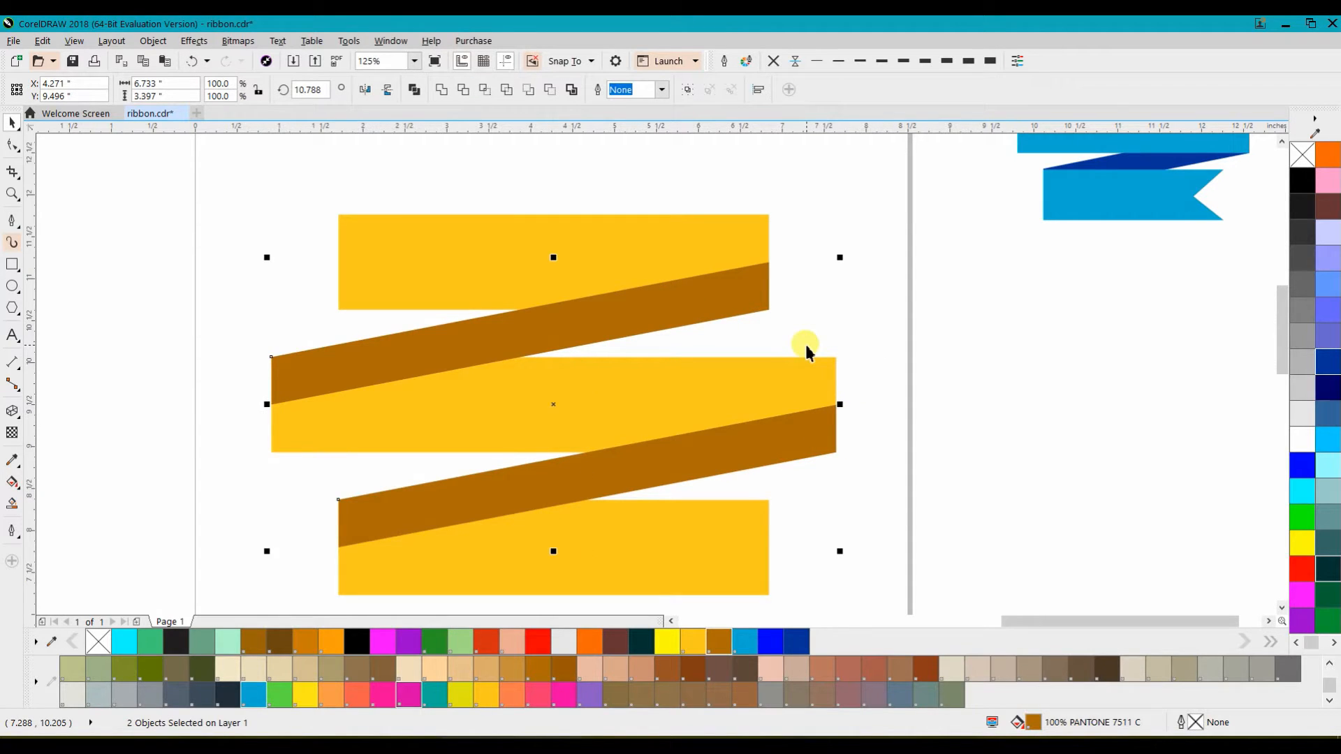
key("shift+Page_Down")
scroll(806, 345, "down", 1)
scroll(671, 264, "up", 1)
Cut a V-notch into the left end of the top bar by adding a midpoint node and moving it inward
left_click(560, 357)
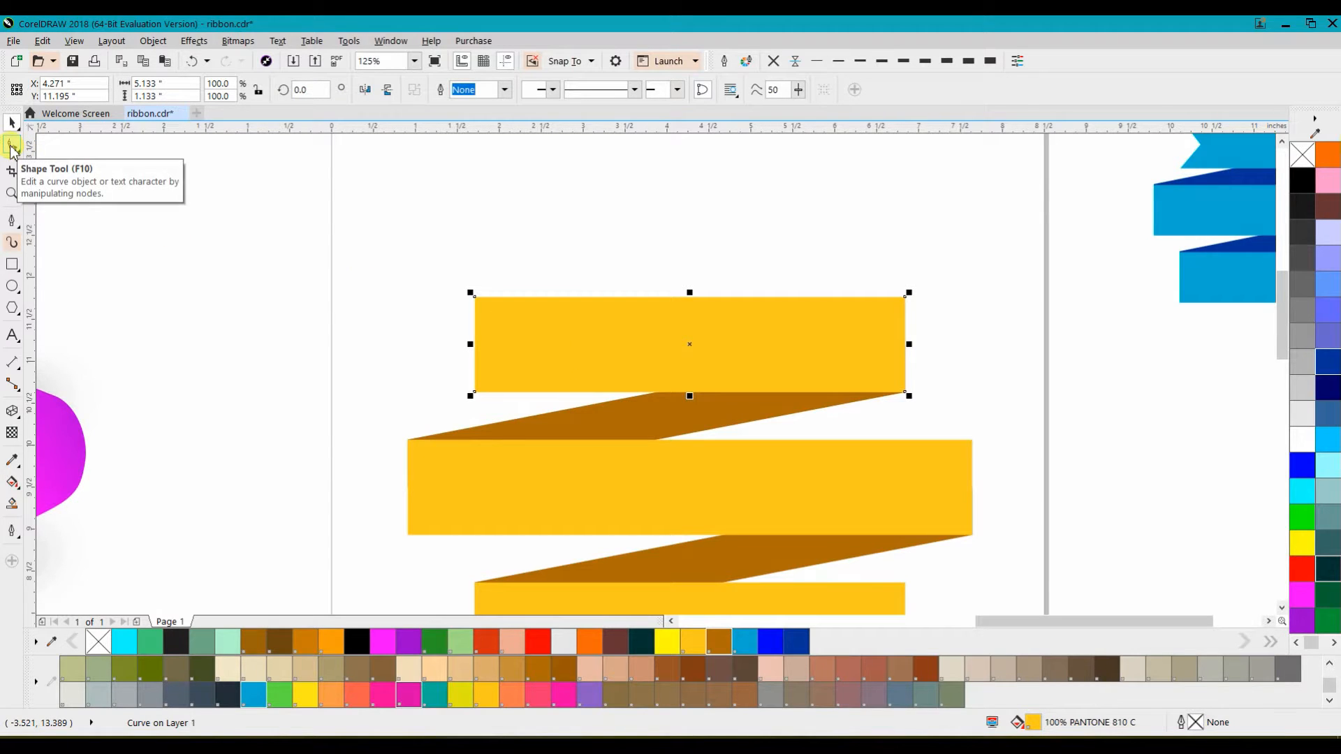
left_click(11, 145)
double_click(473, 342)
left_click_drag(475, 343, 517, 343)
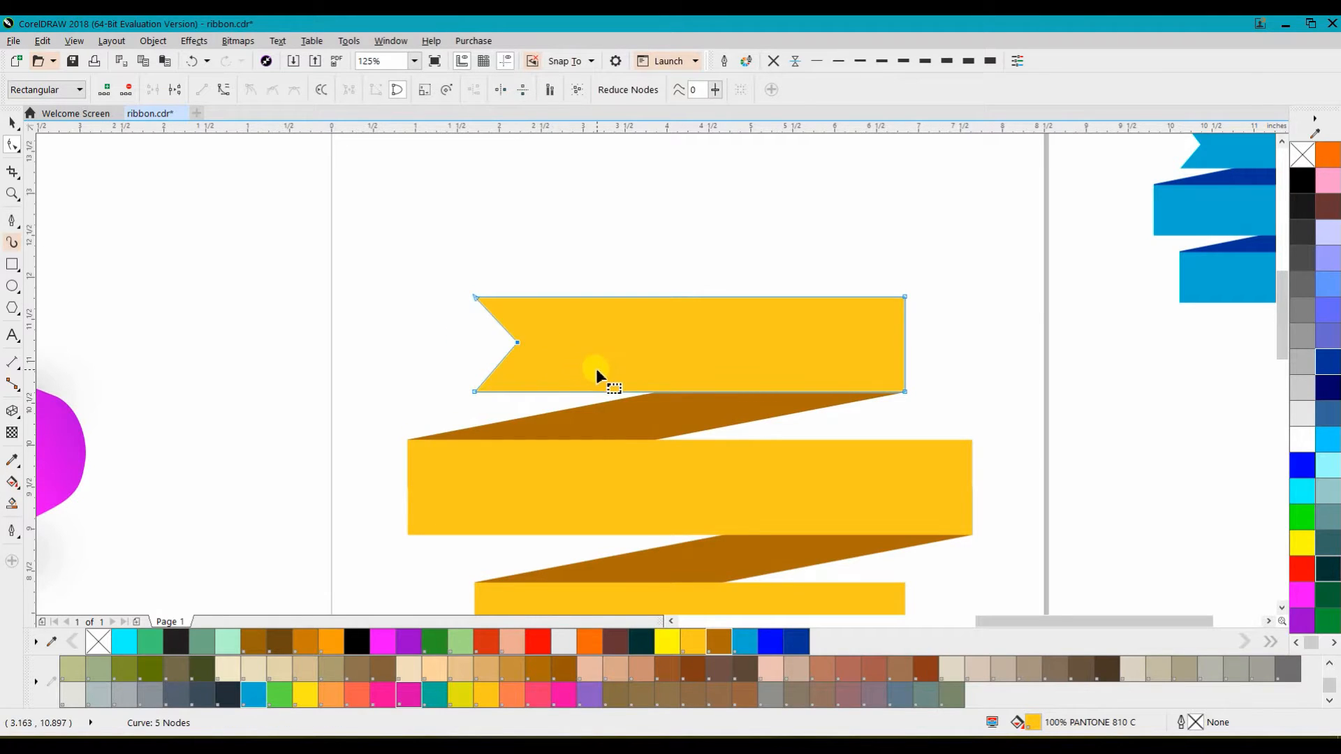
Cut a matching V-notch into the right end of the bottom bar by adding a midpoint node and moving it inward
scroll(596, 367, "down", 2)
left_click_drag(626, 455, 542, 370)
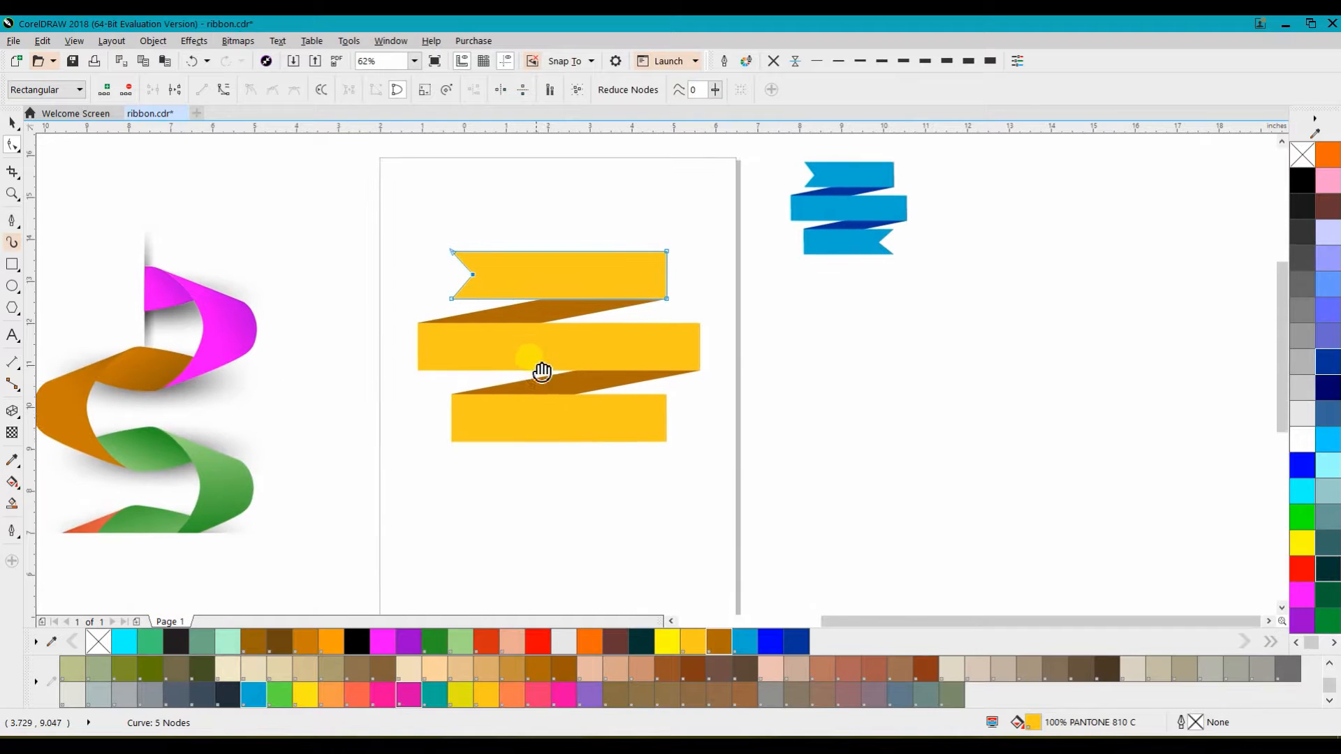
left_click(605, 423)
left_click(666, 414)
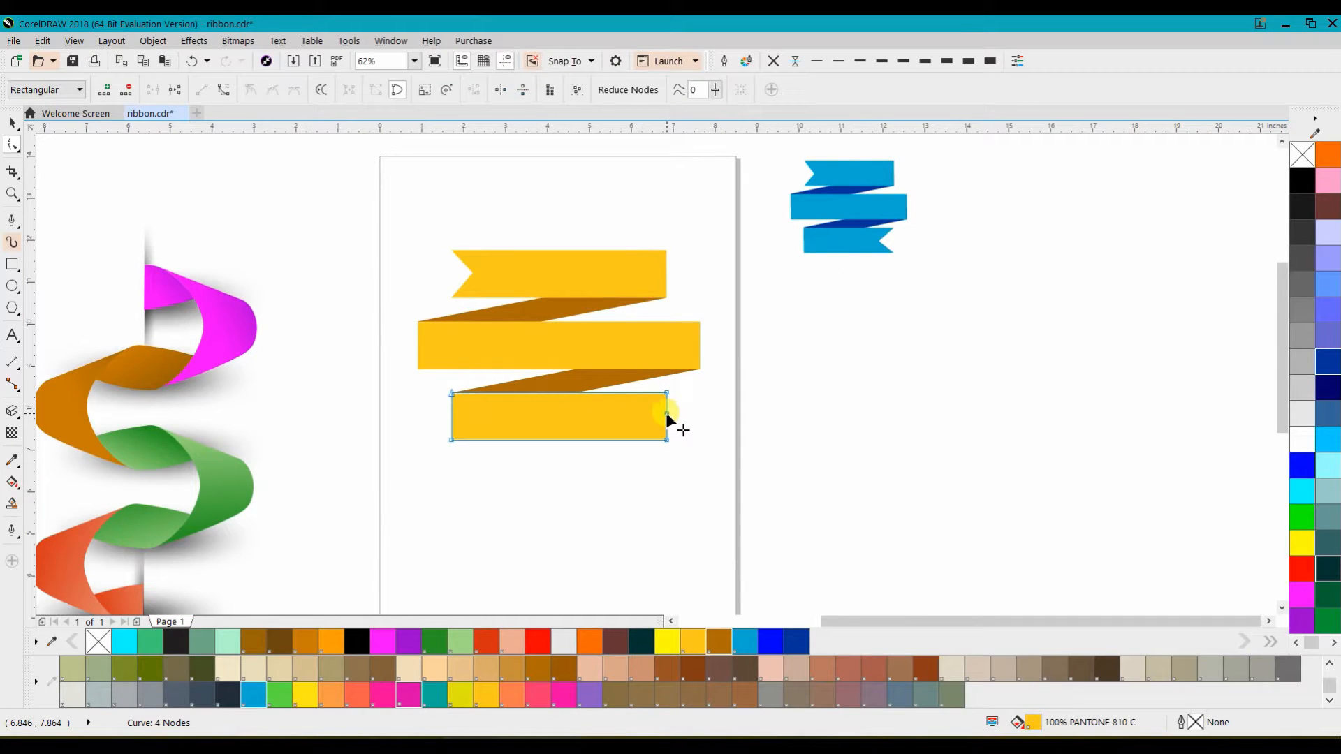
left_click_drag(660, 413, 644, 417)
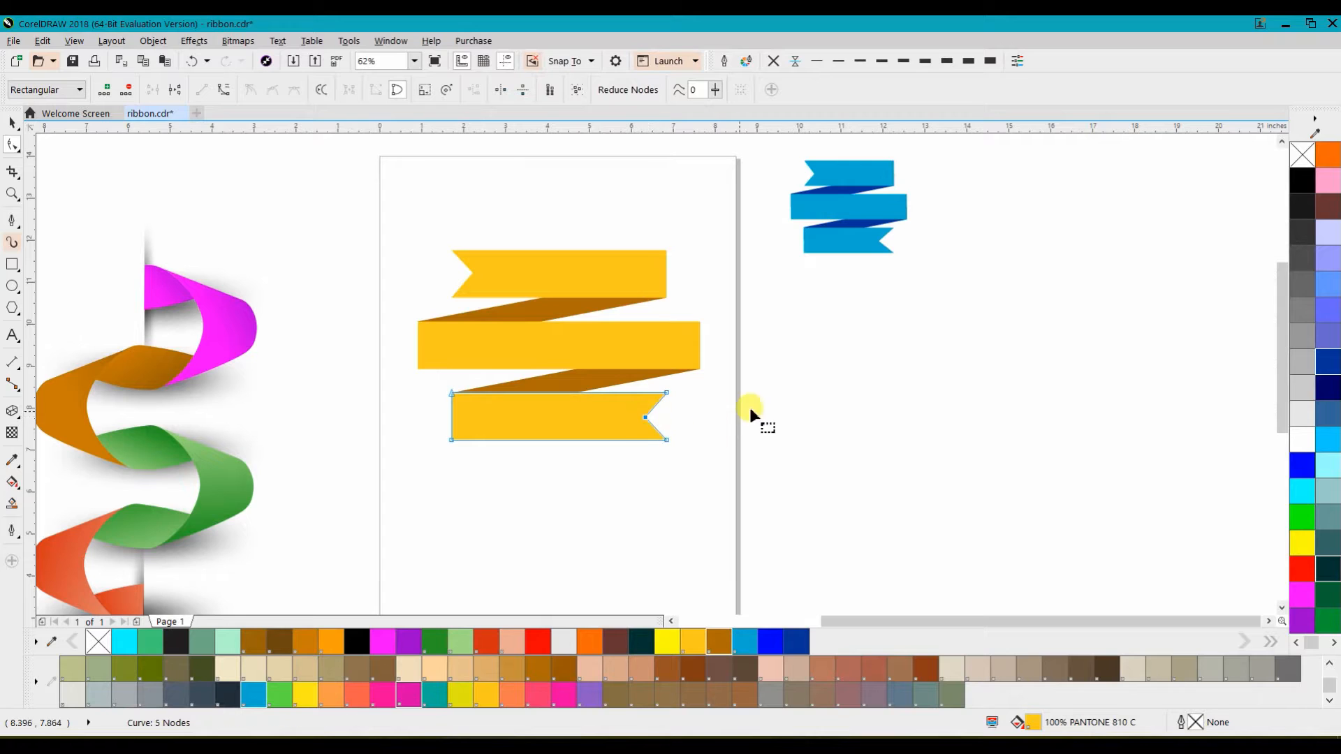
left_click(13, 126)
Move the five-tier yellow sample ribbon to the empty area on the far side of the blue ribbon
scroll(408, 308, "down", 1)
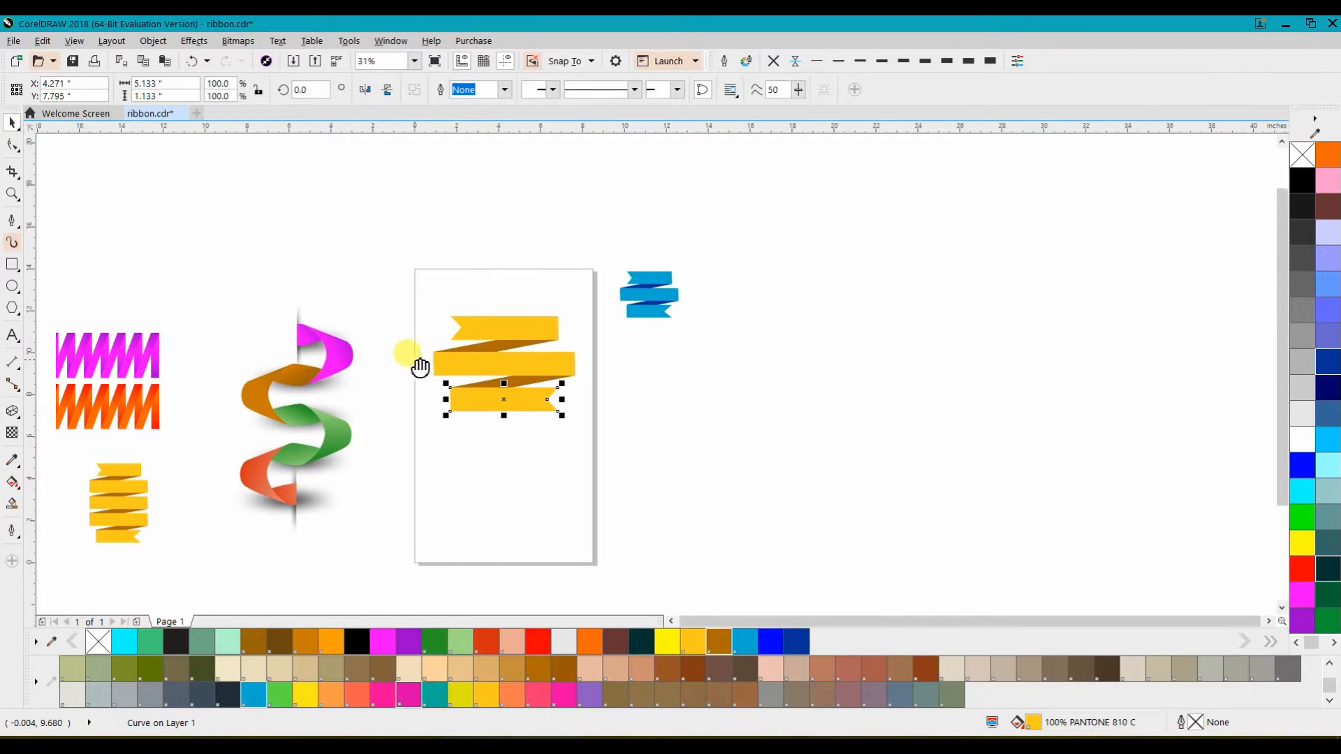
left_click(563, 454)
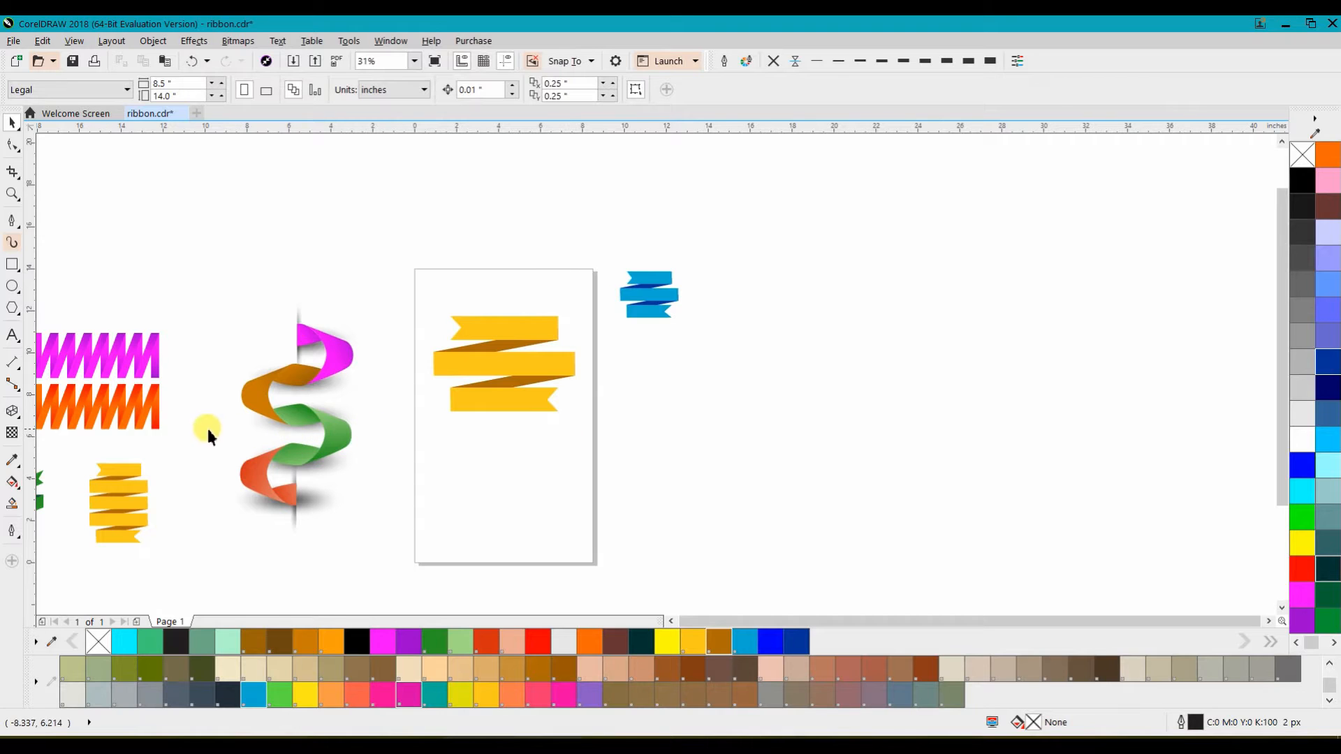
left_click_drag(81, 577, 77, 554)
left_click_drag(120, 509, 800, 332)
left_click(745, 430)
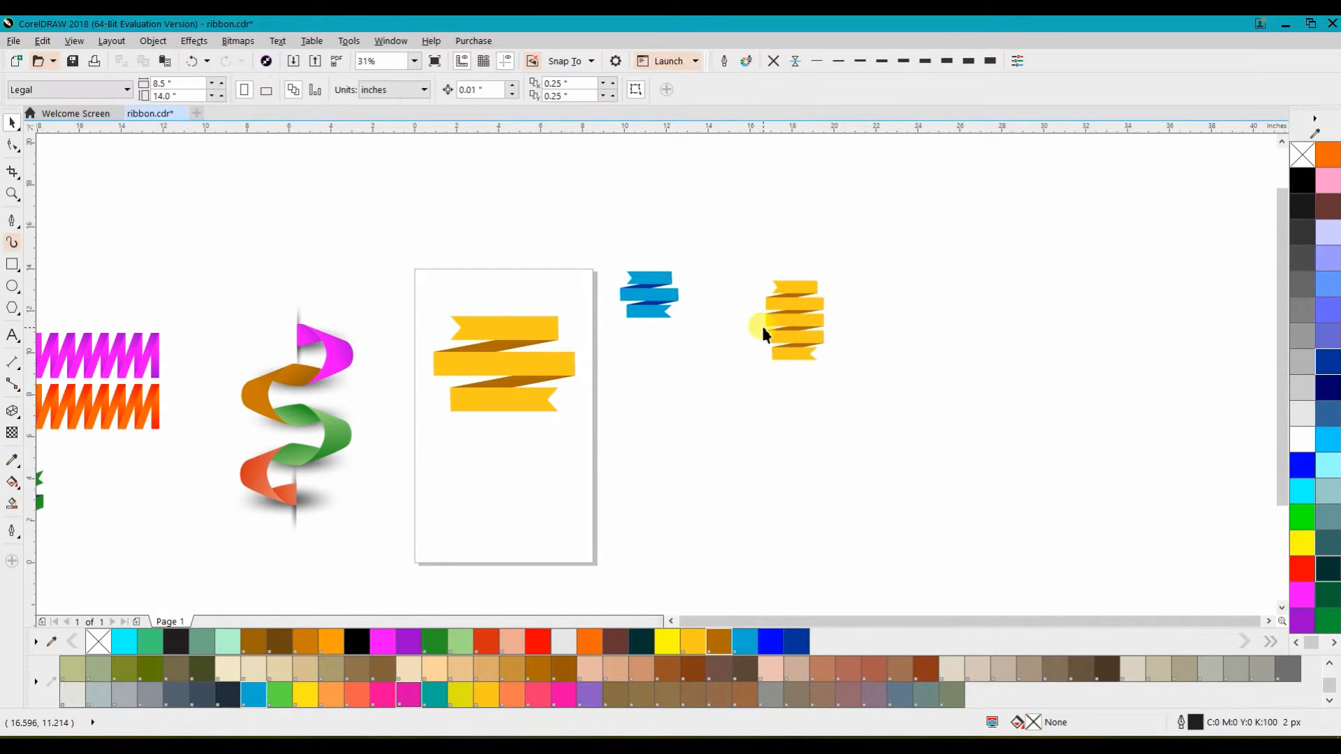
Scale the new ribbon down to about 2.275 inches wide and recolor its folds dark green and its bars bright green
left_click_drag(433, 307, 595, 417)
scroll(523, 357, "up", 2)
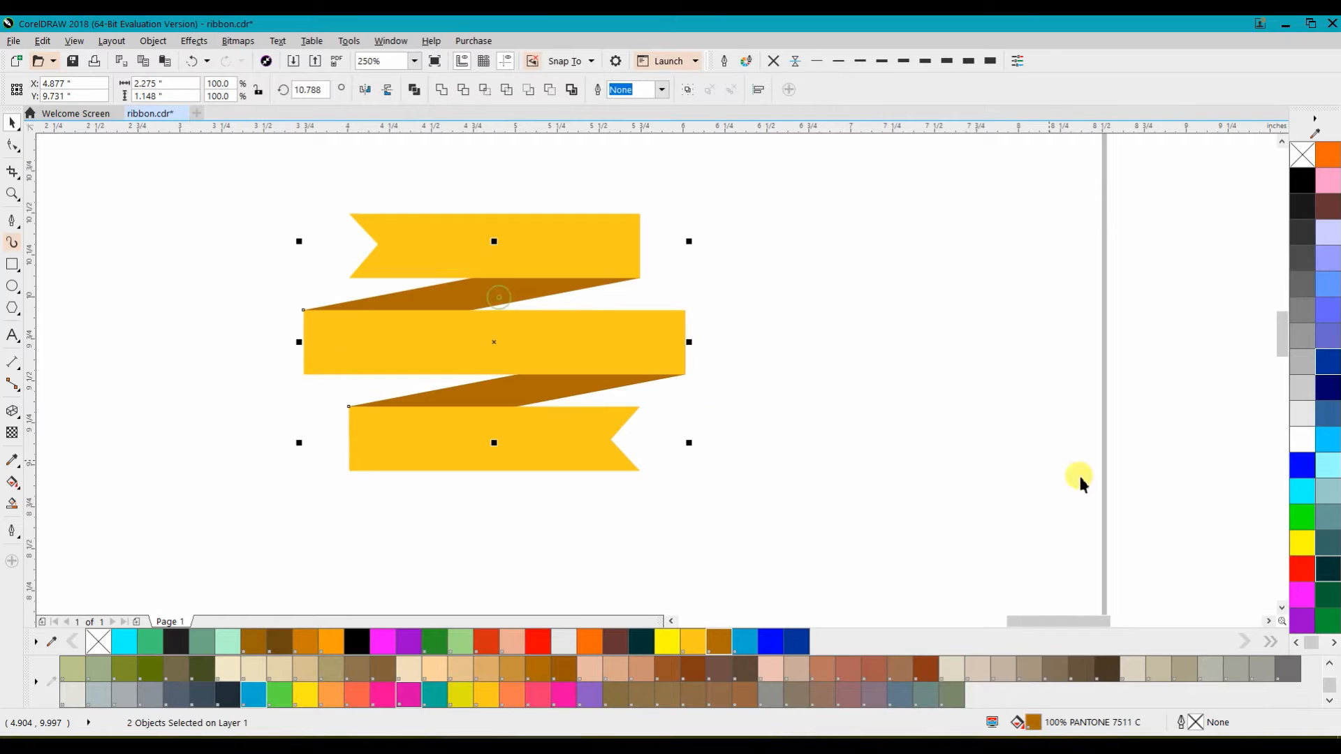
left_click(634, 354)
left_click(667, 517)
left_click(587, 459)
left_click(585, 324, "shift")
left_click(574, 261, "shift")
left_click(1302, 516)
left_click(831, 435)
scroll(468, 377, "down", 2)
scroll(469, 389, "up", 2)
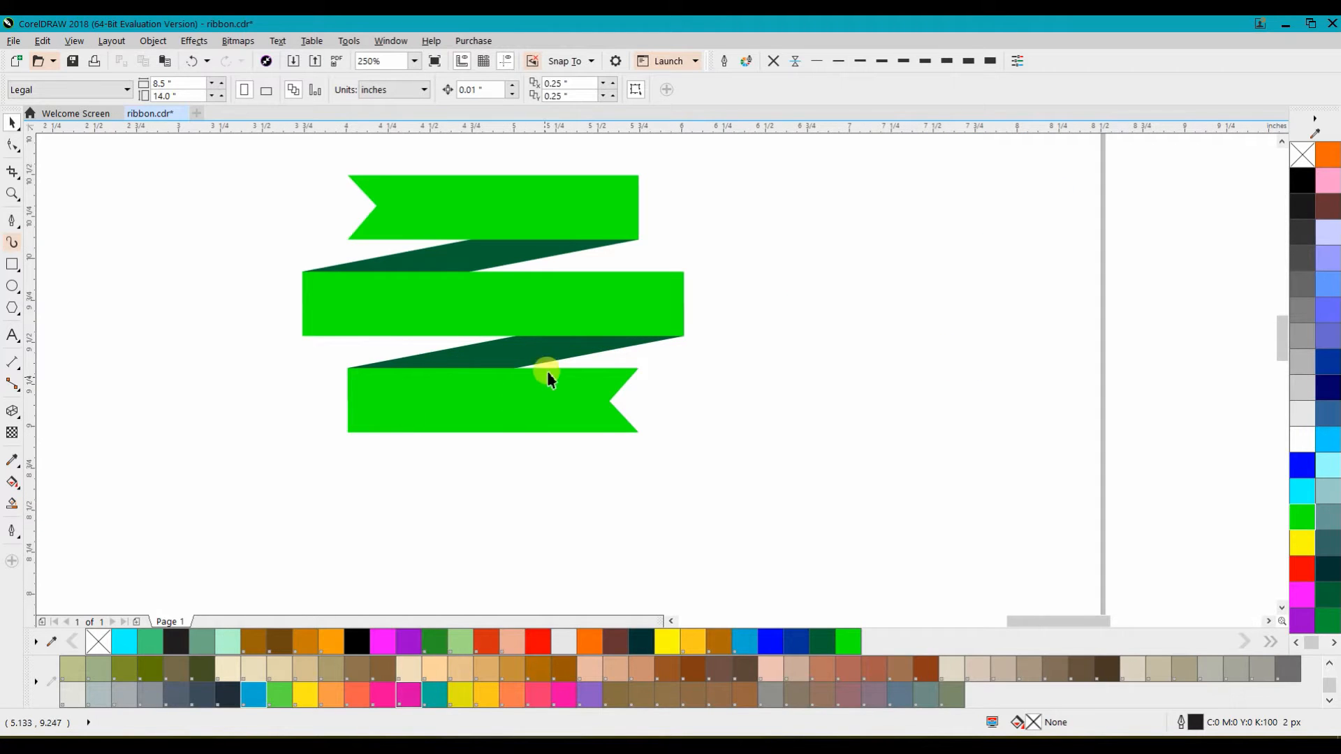
Add a fourth tier to the green ribbon by copying its lower part downward
scroll(518, 382, "down", 1)
left_click_drag(662, 470, 421, 337)
left_click_drag(646, 329, 645, 366)
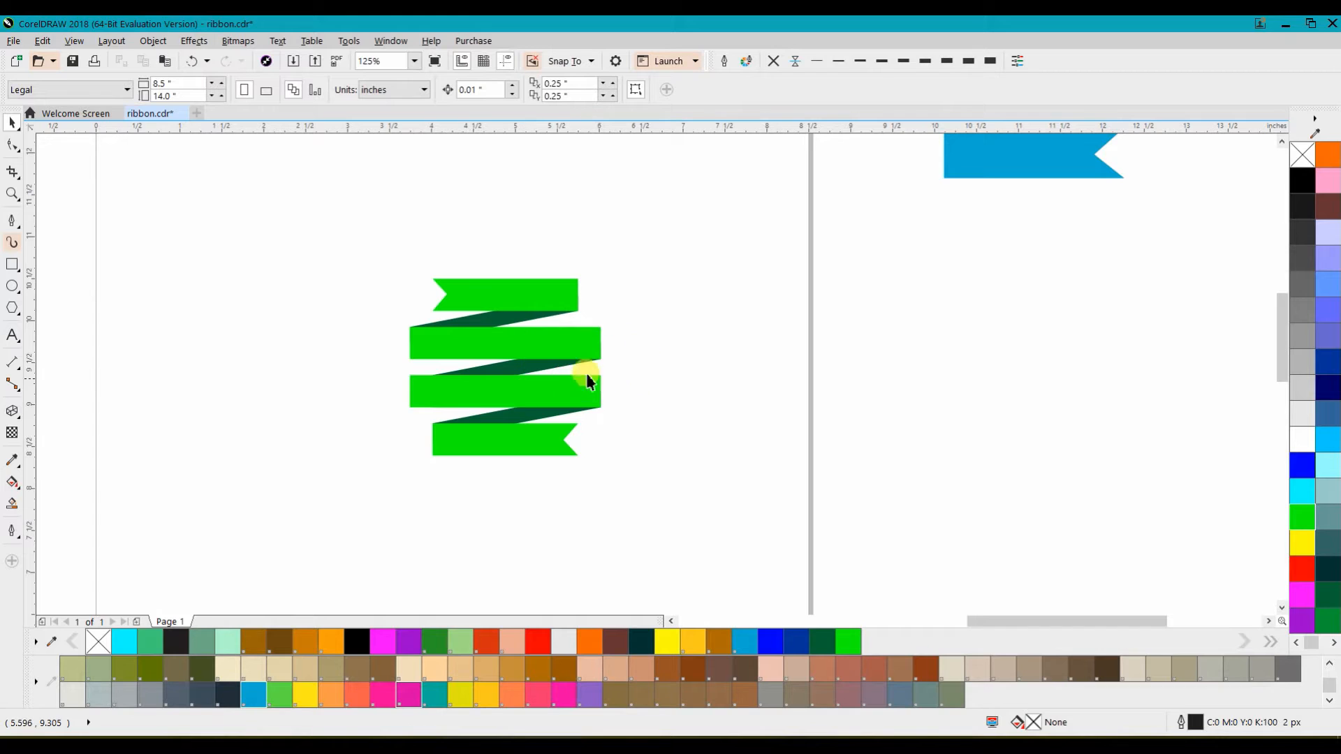
Check the ribbon in Wireframe view and extend the second fold to the left edge of the wide bar below it
left_click(74, 42)
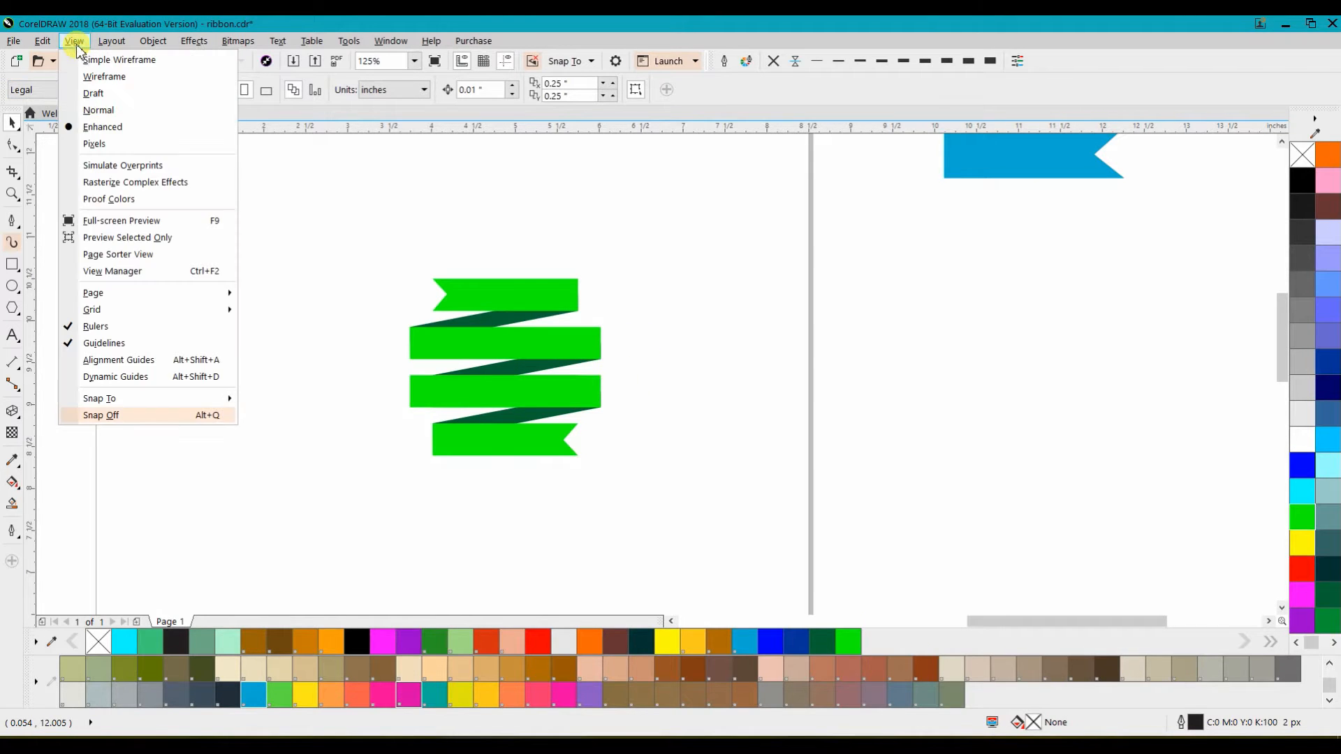
left_click(103, 77)
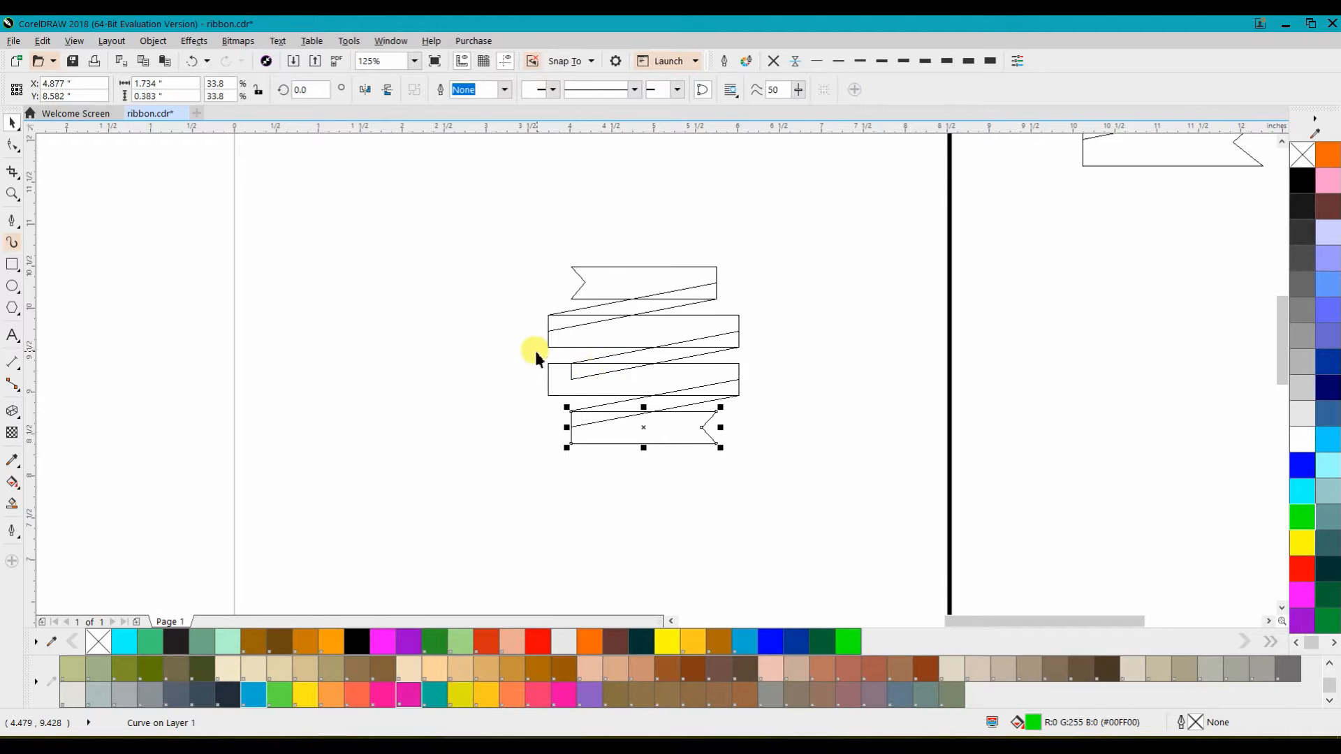
scroll(540, 352, "up", 2)
left_click(703, 355)
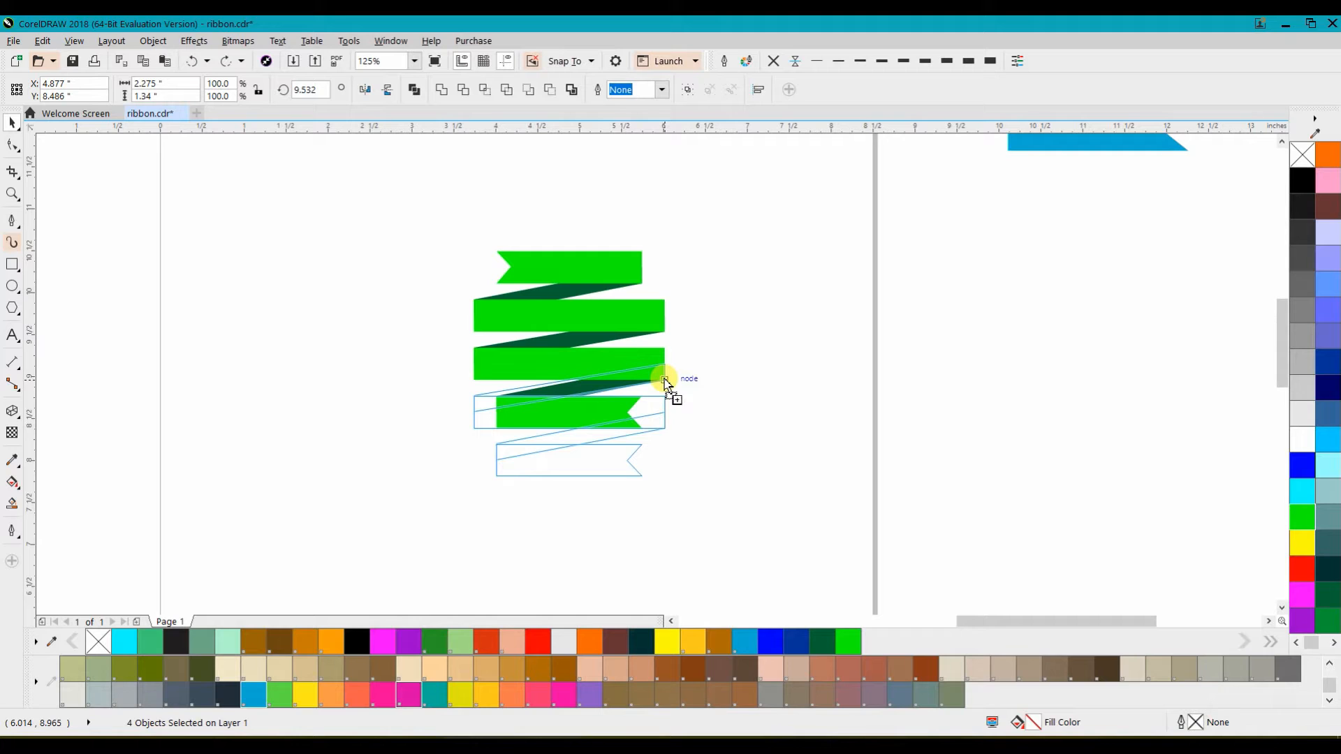
Copy the green ribbon's lower bars and folds one tier down to make a five-tier ribbon
left_click_drag(664, 378, 666, 398)
left_click(692, 393)
Set the fourth-tier wide bar aside, delete the leftover notched bar behind it, and snap the wide bar back in place
left_click_drag(589, 433, 359, 485)
left_click(551, 420)
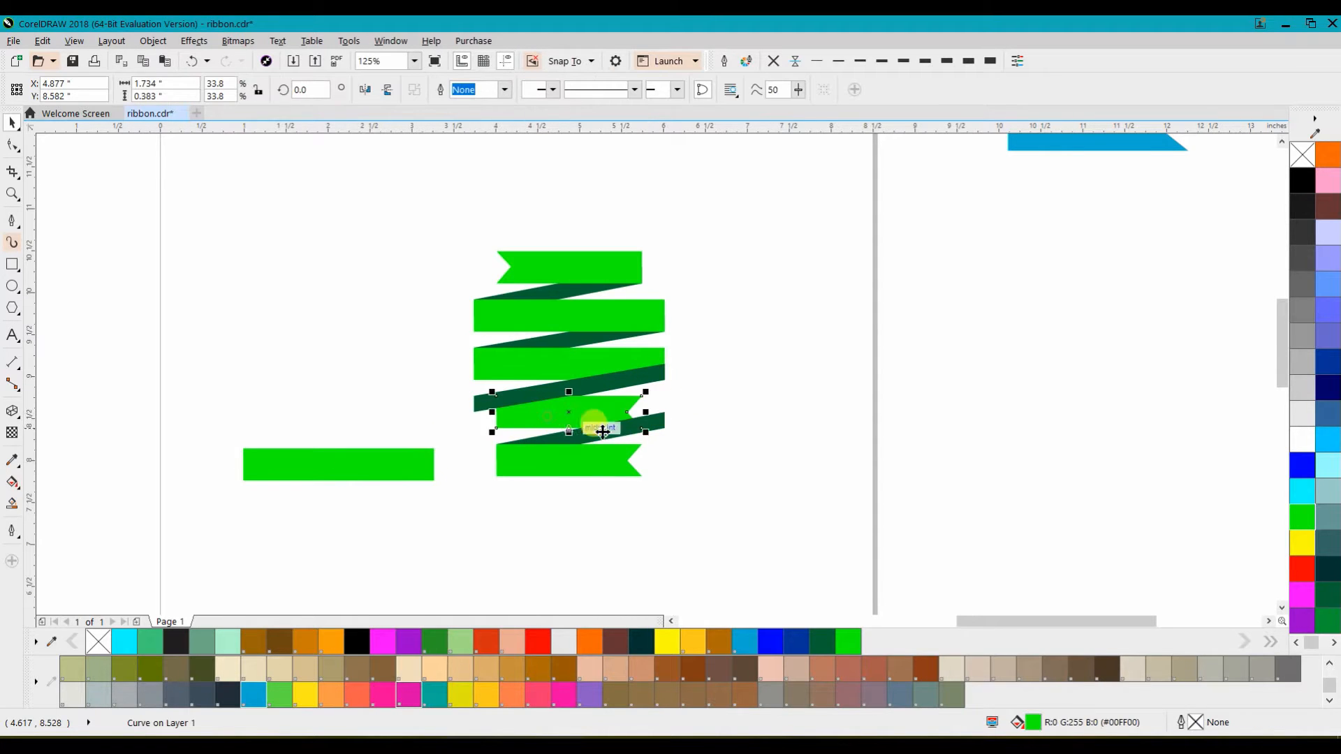
key("Delete")
left_click(333, 458)
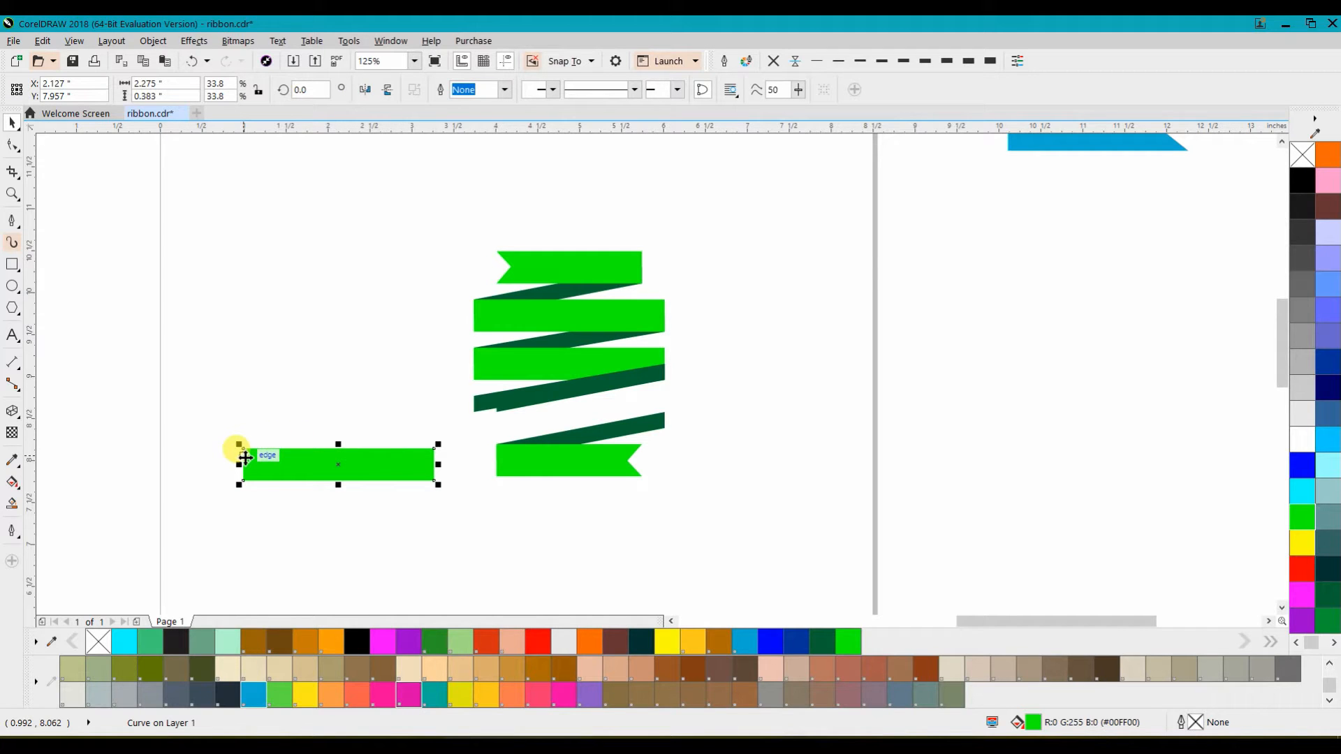
left_click_drag(433, 484, 673, 428)
left_click_drag(673, 428, 672, 425)
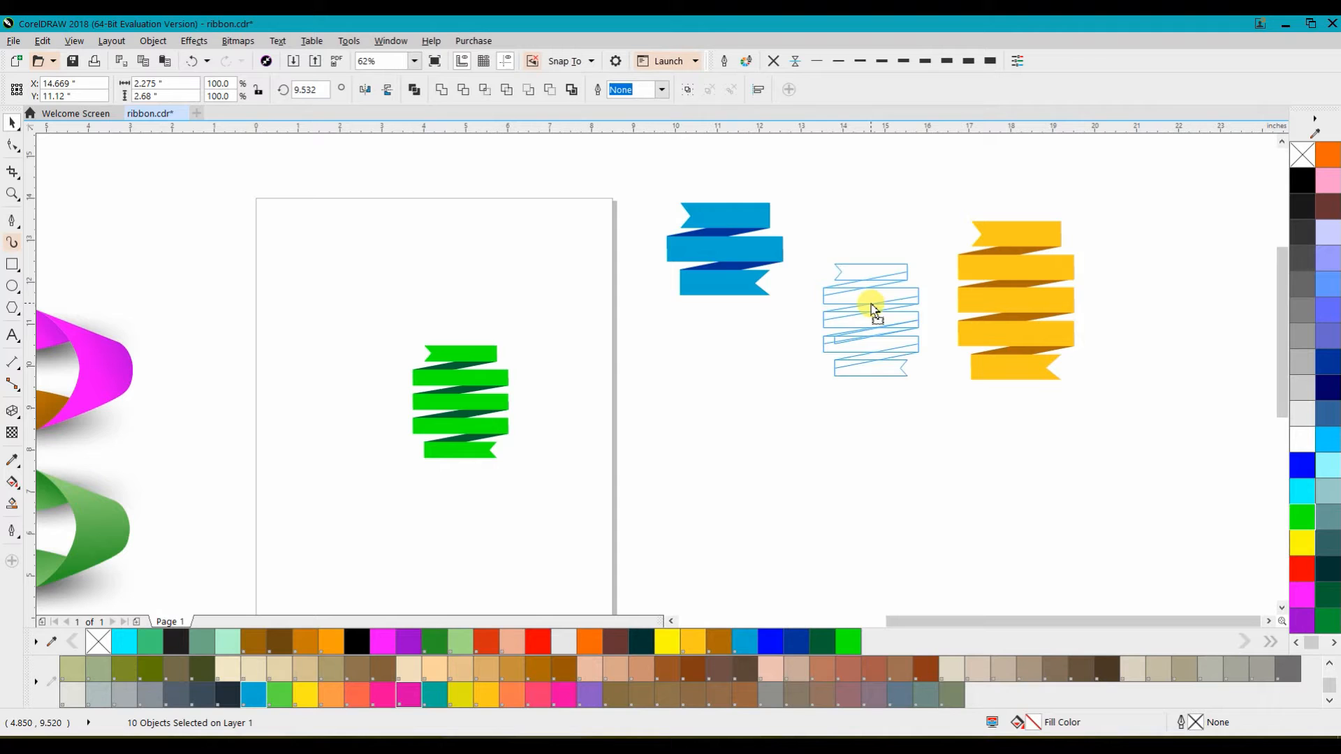
Move the finished green ribbon between the blue and yellow ribbons and enlarge it slightly
left_click_drag(868, 299, 873, 314)
left_click_drag(818, 384, 787, 415)
left_click_drag(847, 362, 872, 331)
Move the blue, green and yellow ribbons together farther away from the page, leaving the page clear
scroll(659, 406, "down", 2)
left_click(593, 414)
left_click_drag(589, 416, 774, 377)
scroll(848, 356, "up", 1)
left_click_drag(1000, 434, 706, 245)
left_click_drag(783, 323, 1086, 276)
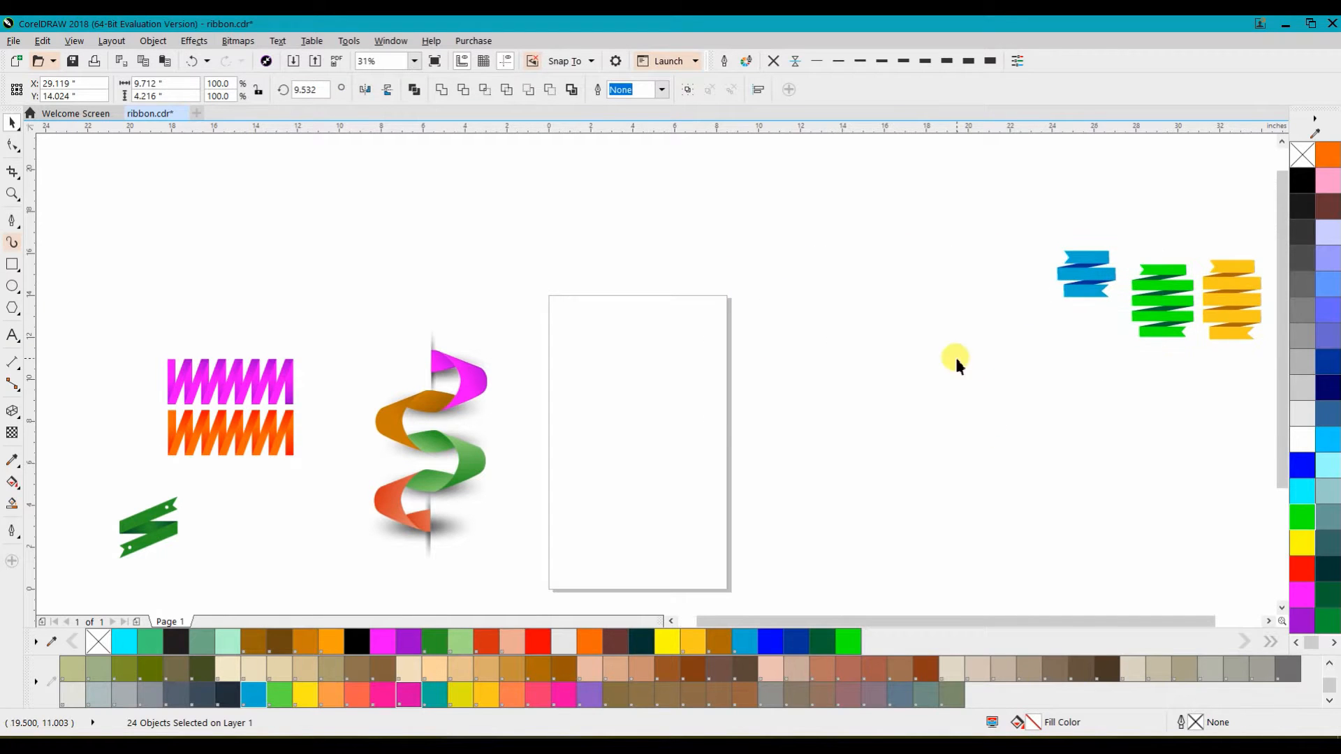
left_click(955, 359)
left_click_drag(311, 446, 337, 428)
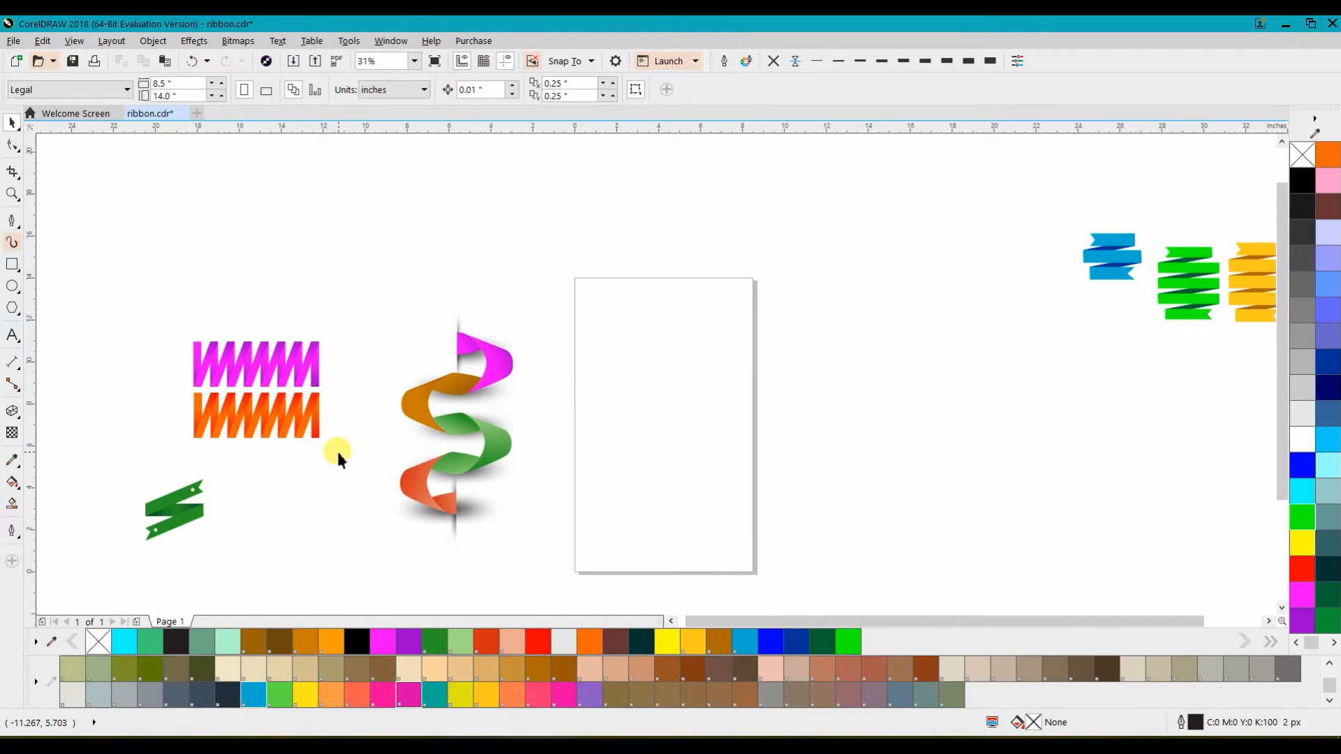
Move the magenta and orange zigzag ribbons to the opposite side of the page
left_click_drag(336, 303, 179, 395)
left_click_drag(256, 364, 849, 321)
scroll(977, 301, "up", 2)
scroll(764, 337, "down", 2)
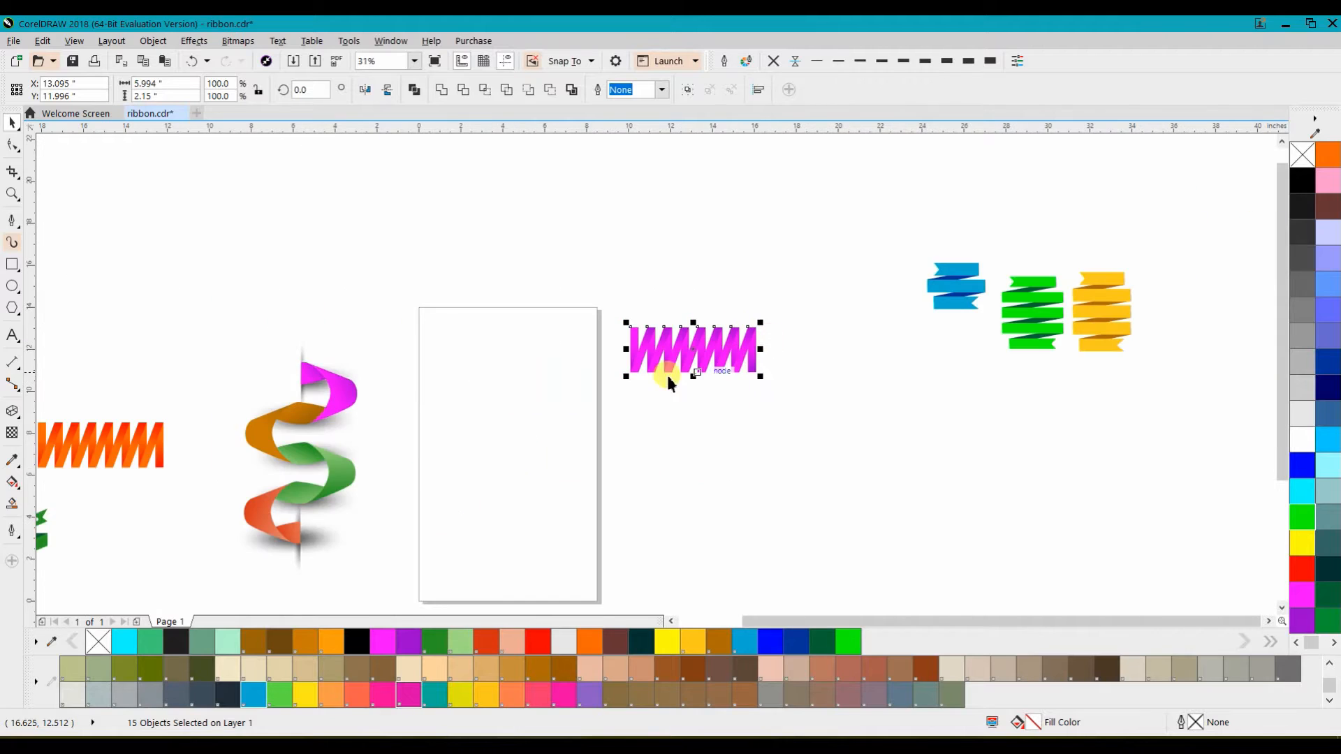
left_click_drag(233, 431, 234, 464)
left_click_drag(308, 428, 865, 398)
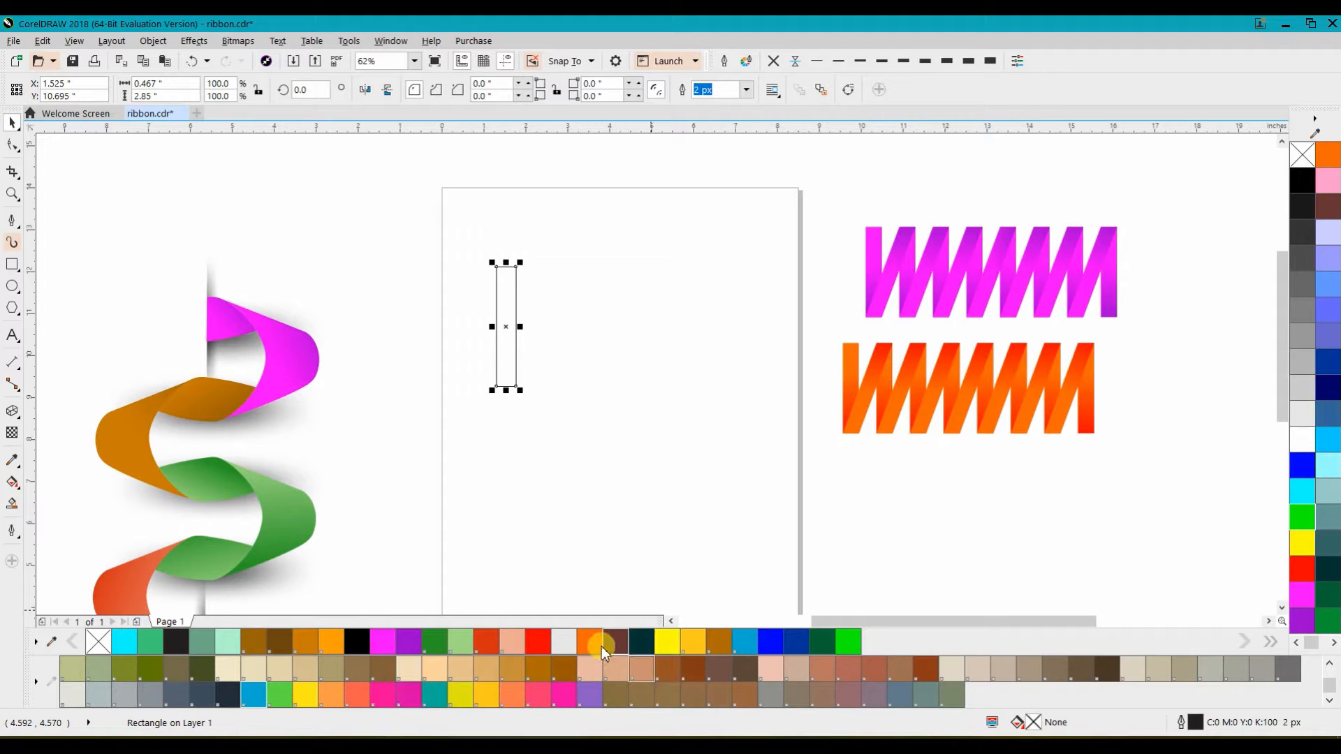
Fill the narrow upright rectangle on the page with red and remove its outline
left_click(1303, 569)
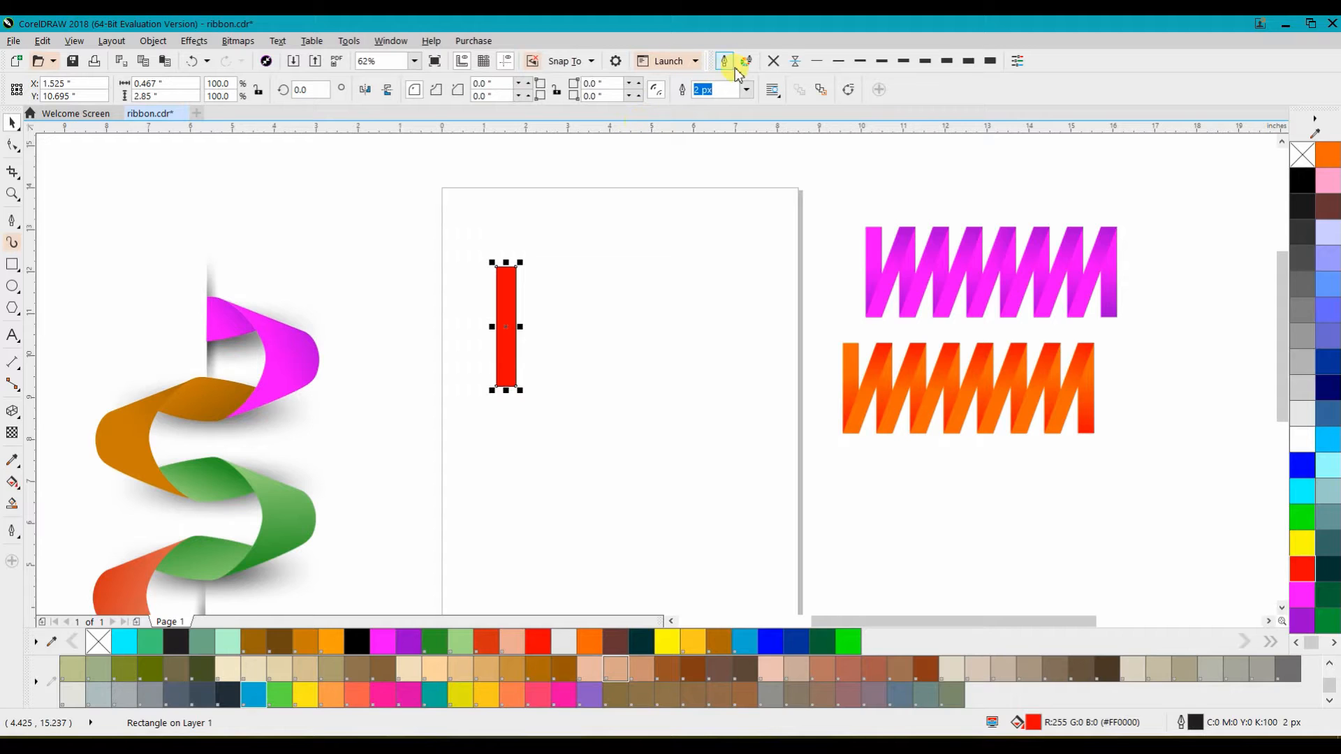
left_click(772, 64)
scroll(509, 272, "up", 2)
Skew a copy of the upright red bar sideways from its base to form a V with the original
left_click(513, 293)
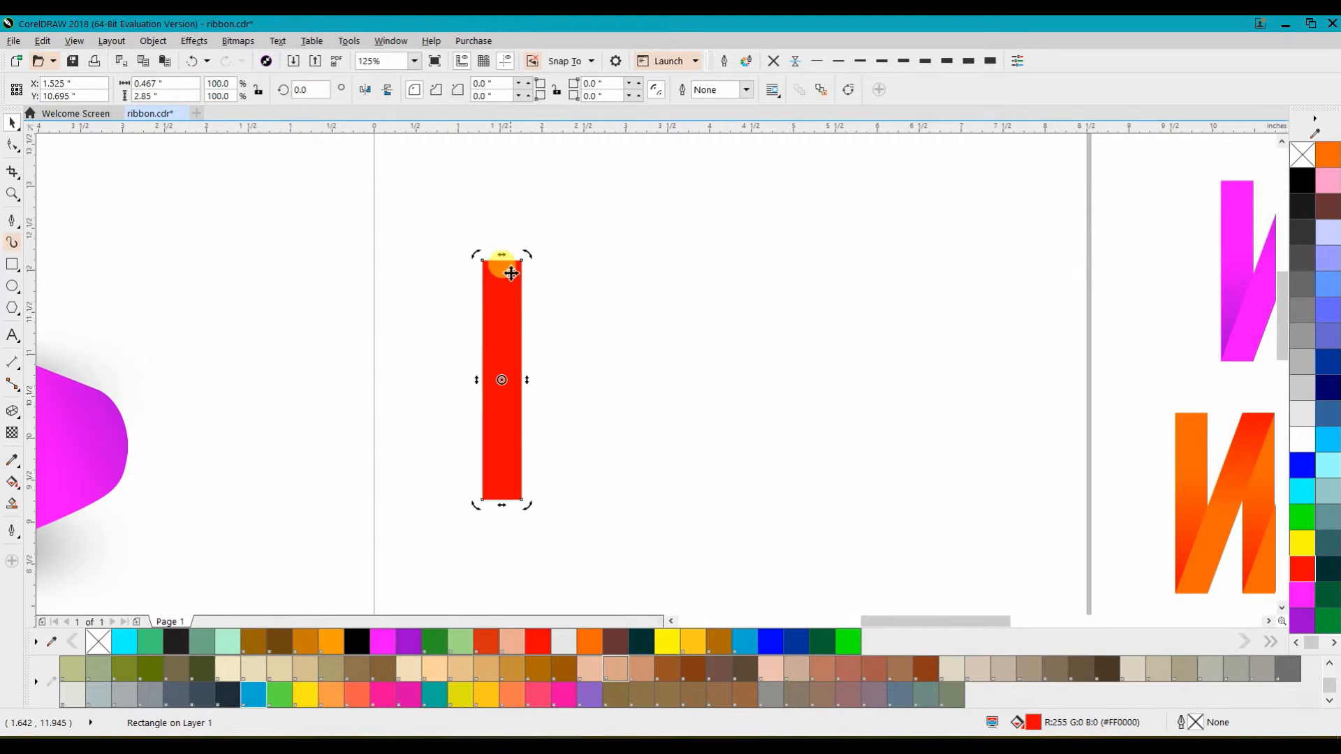
left_click_drag(502, 257, 571, 263)
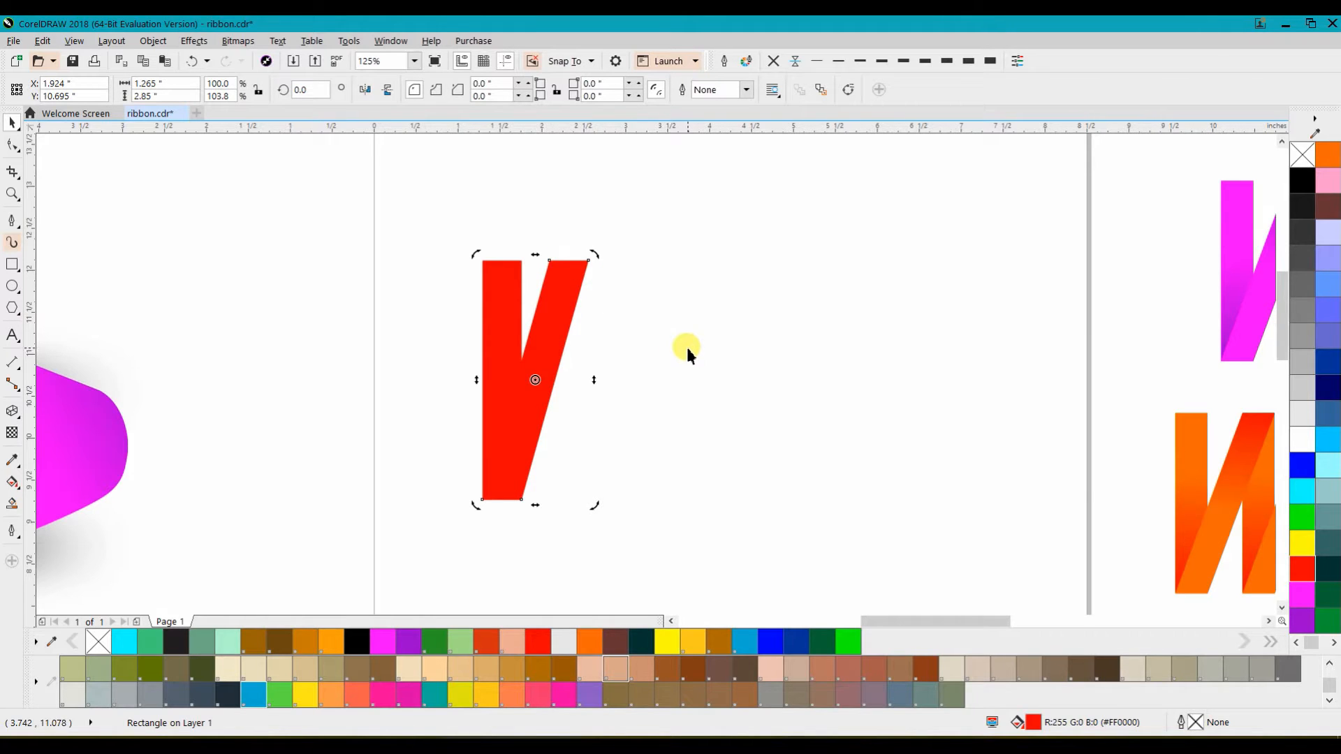
scroll(629, 343, "right", 2)
key("ctrl+z")
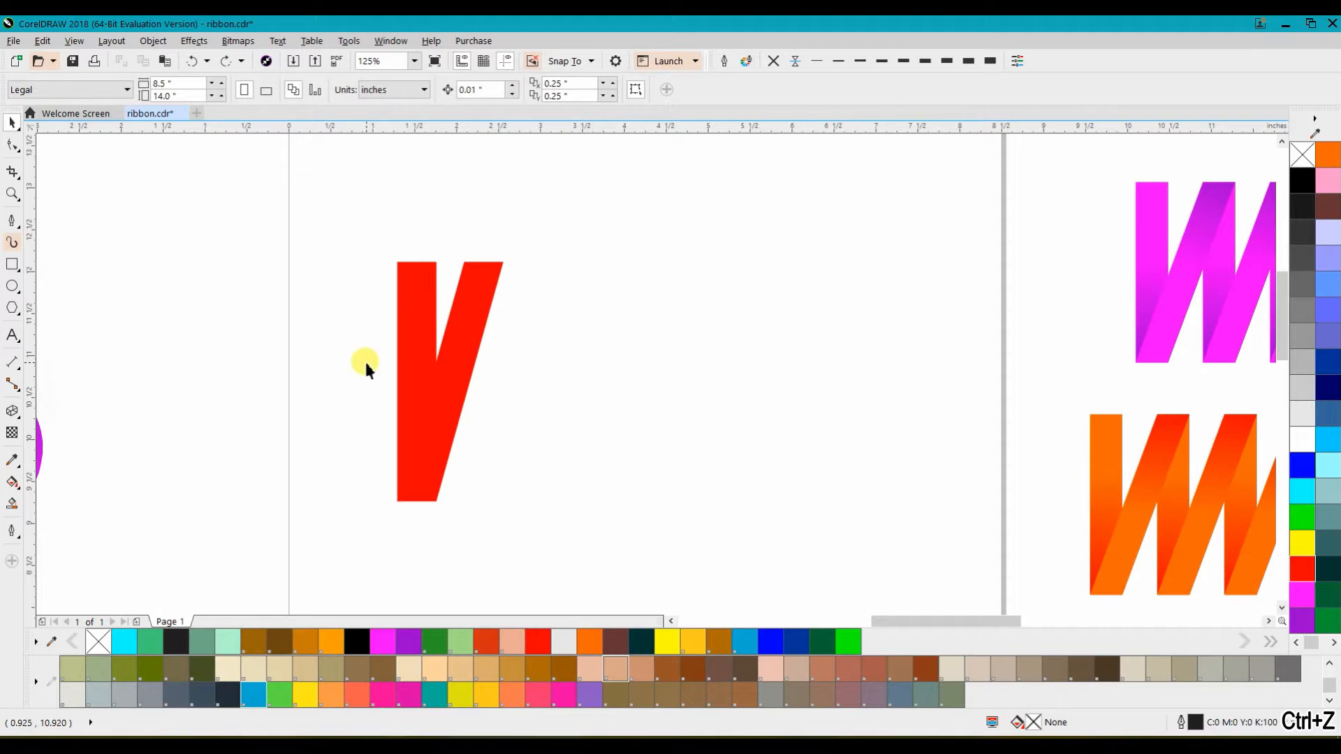
Apply a linear gradient fill running down the length of the upright red bar
left_click(11, 482)
left_click(421, 287)
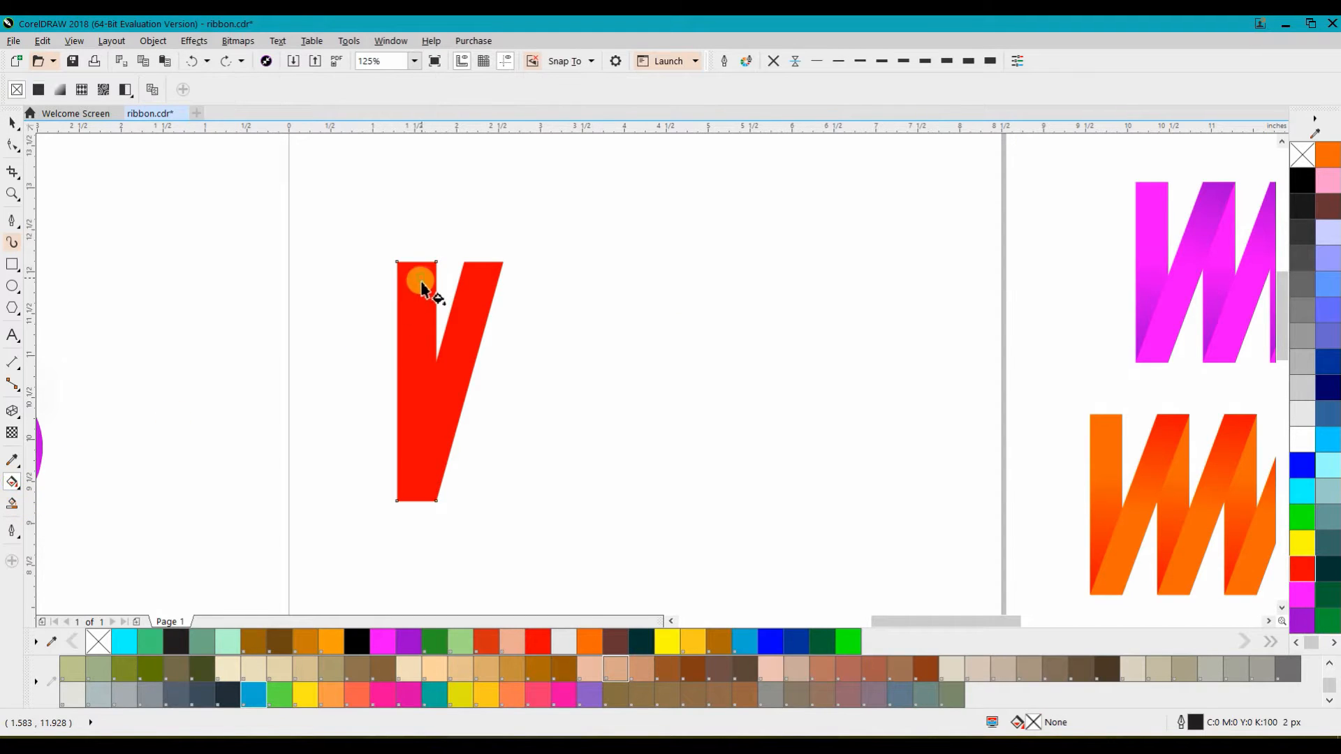
left_click_drag(408, 278, 411, 486)
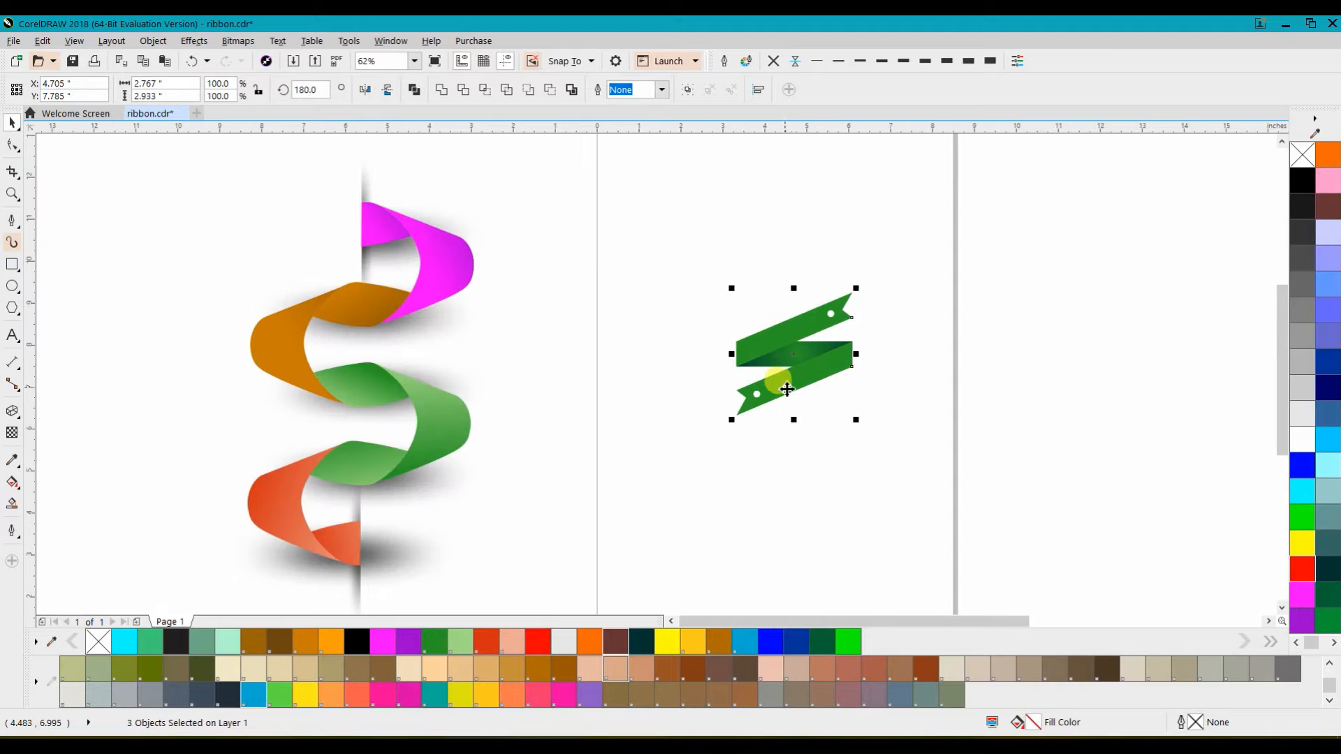
Move the green sample ribbon off the page and draw a horizontal rectangle about 5.33 by 0.77 inches on the page
left_click_drag(787, 388, 1074, 297)
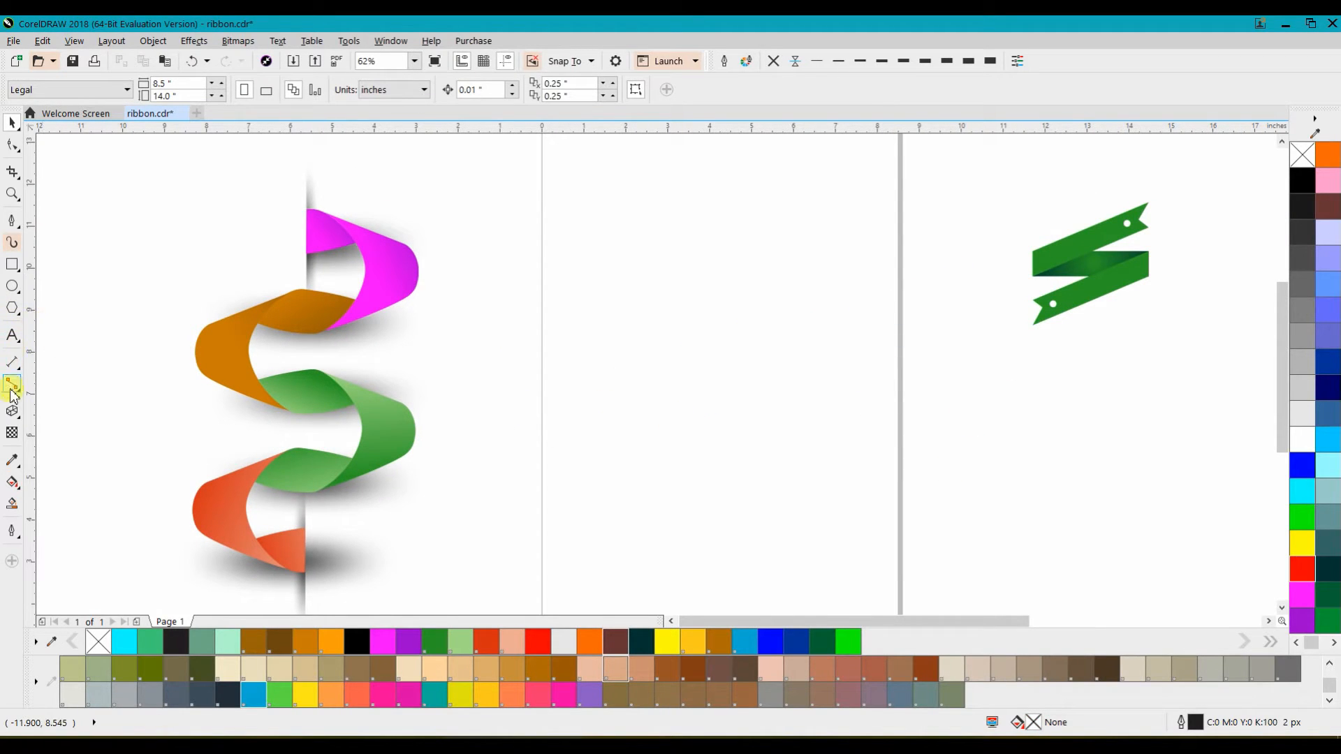
left_click(12, 264)
left_click_drag(590, 305, 814, 339)
Skew two copies of the rectangle, one rising from its left end and one descending from its right end
left_click(12, 123)
left_click(763, 331)
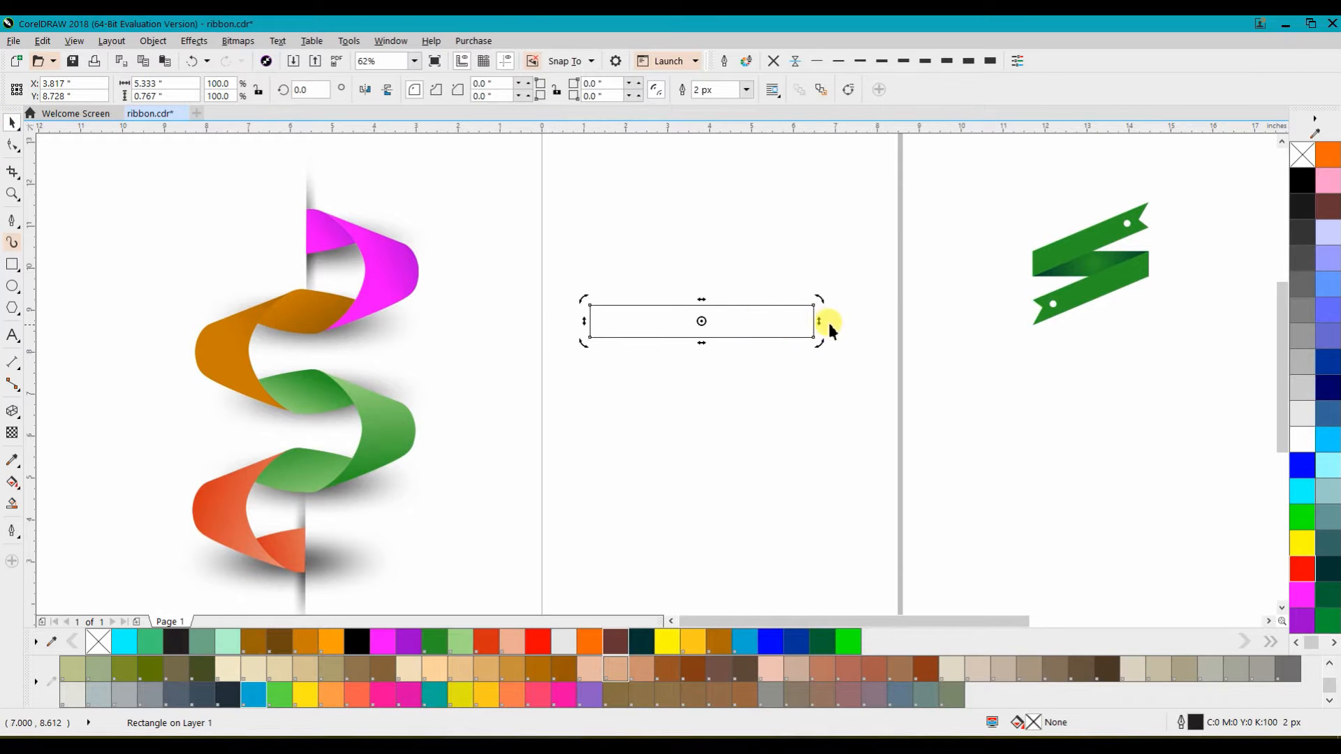
left_click_drag(816, 318, 809, 246)
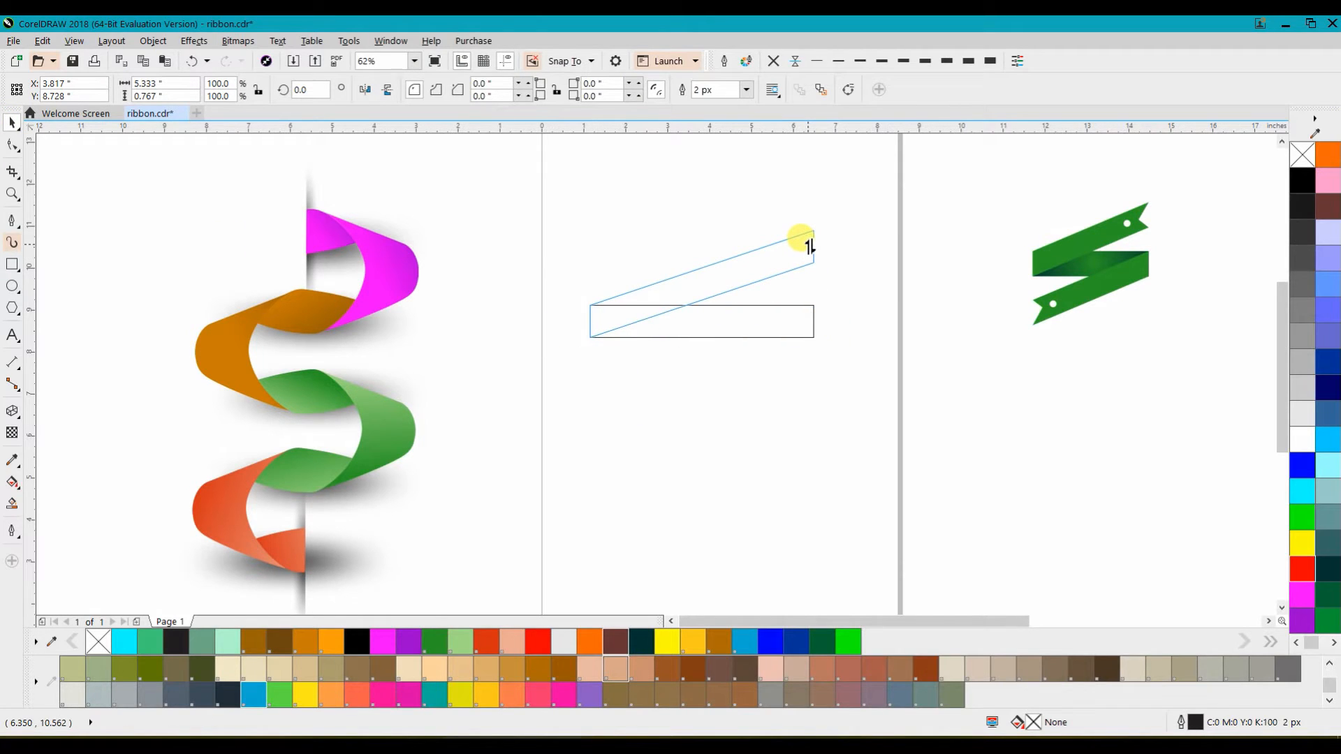
left_click_drag(556, 366, 564, 444)
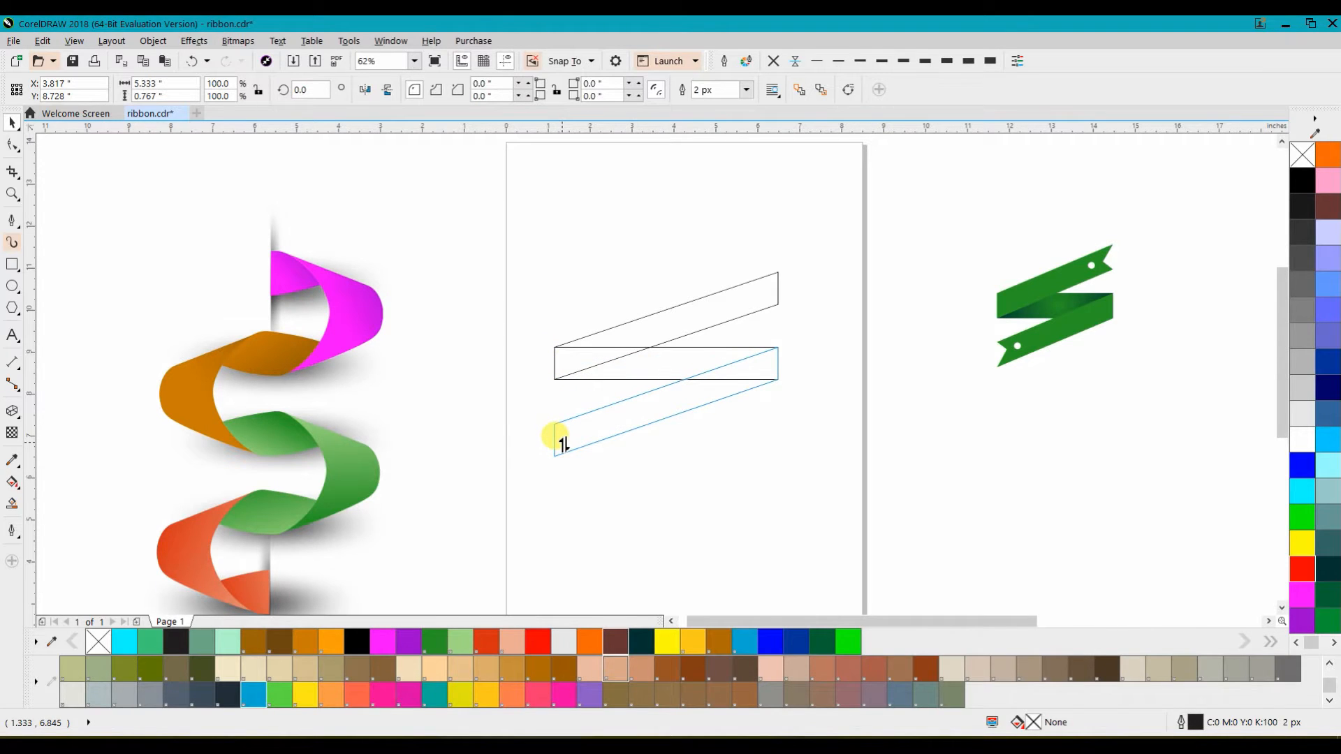
left_click_drag(564, 444, 558, 440)
left_click(645, 503)
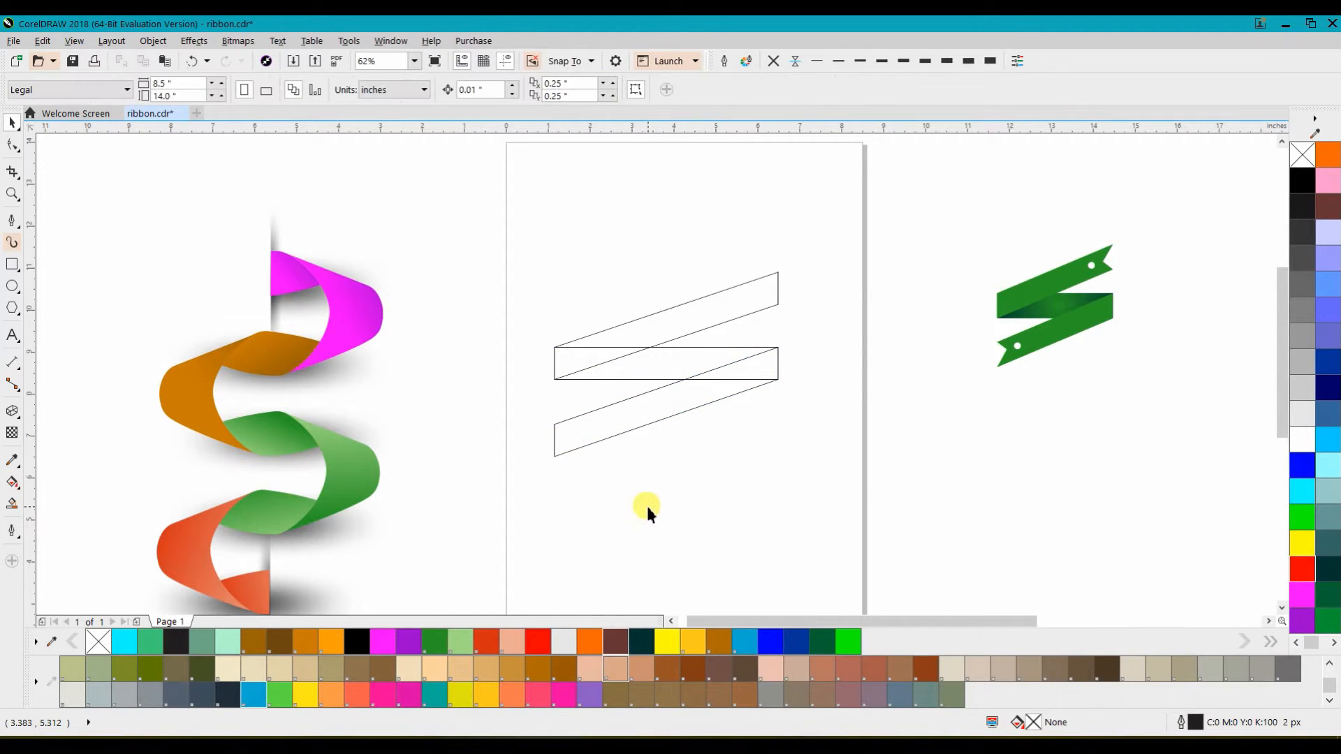
Fill the middle horizontal bar with Dark Brown (#663333) and the two slanted bars with red (#FF0000)
left_click_drag(817, 241, 525, 489)
left_click(615, 641)
left_click(645, 509)
left_click(605, 346)
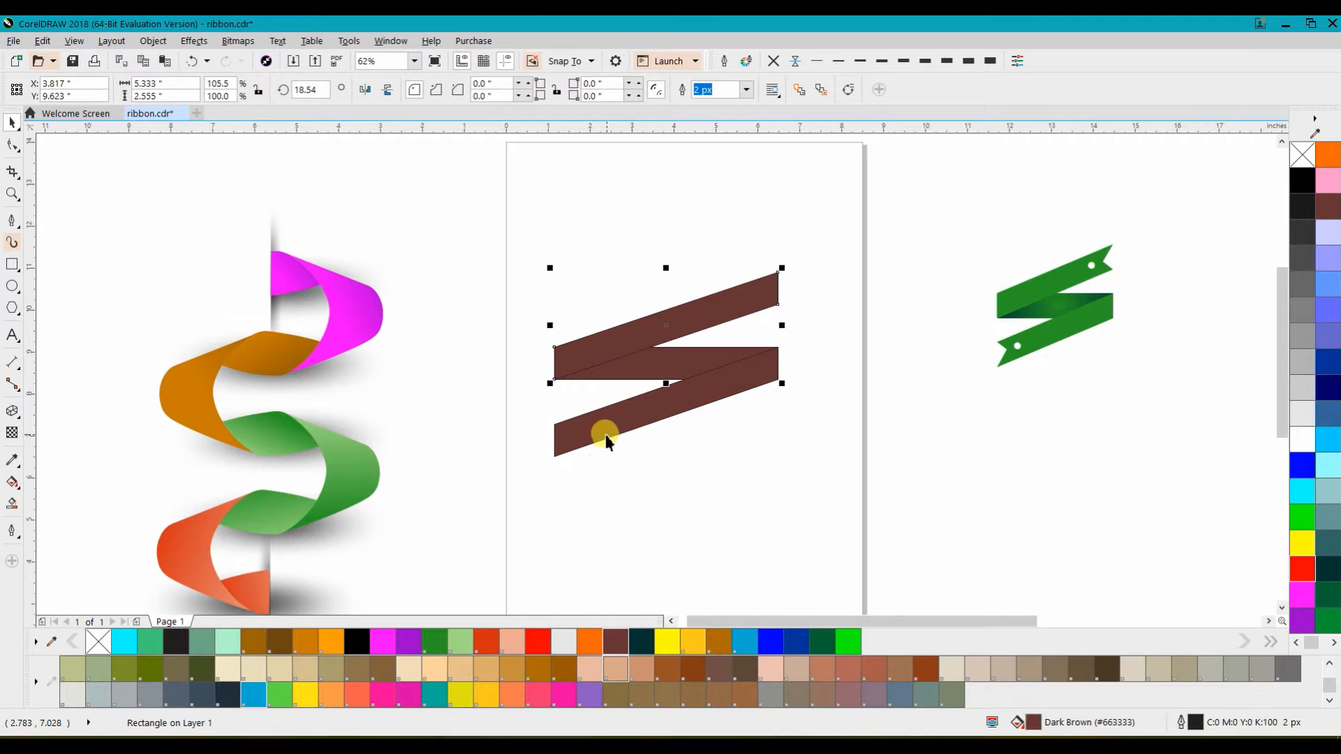
left_click(594, 430, "shift")
left_click(537, 640)
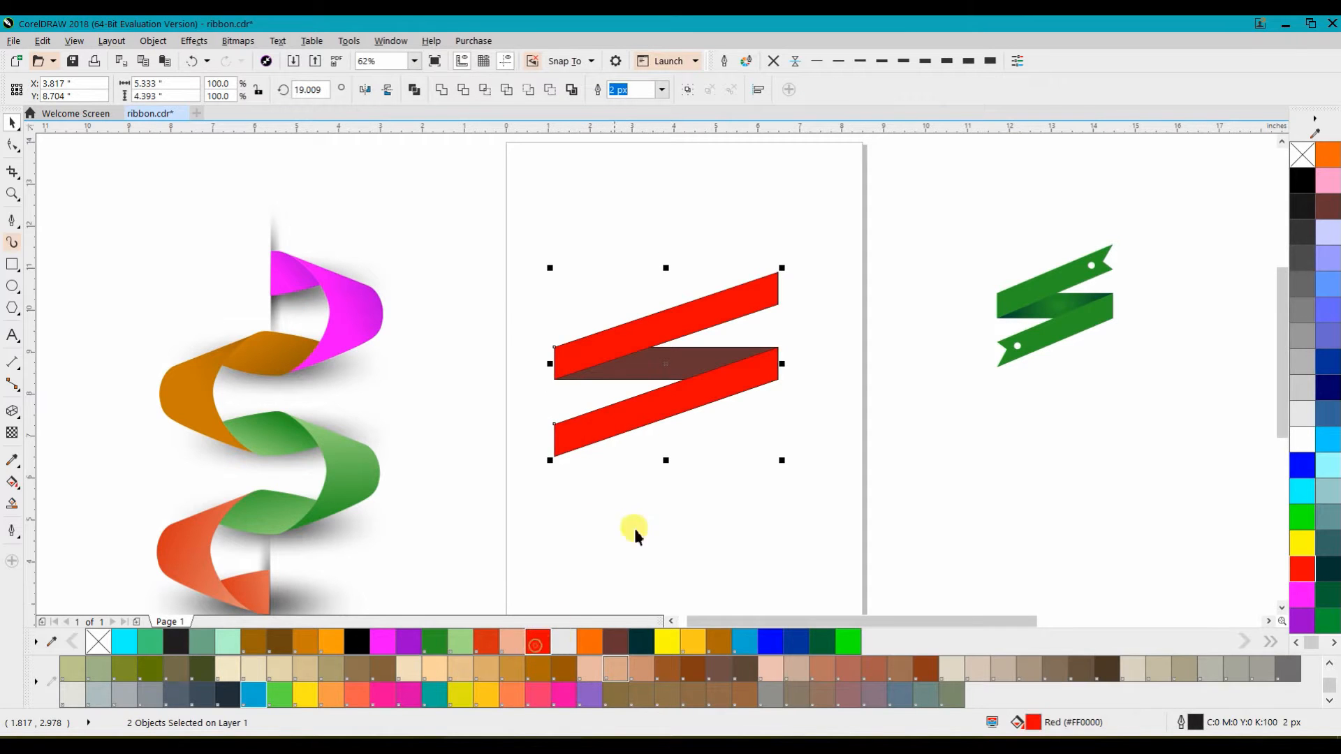
Remove the outlines from all three ribbon bars and convert them to curves
left_click(669, 503)
left_click_drag(845, 517, 499, 222)
key("ctrl+q")
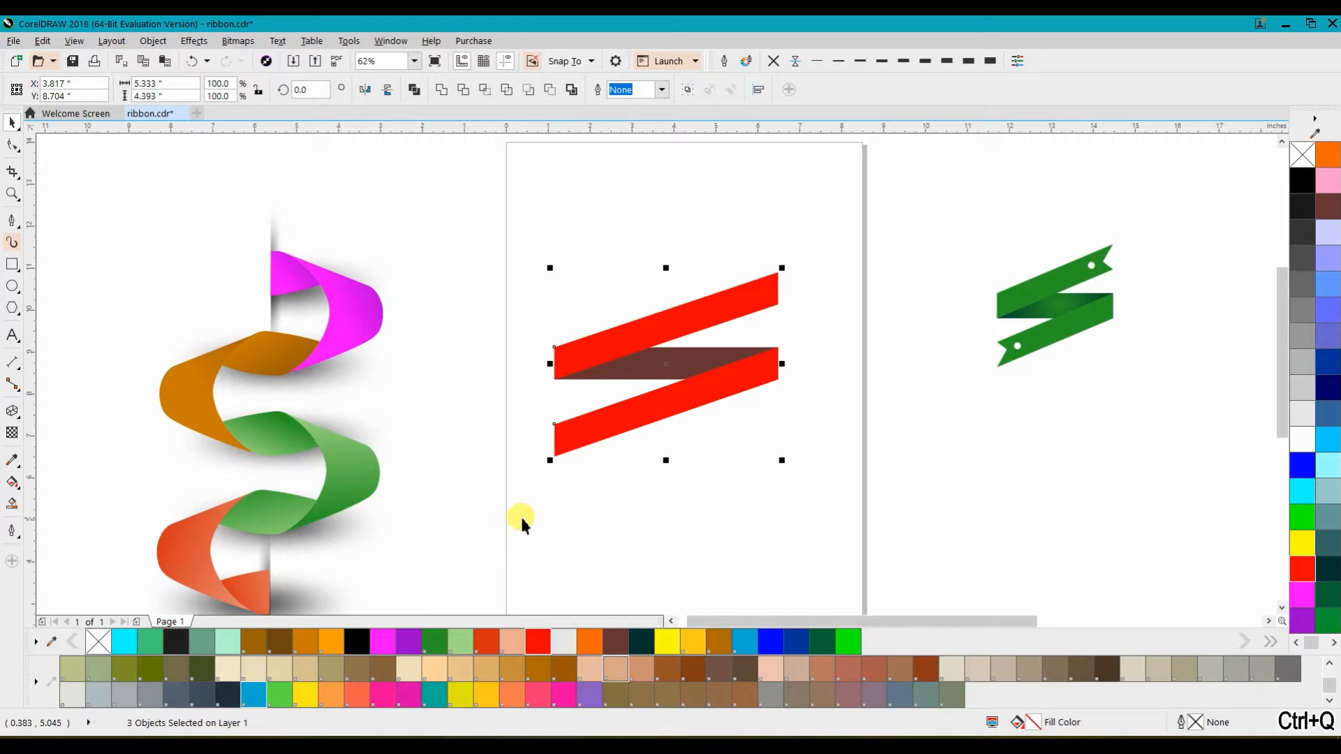
Cut a V-notch into the free end of the upper red bar by adding a node and pulling it inward
left_click(10, 144)
left_click(754, 297)
scroll(775, 291, "up", 2)
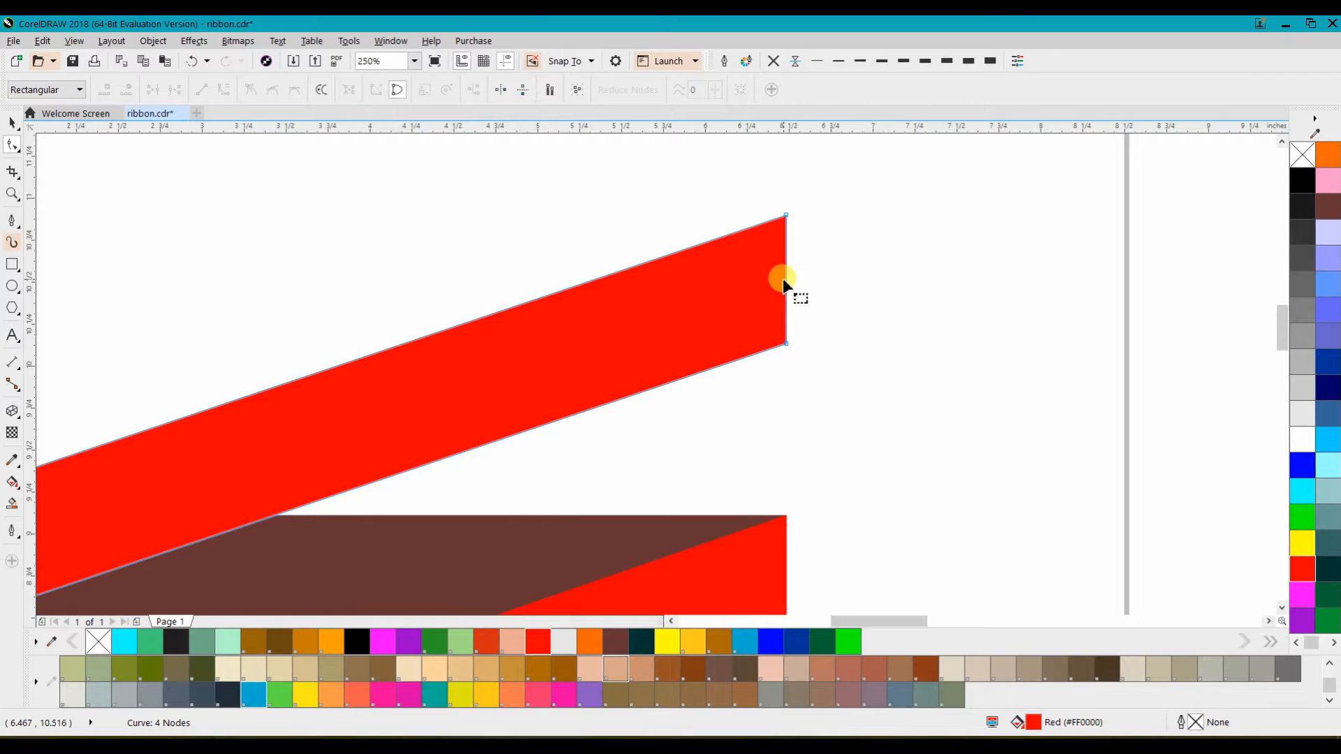
left_click(785, 284)
left_click_drag(785, 284, 710, 314)
scroll(657, 318, "down", 2)
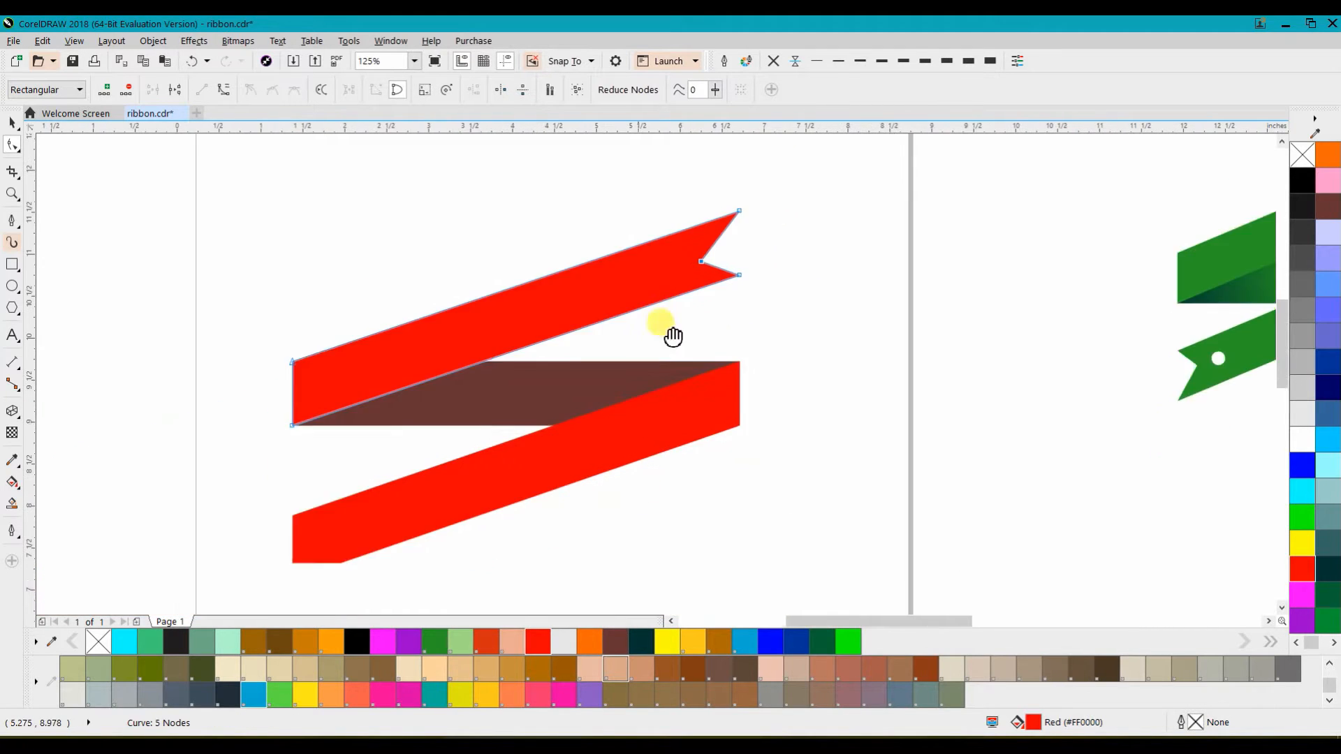
Notch the free end of the lower red bar with an added node and adjust the notch's point
left_click(457, 427)
scroll(385, 469, "up", 1)
double_click(345, 444)
left_click_drag(344, 444, 425, 389)
scroll(425, 389, "down", 1)
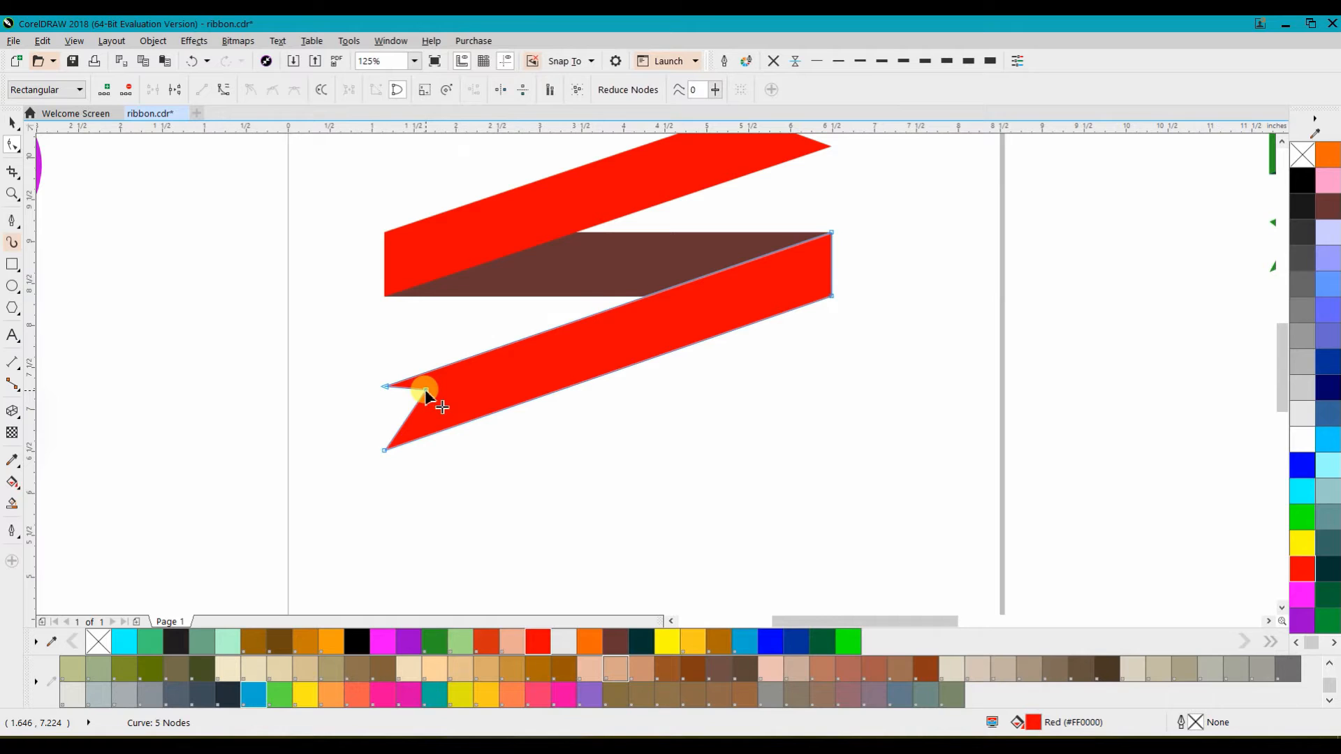
left_click_drag(429, 390, 436, 404)
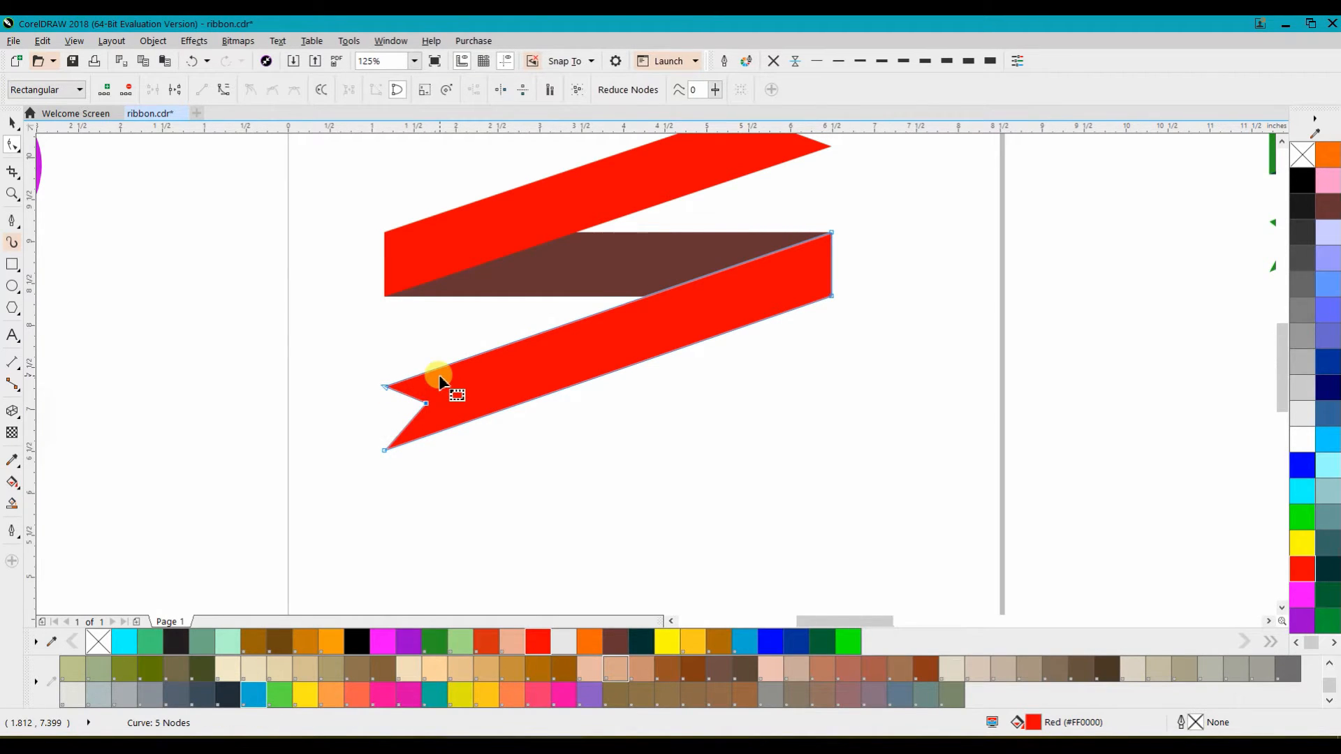
Draw a circle about 0.37 inches in diameter and place one near each notched end of the red ribbon
scroll(438, 379, "up", 1)
scroll(414, 435, "down", 2)
left_click(12, 285)
left_click_drag(458, 241, 473, 256)
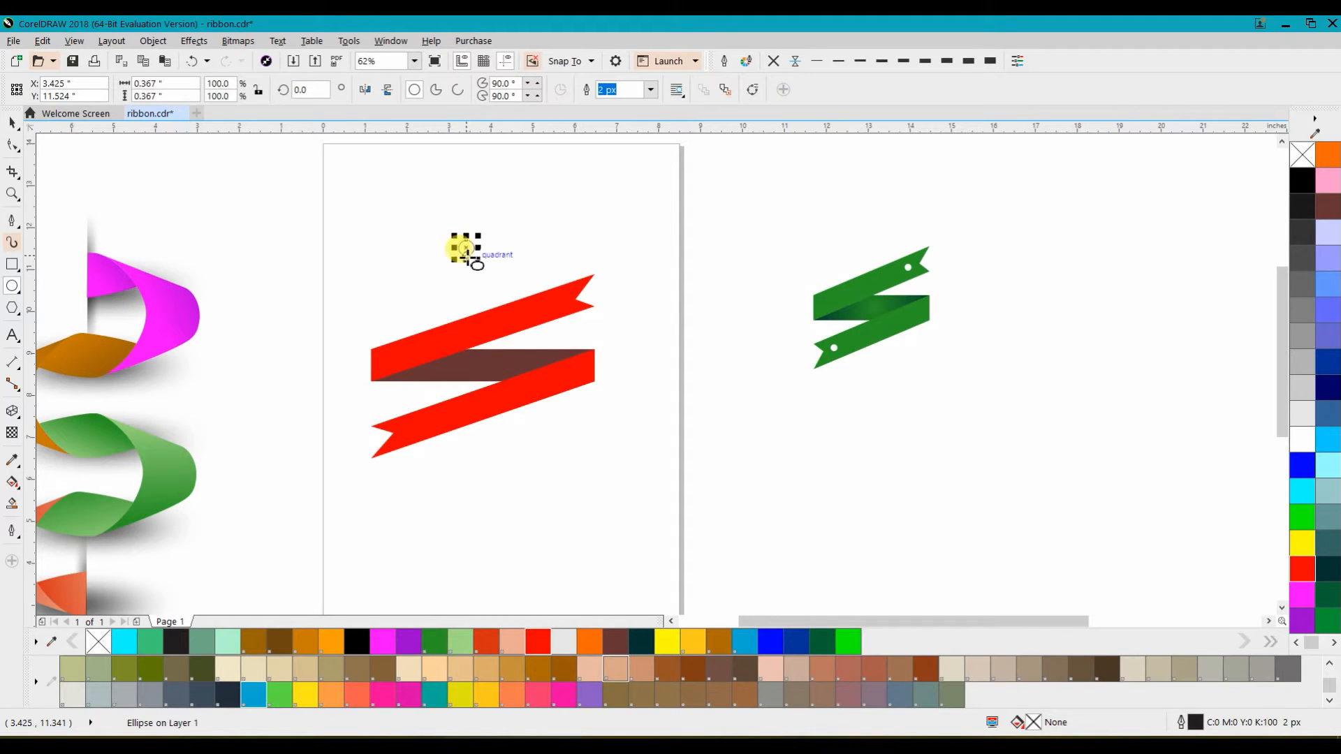
left_click(12, 123)
scroll(461, 258, "up", 1)
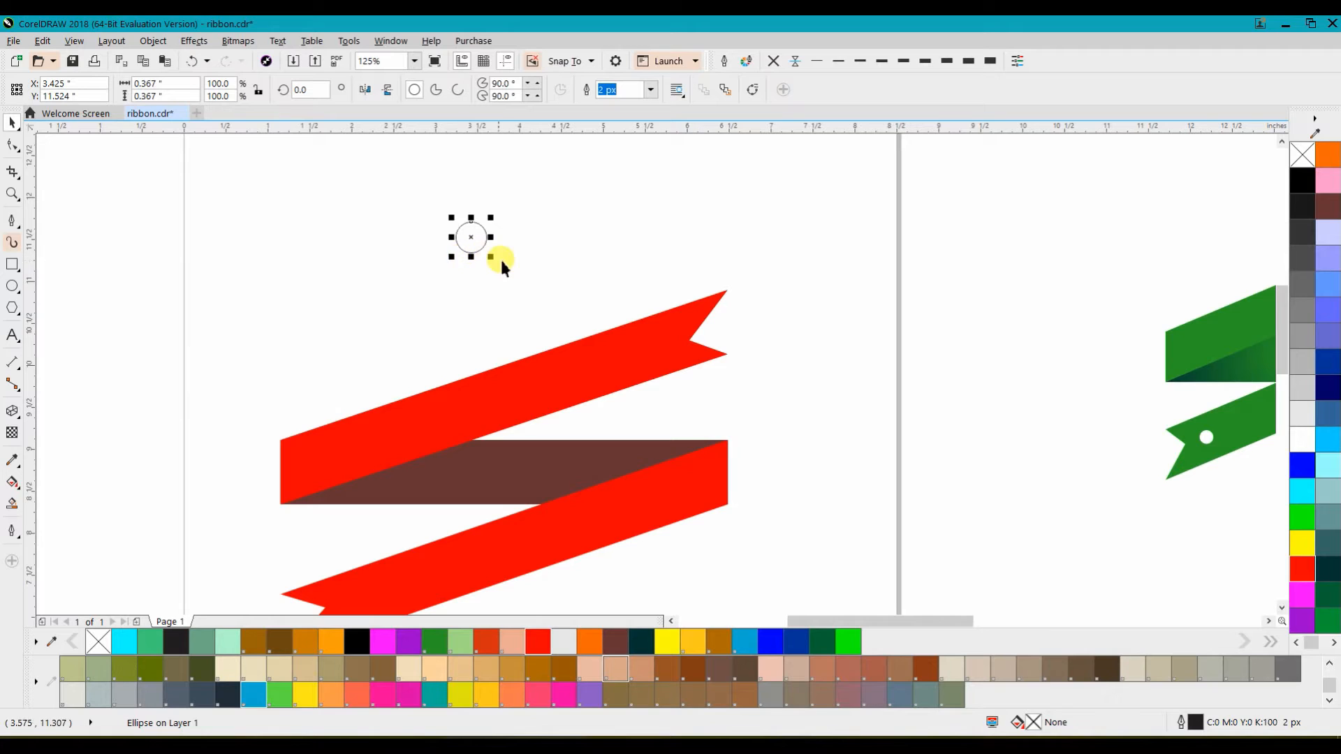
left_click_drag(500, 257, 364, 599)
right_click(364, 598)
scroll(365, 599, "down", 1)
scroll(416, 590, "up", 1)
Trim a round hole in the upper red bar with its circle and delete the circle
left_click(608, 351)
left_click(539, 365, "shift")
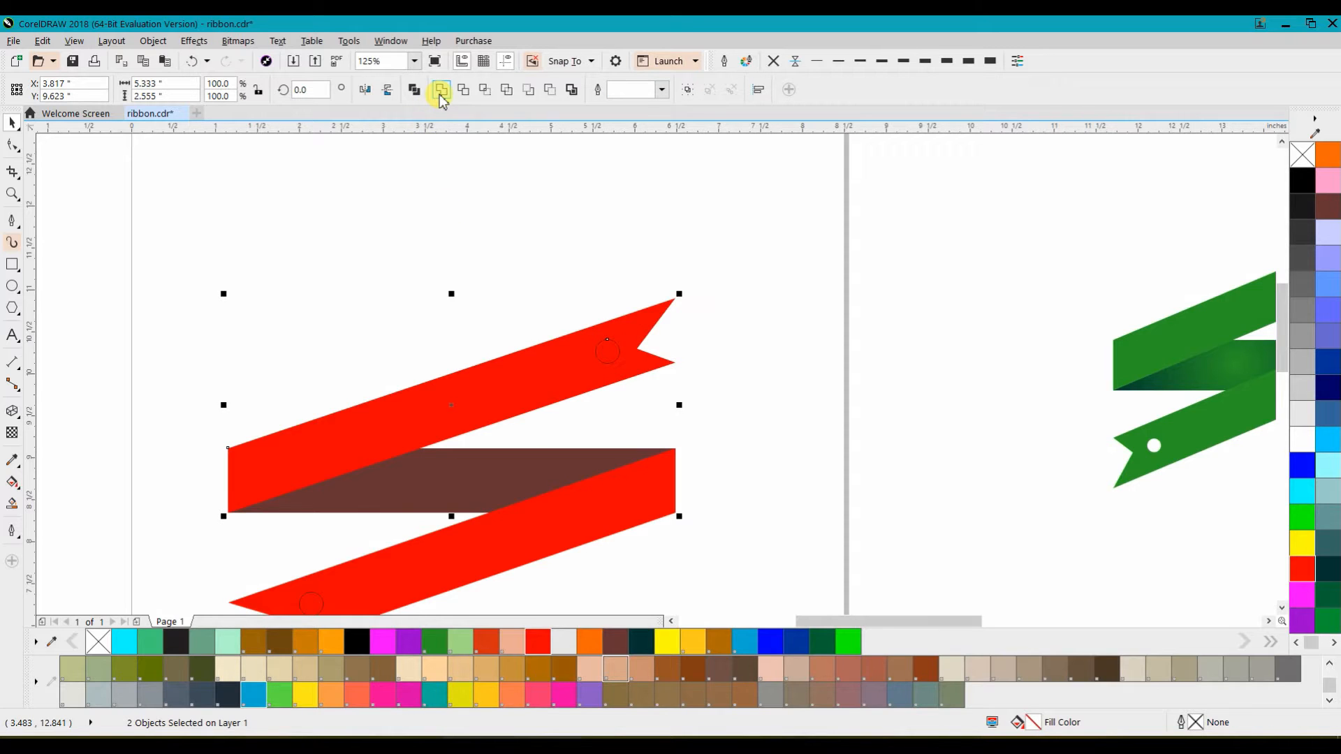
left_click(441, 91)
left_click_drag(721, 248, 634, 311)
left_click(607, 352)
key("Delete")
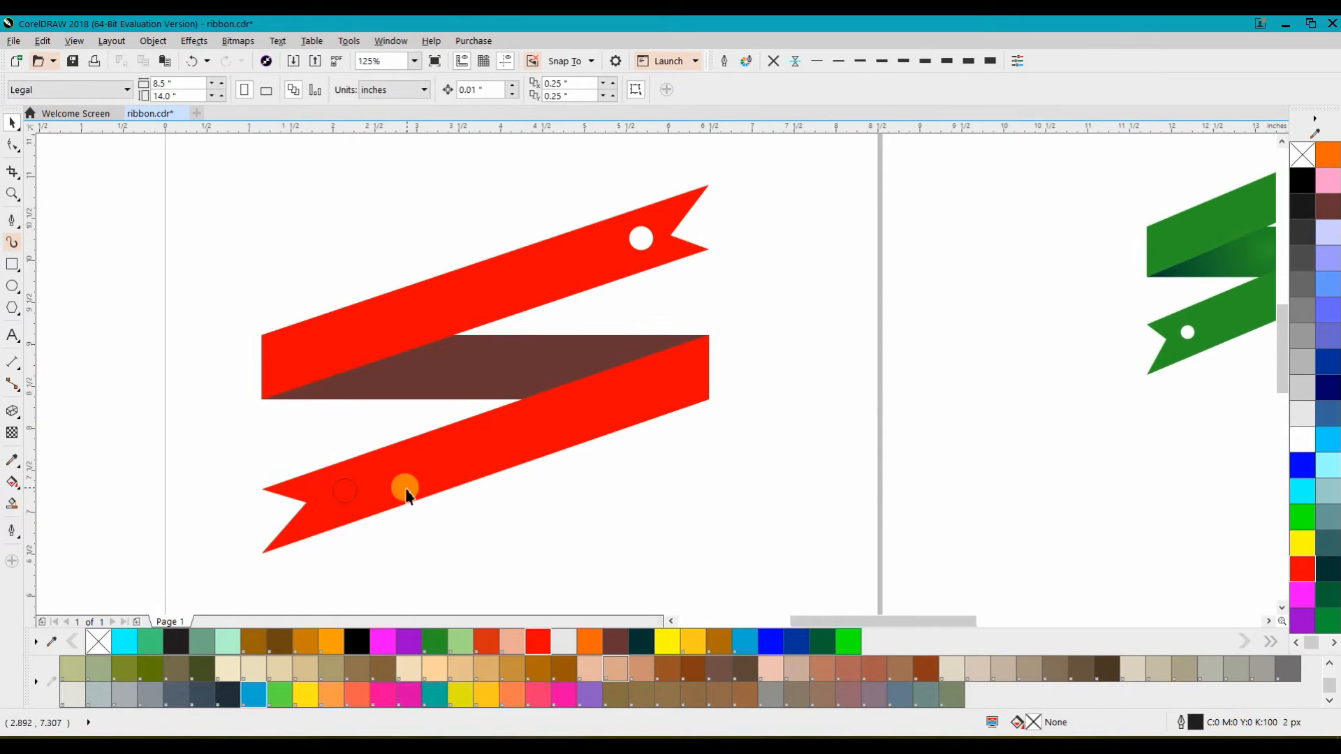
Trim a matching round hole in the lower red bar with the remaining circle
left_click(340, 493)
left_click(428, 457, "shift")
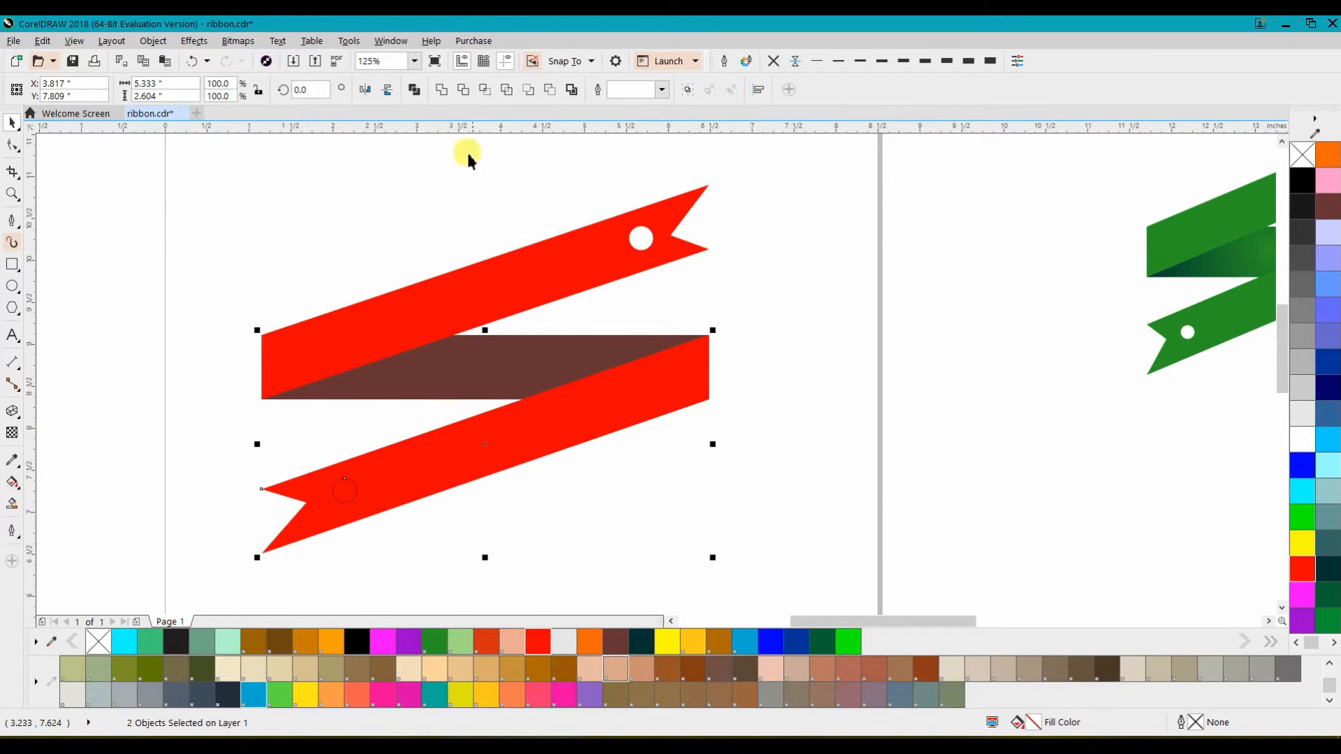
left_click(463, 89)
left_click(260, 440)
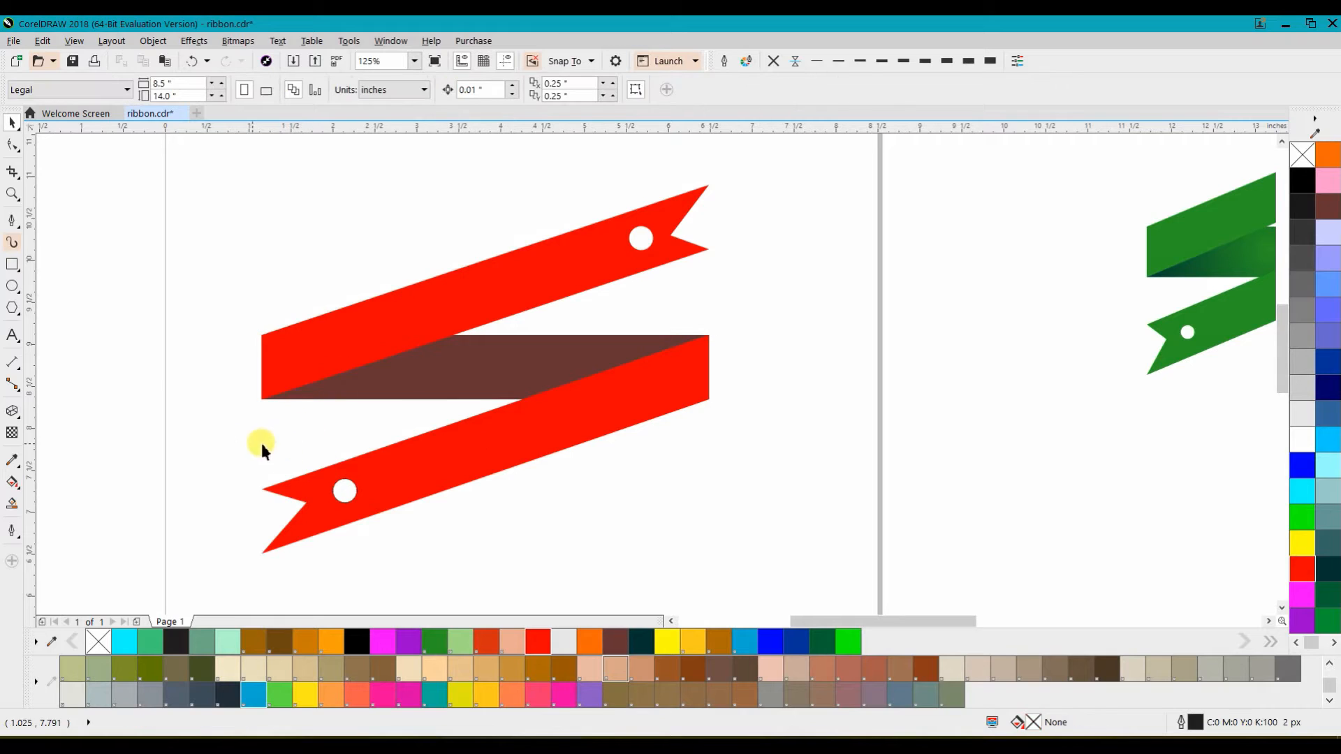
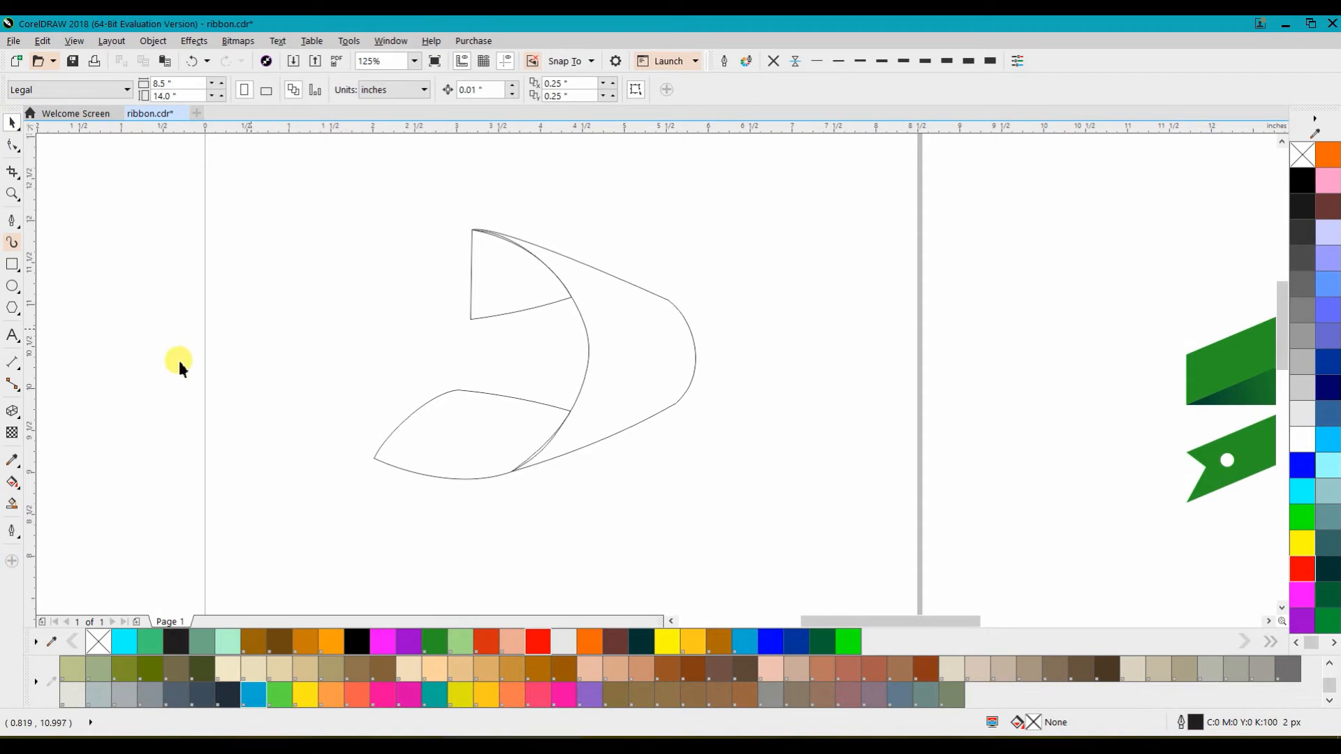
Try filling the three sections of the curled ribbon outline with light green (#AFF7CC) using Smart Fill
left_click(14, 509)
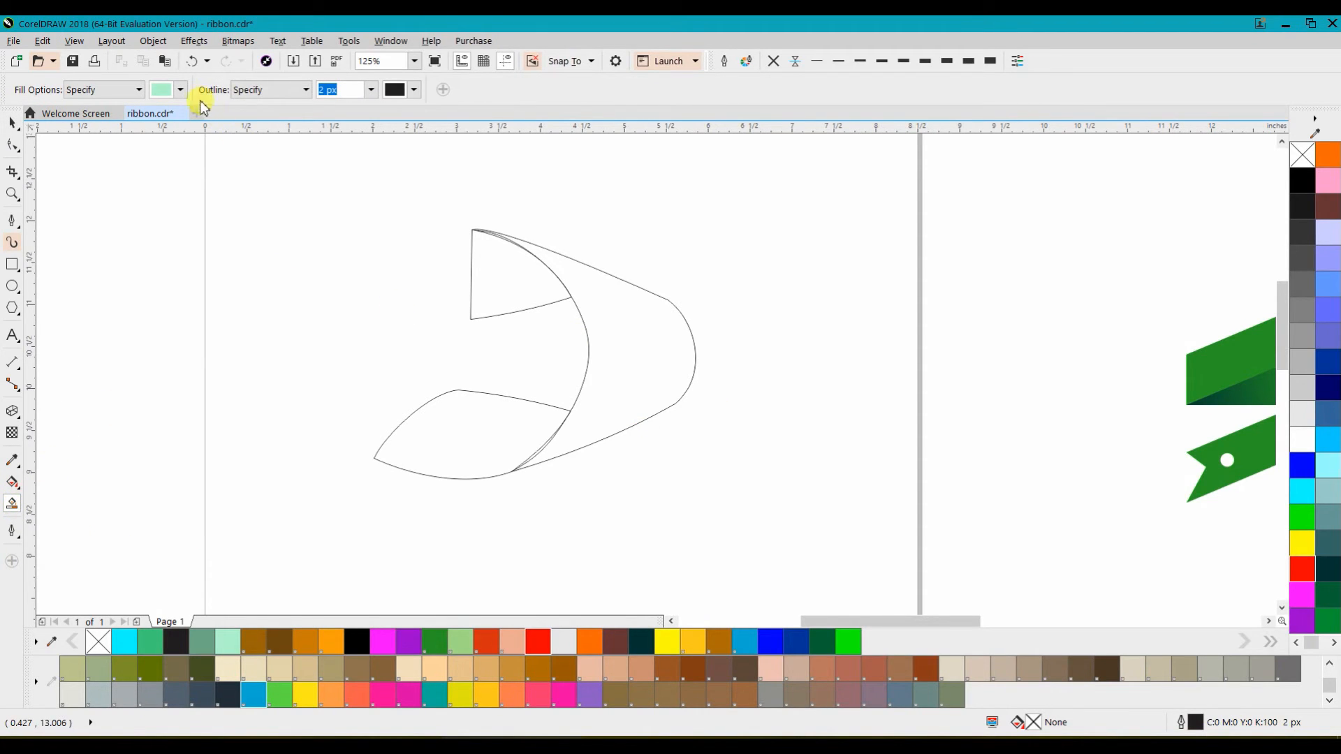
left_click(181, 89)
left_click(515, 282)
left_click(636, 342)
left_click(469, 435)
left_click(11, 123)
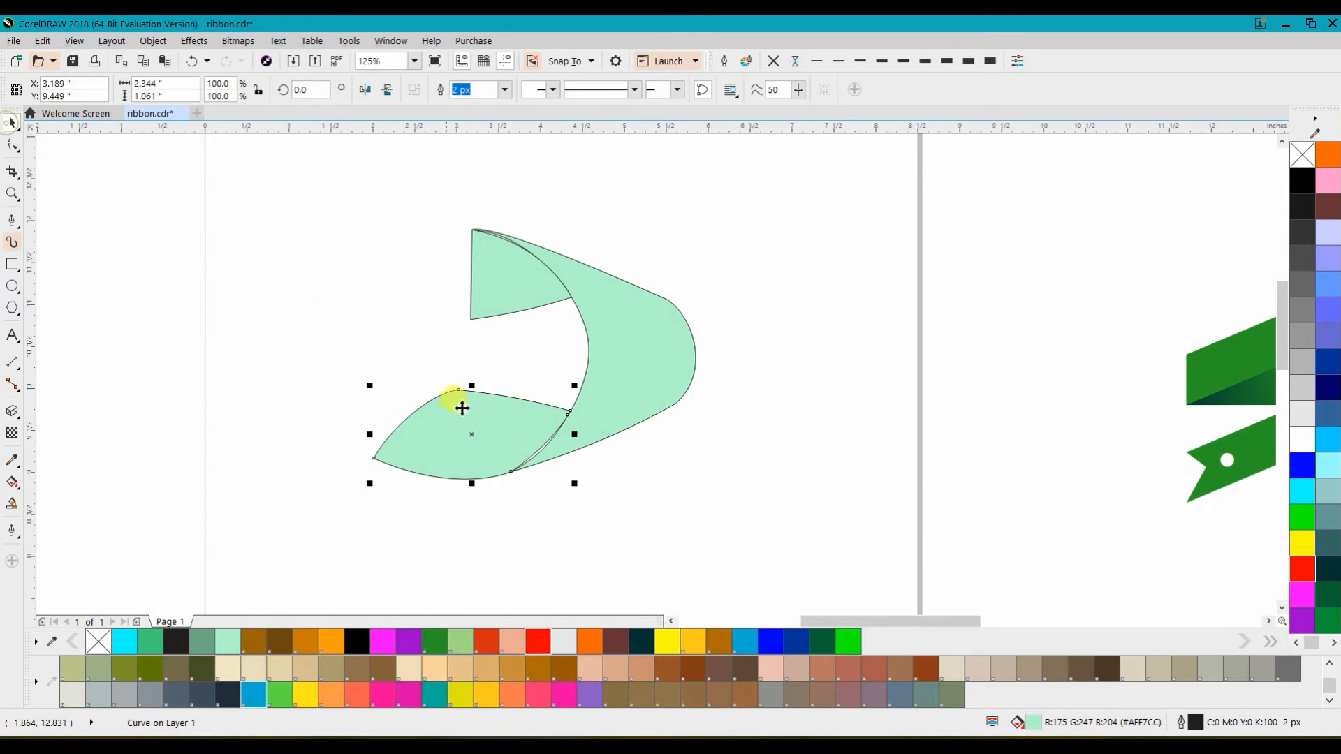
Inspect the gap between the leaf-shaped section and the large curve, then undo the three light green fills
left_click(565, 507)
scroll(548, 451, "up", 4)
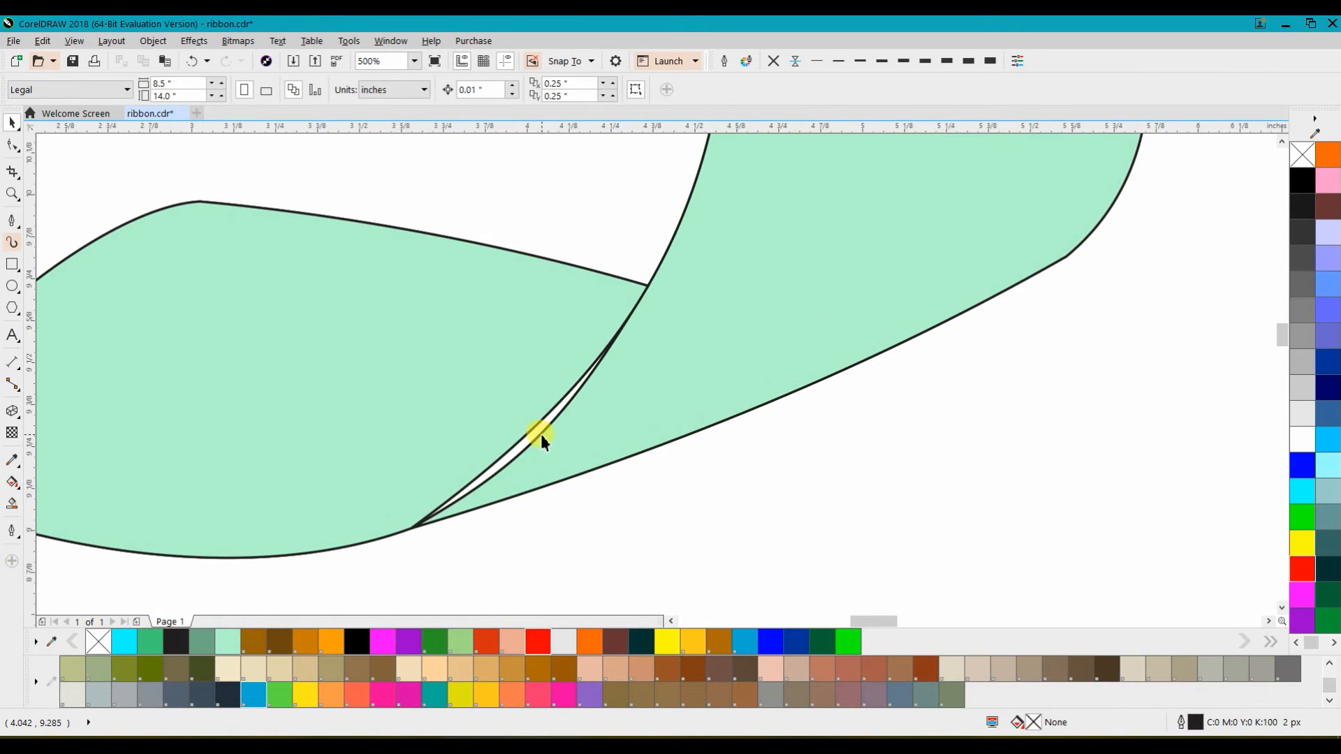
key("ctrl+z")
key("ctrl+z")
key("ctrl+z")
Reshape the shared edge of the leaf-shaped section so it closes the gap against the large curved section
scroll(542, 432, "down", 2)
scroll(539, 442, "up", 2)
left_click(12, 145)
left_click(541, 412)
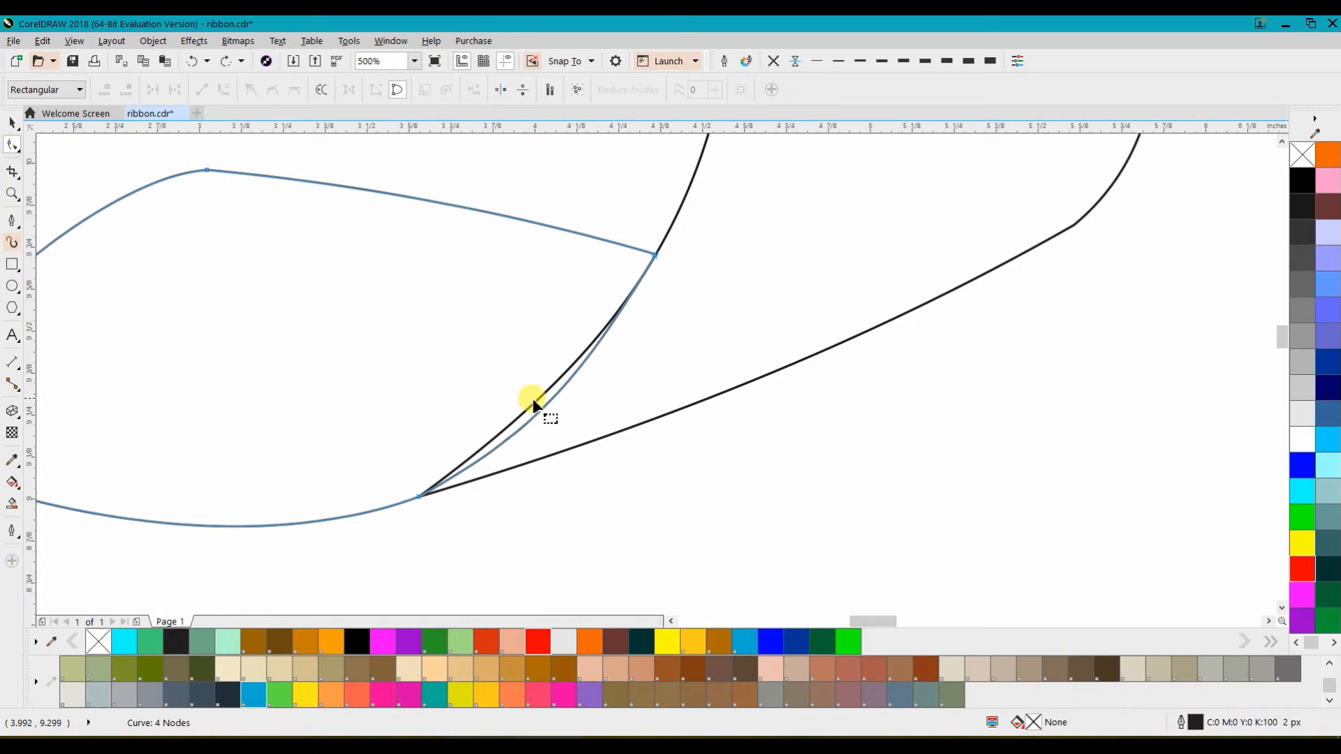
left_click_drag(538, 410, 534, 404)
scroll(622, 275, "up", 4)
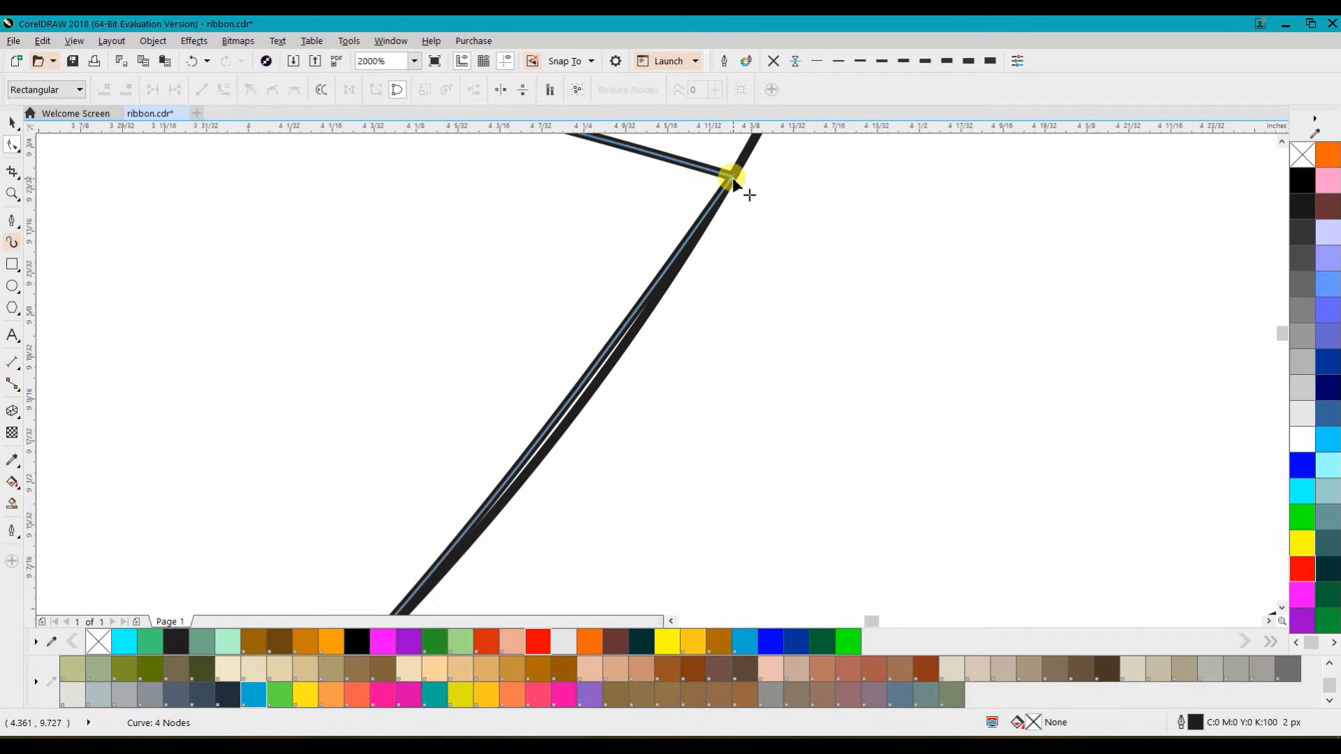
scroll(677, 308, "down", 4)
left_click_drag(600, 407, 623, 380)
scroll(526, 439, "down", 2)
left_click(11, 123)
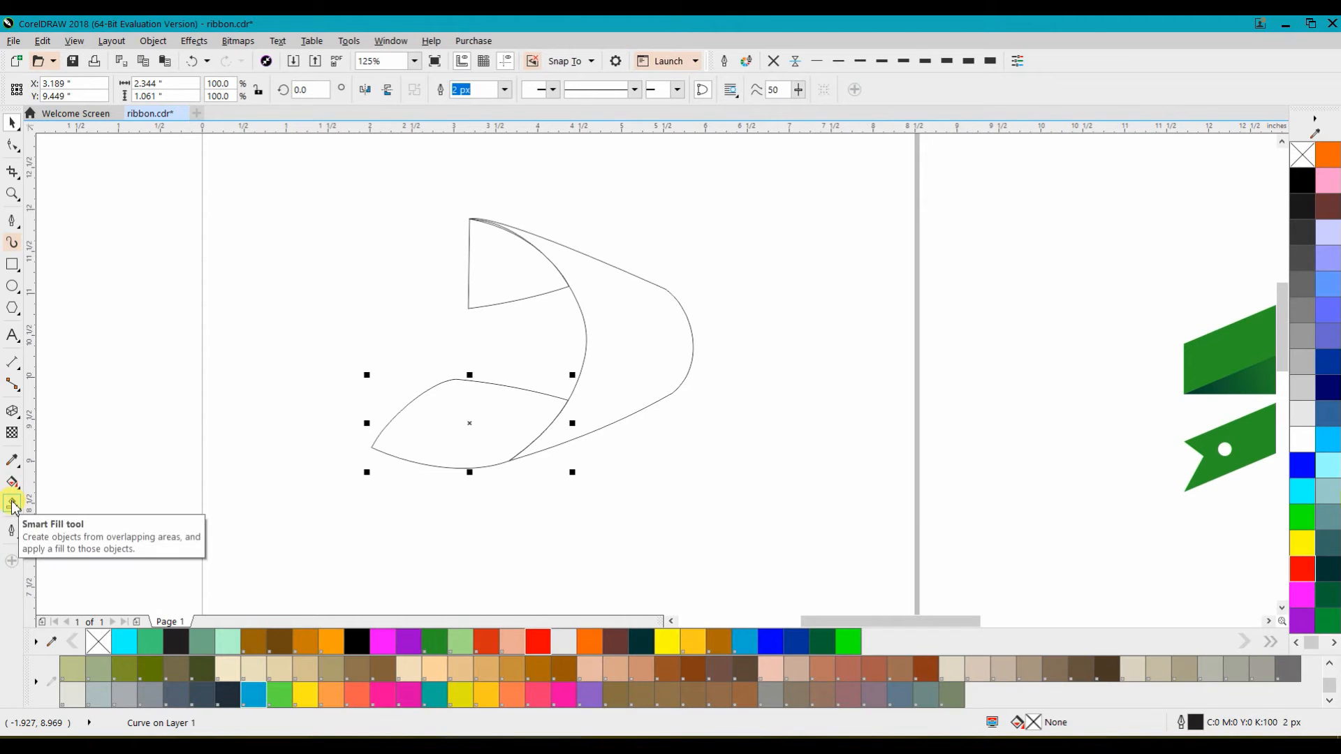
Smart Fill the ribbon's upper flap, large curved section and lower leaf section with light green (#AFF7CC)
left_click(12, 503)
left_click(482, 273)
left_click(635, 323)
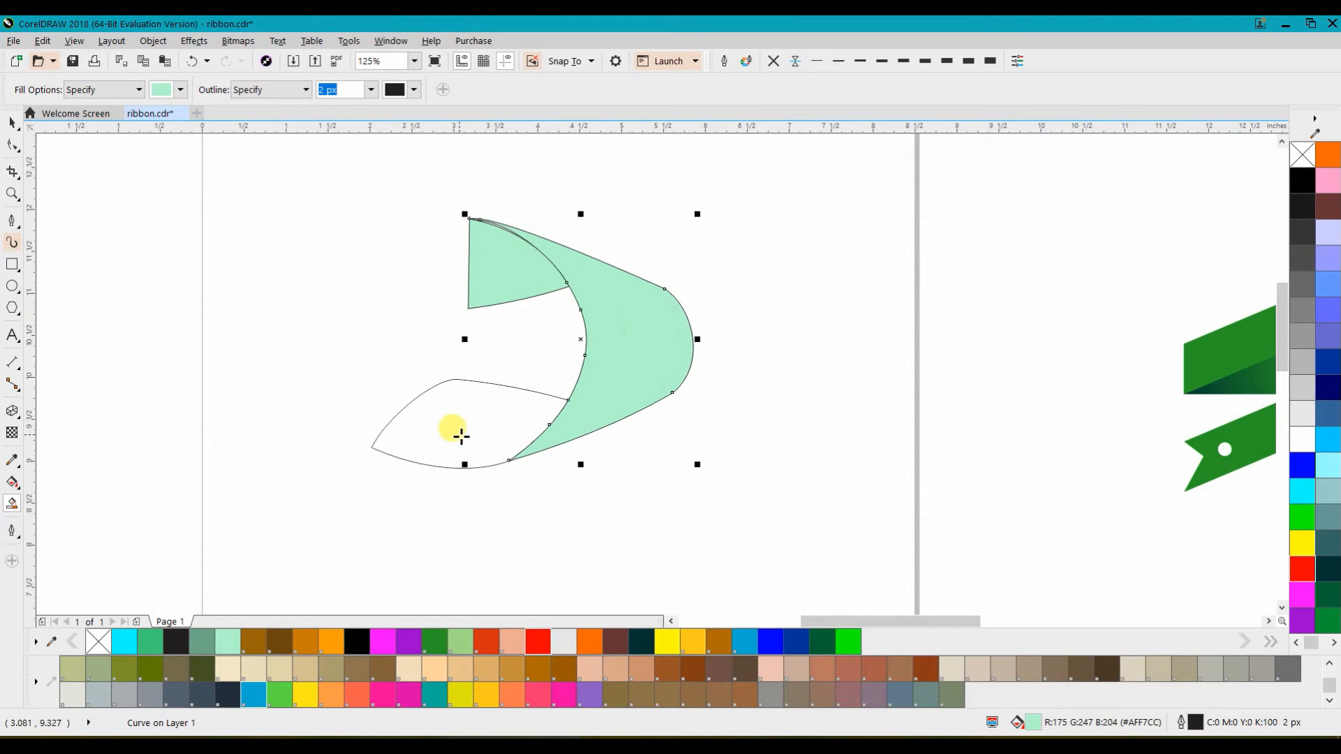
left_click(454, 437)
left_click(12, 123)
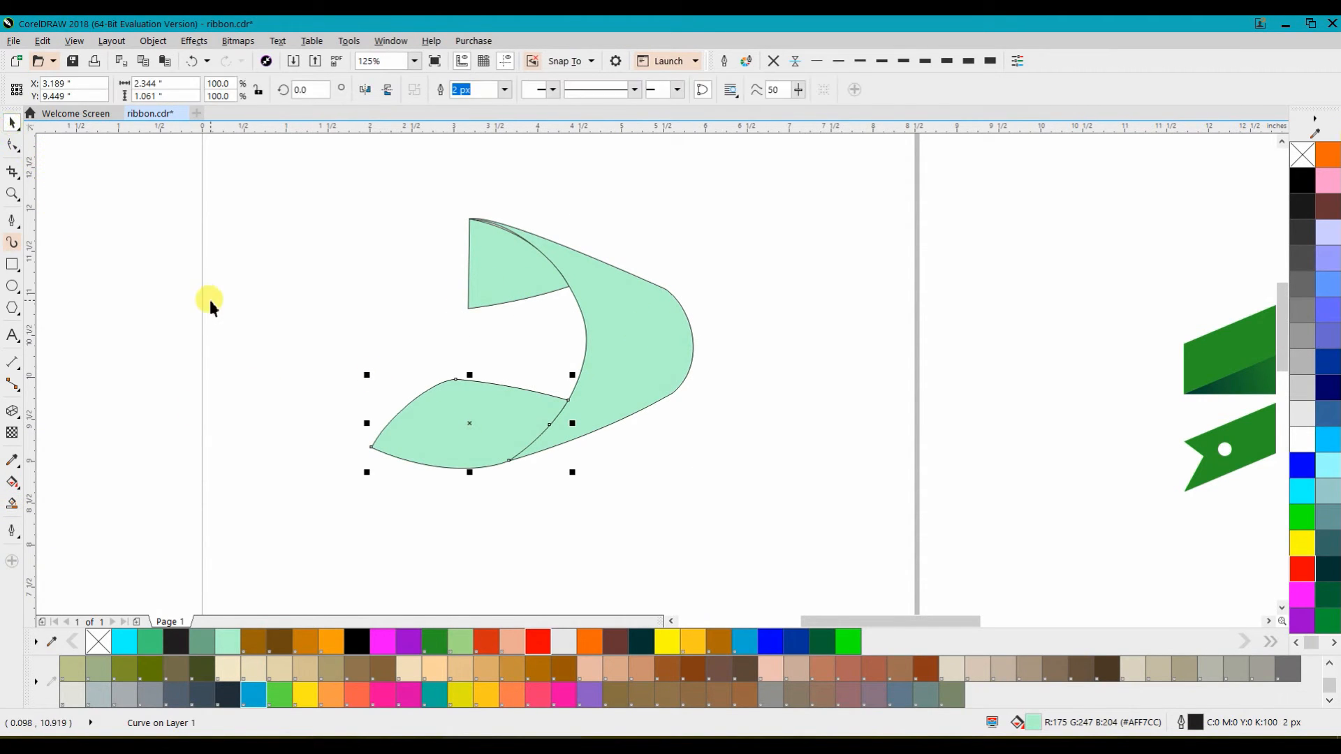
Move the three filled ribbon sections down the page and the original outline off the page, beyond the multicoloured spiral
left_click(210, 300)
left_click(417, 422)
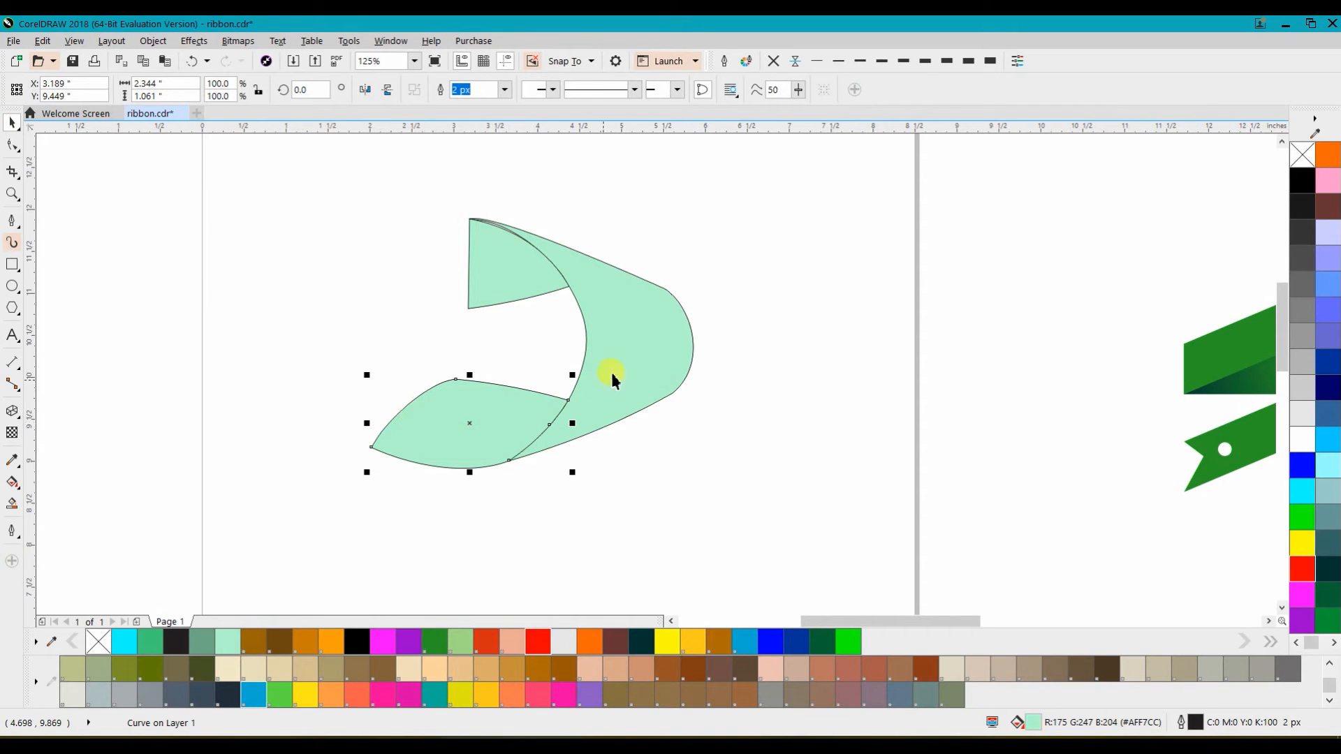
left_click(626, 346, "shift")
left_click(510, 273, "shift")
scroll(551, 289, "down", 4)
left_click_drag(626, 302, 617, 416)
left_click_drag(655, 245, 518, 354)
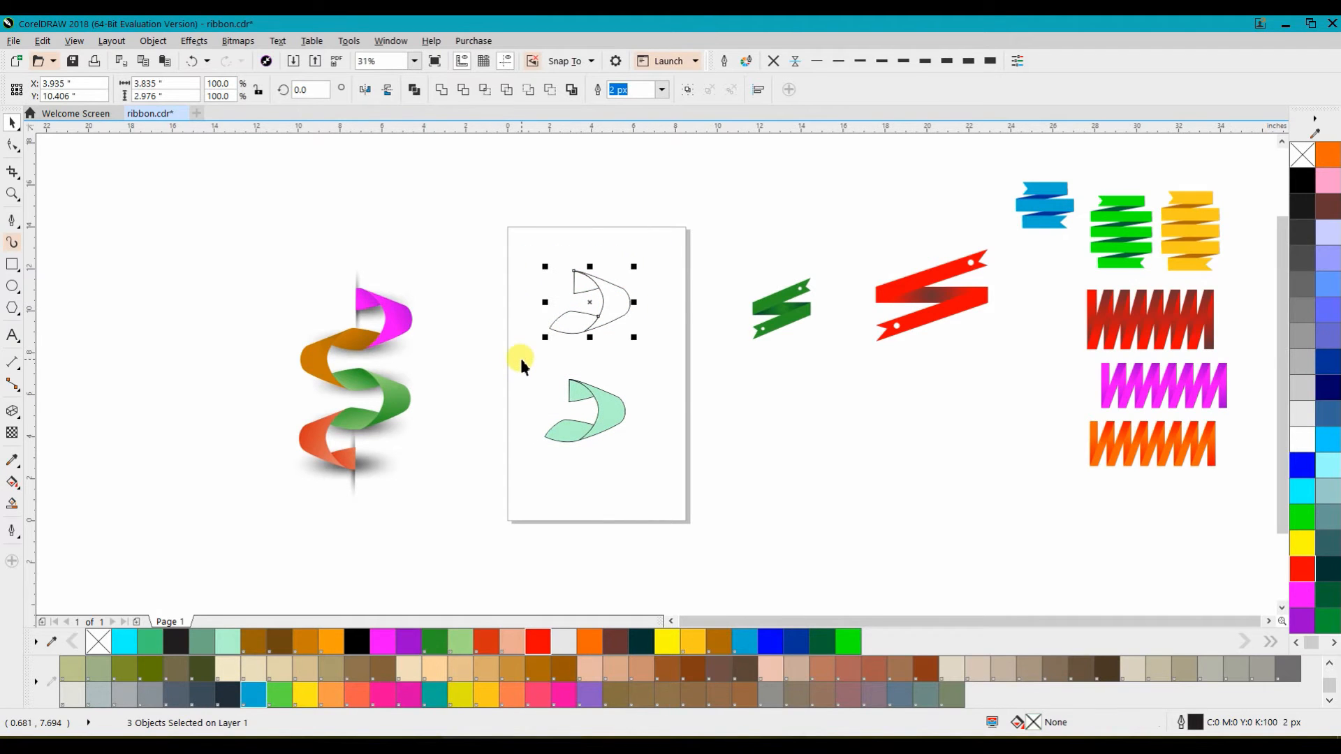
left_click_drag(598, 303, 224, 279)
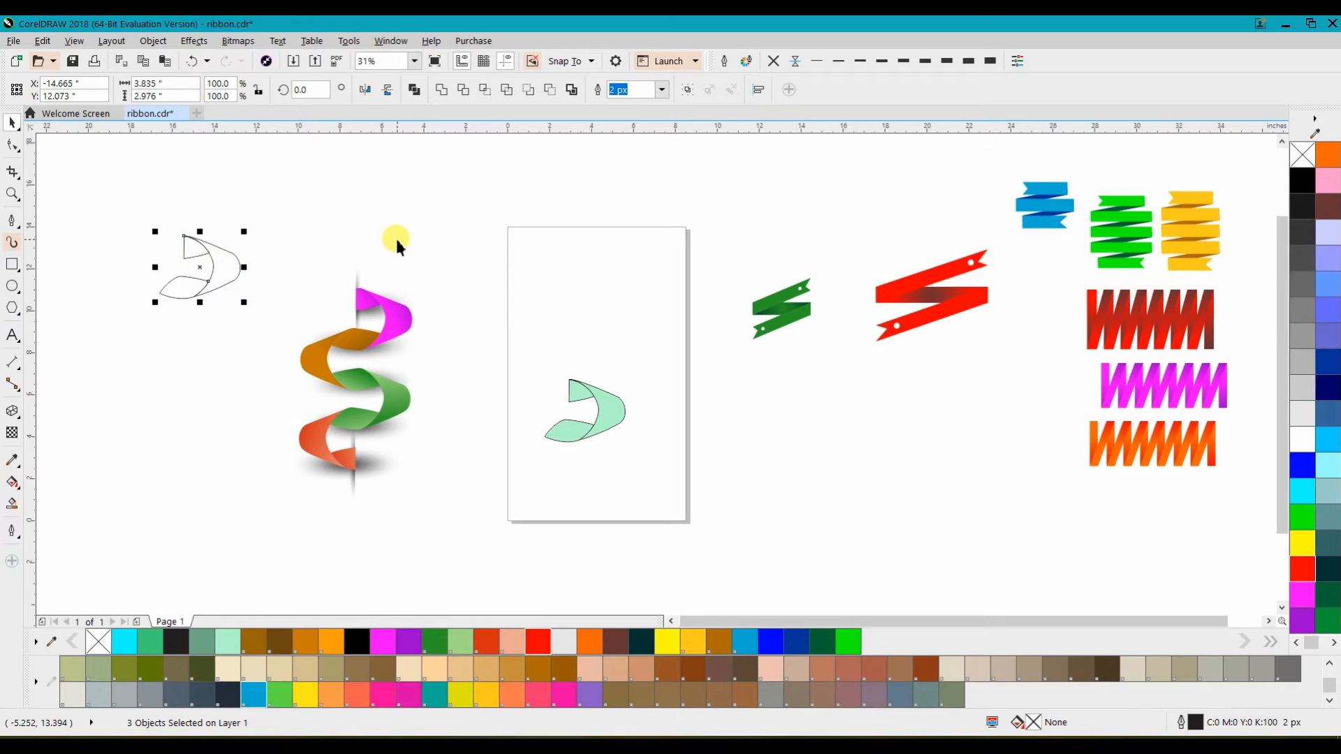
Bend the inner upper edge of the large curved section to follow the curved edge of the upper flap
scroll(596, 442, "up", 2)
left_click_drag(627, 407, 594, 381)
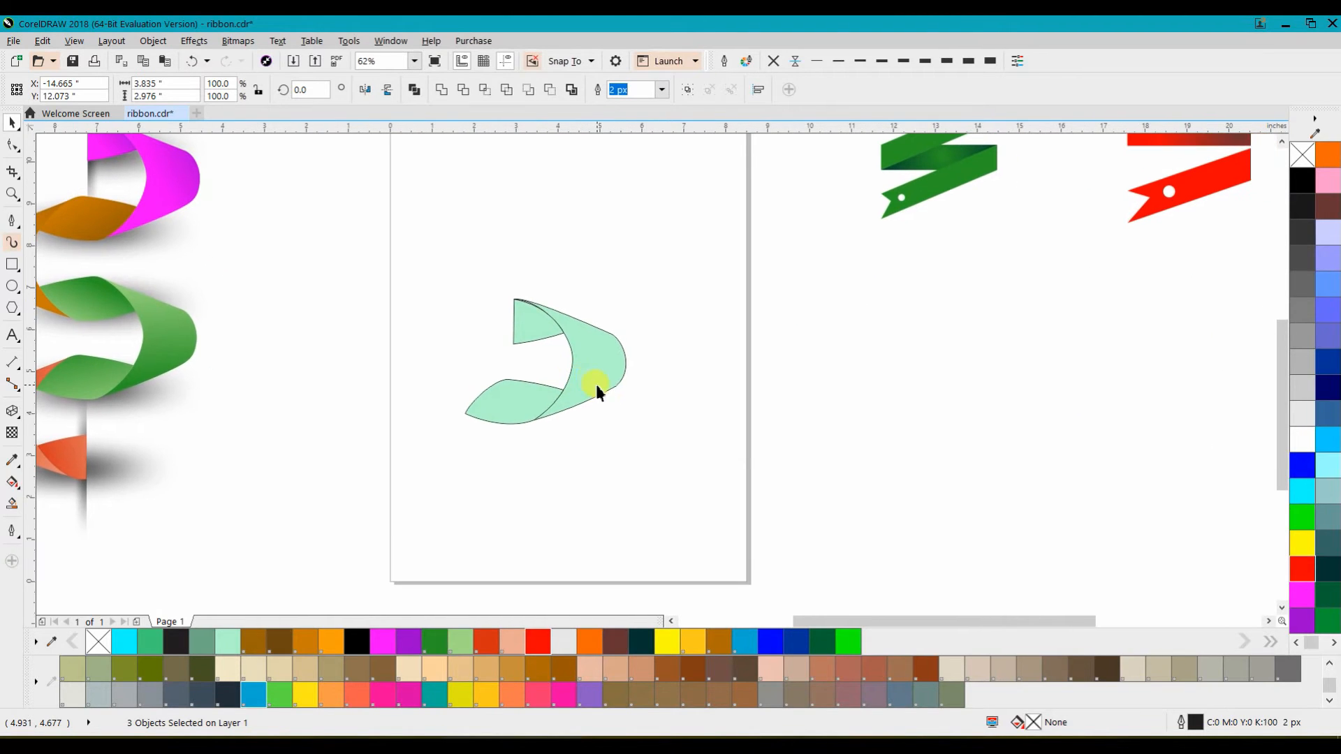
left_click(644, 271)
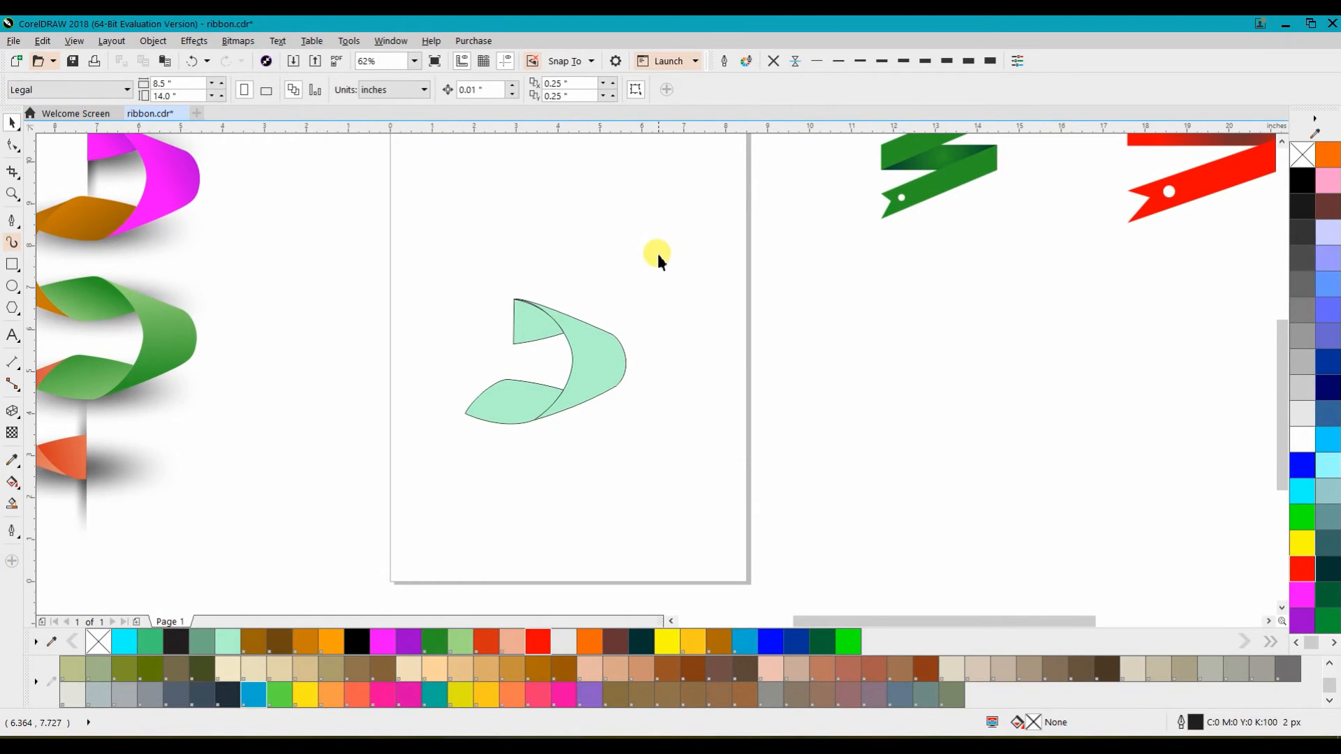
scroll(527, 305, "up", 8)
left_click(12, 145)
left_click(315, 220)
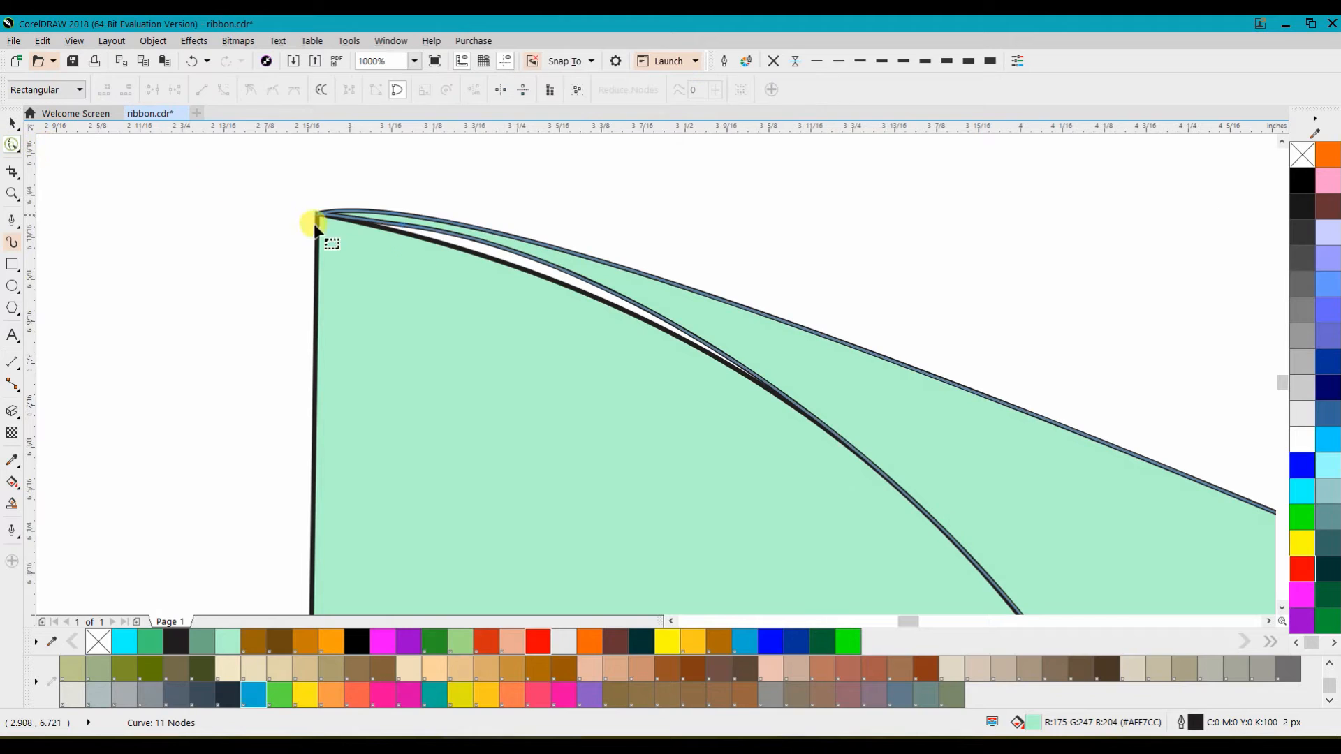
left_click(402, 222)
mouse_move(402, 223)
left_mouse_down()
mouse_move(598, 285)
mouse_move(644, 268)
mouse_move(651, 285)
left_mouse_up()
scroll(651, 285, "down", 2)
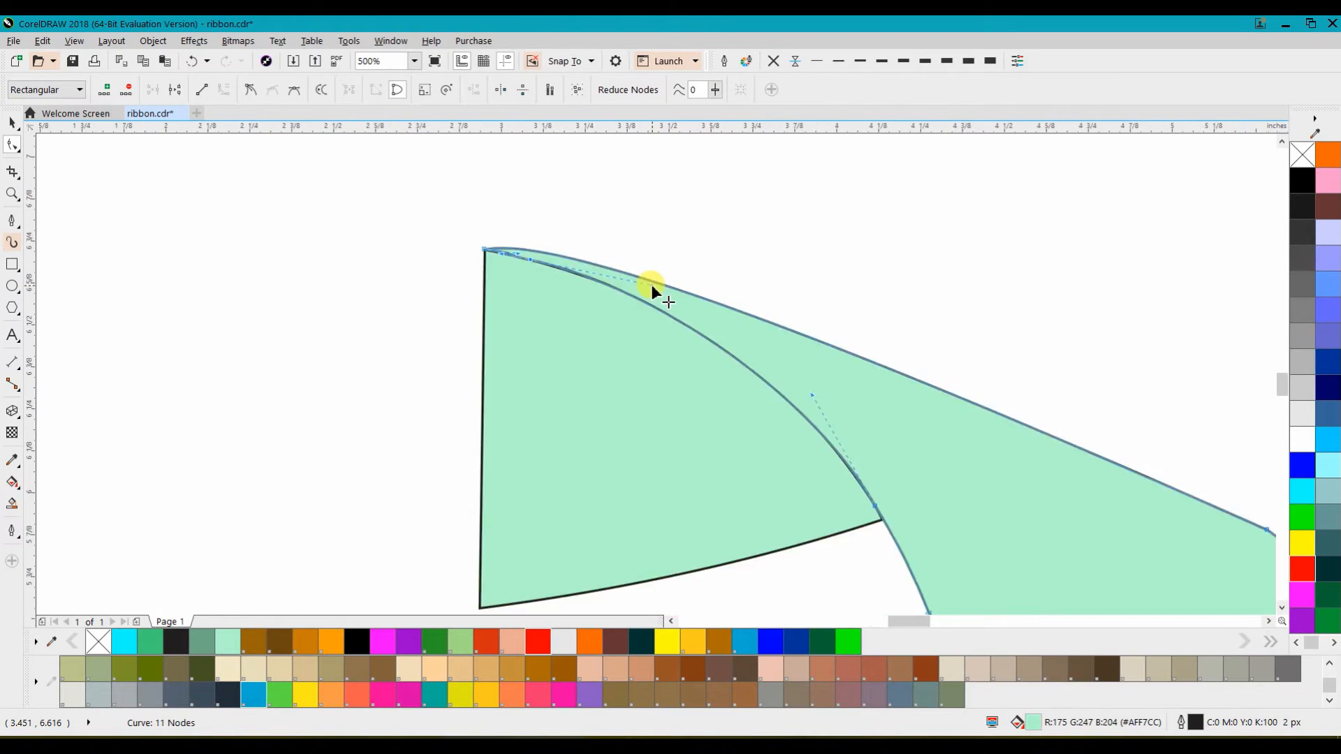
Refine the large section's inner edge near its pointed tip to close the remaining gap against the upper flap
scroll(578, 272, "up", 3)
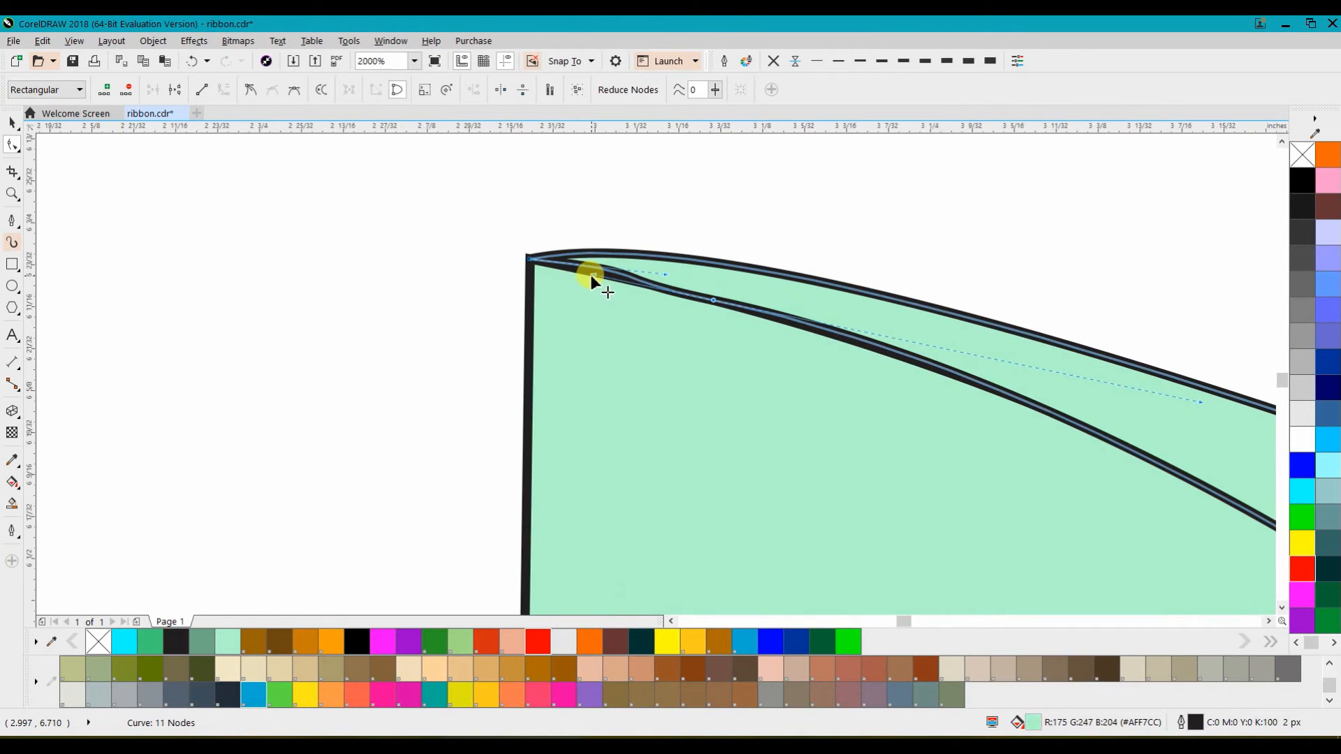
double_click(960, 375)
key("Delete")
scroll(827, 445, "down", 4)
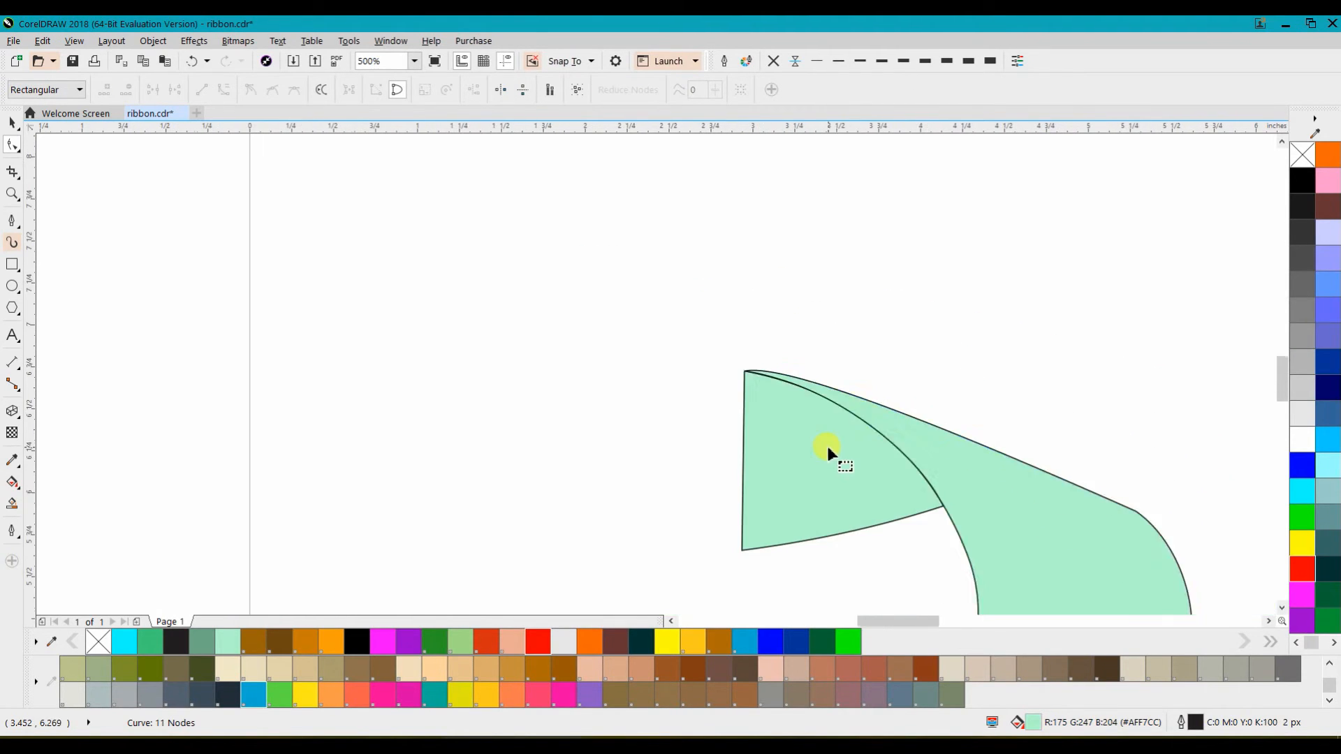
scroll(585, 213, "down", 4)
left_click(9, 122)
left_click(333, 283)
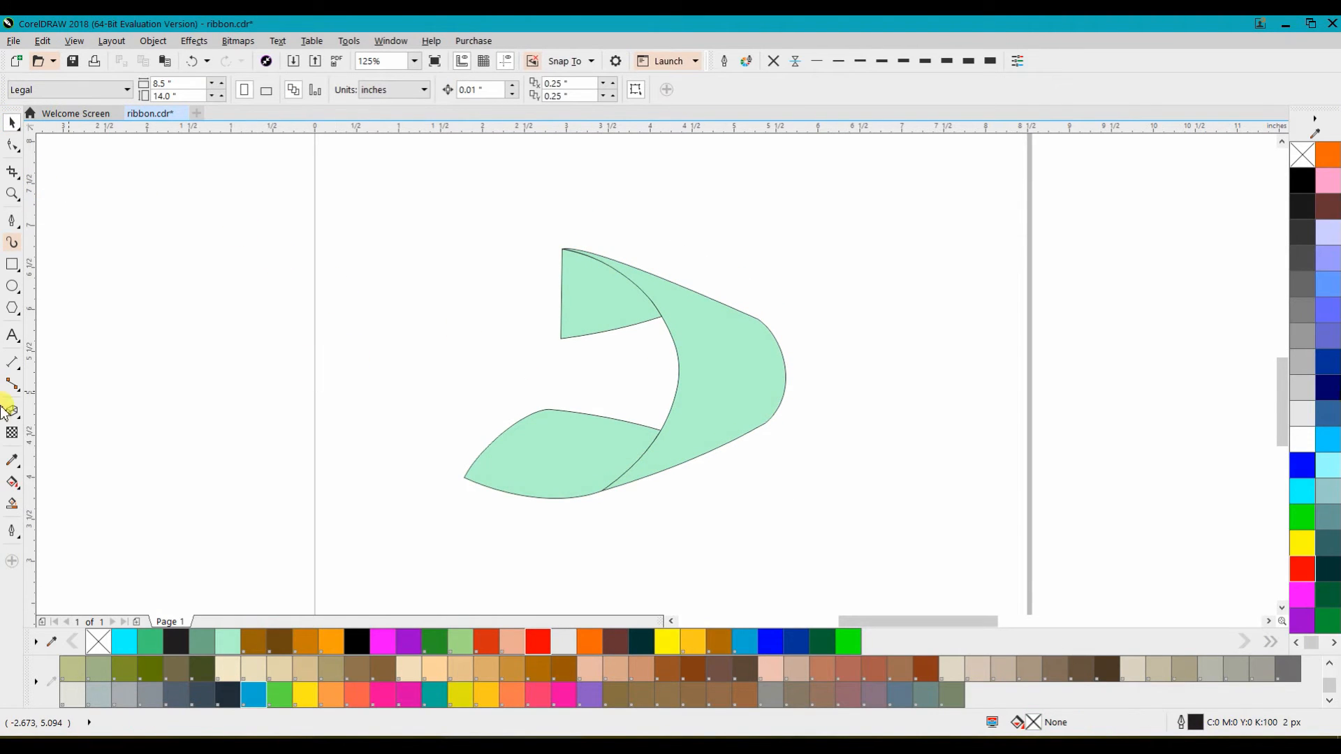
Apply a linear fountain fill to the large curved section, running diagonally from brown at the outer bend to golden yellow
left_click(12, 482)
left_click(726, 349)
left_click_drag(866, 273, 650, 463)
left_click_drag(718, 641, 866, 273)
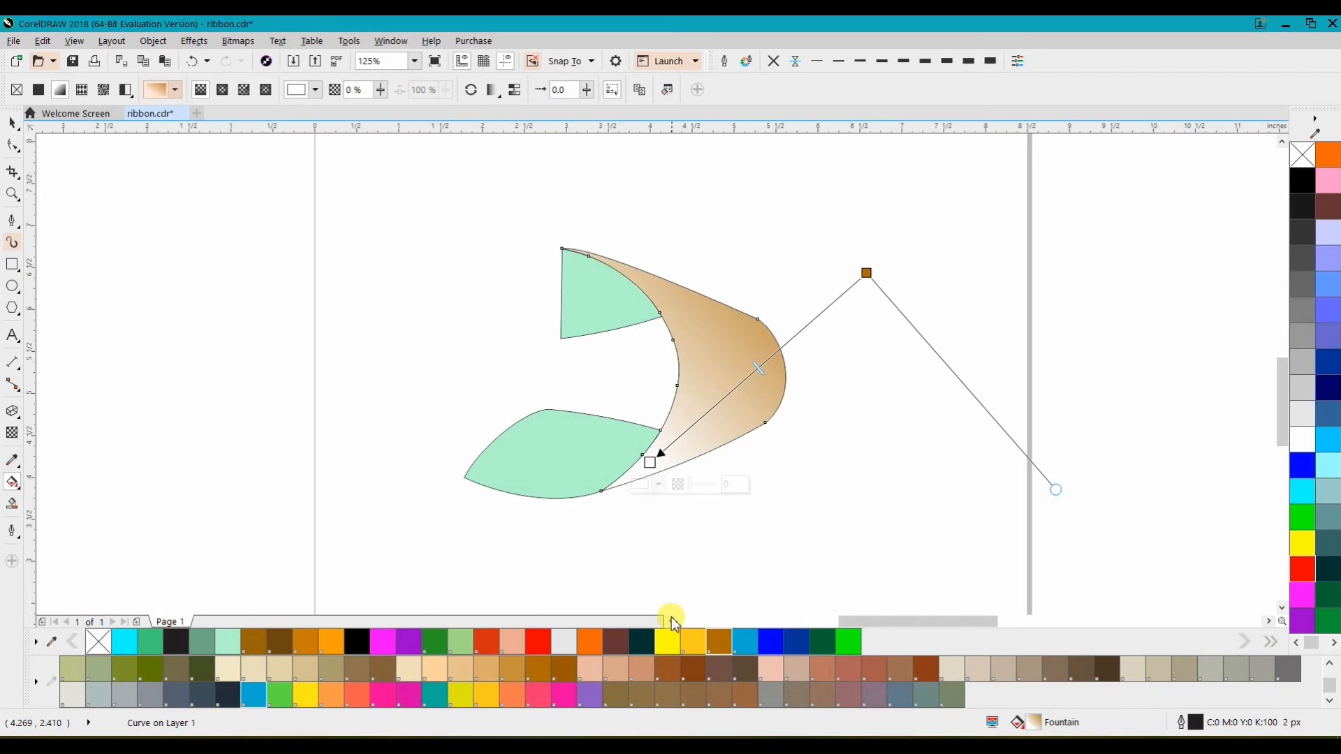
left_click_drag(692, 641, 652, 464)
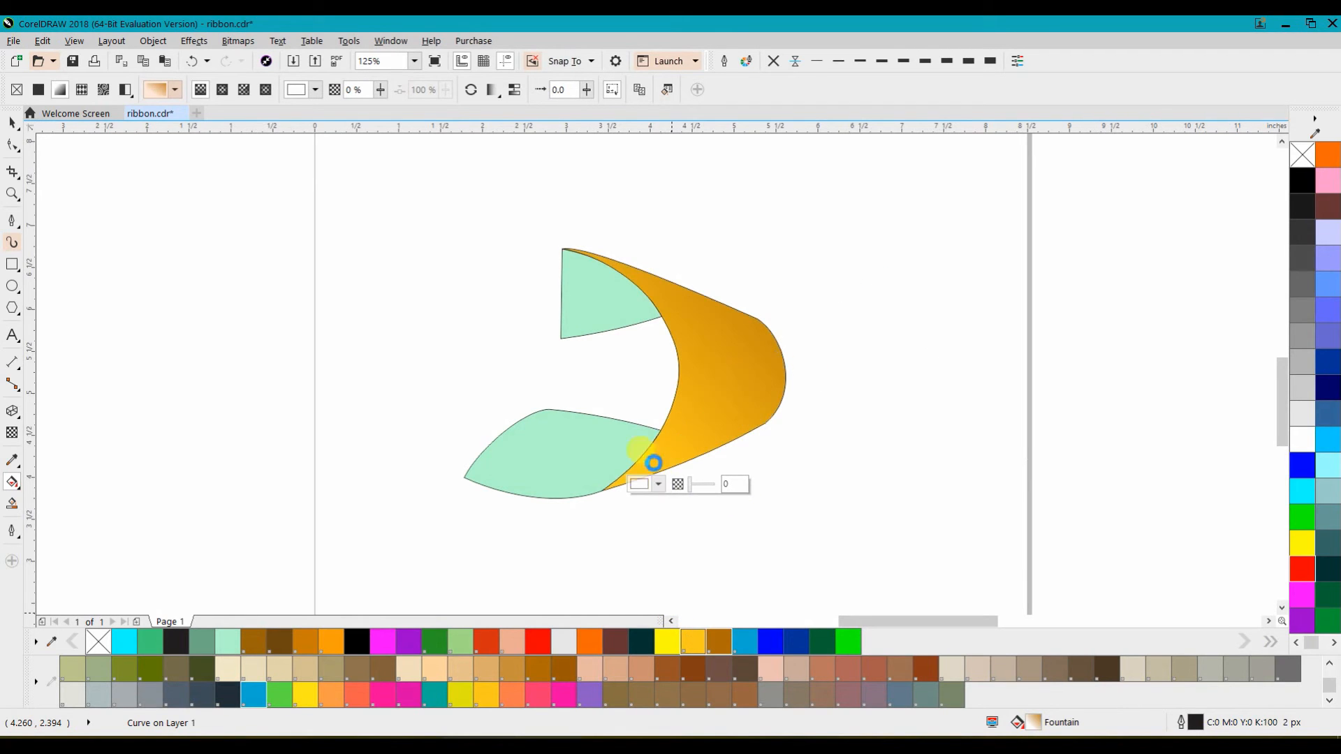
left_click_drag(866, 273, 862, 286)
Copy the brown-to-gold gradient fill to the lower leaf section and the upper flap
key("space")
left_click_drag(636, 522, 564, 465)
left_click_drag(1026, 726, 586, 299)
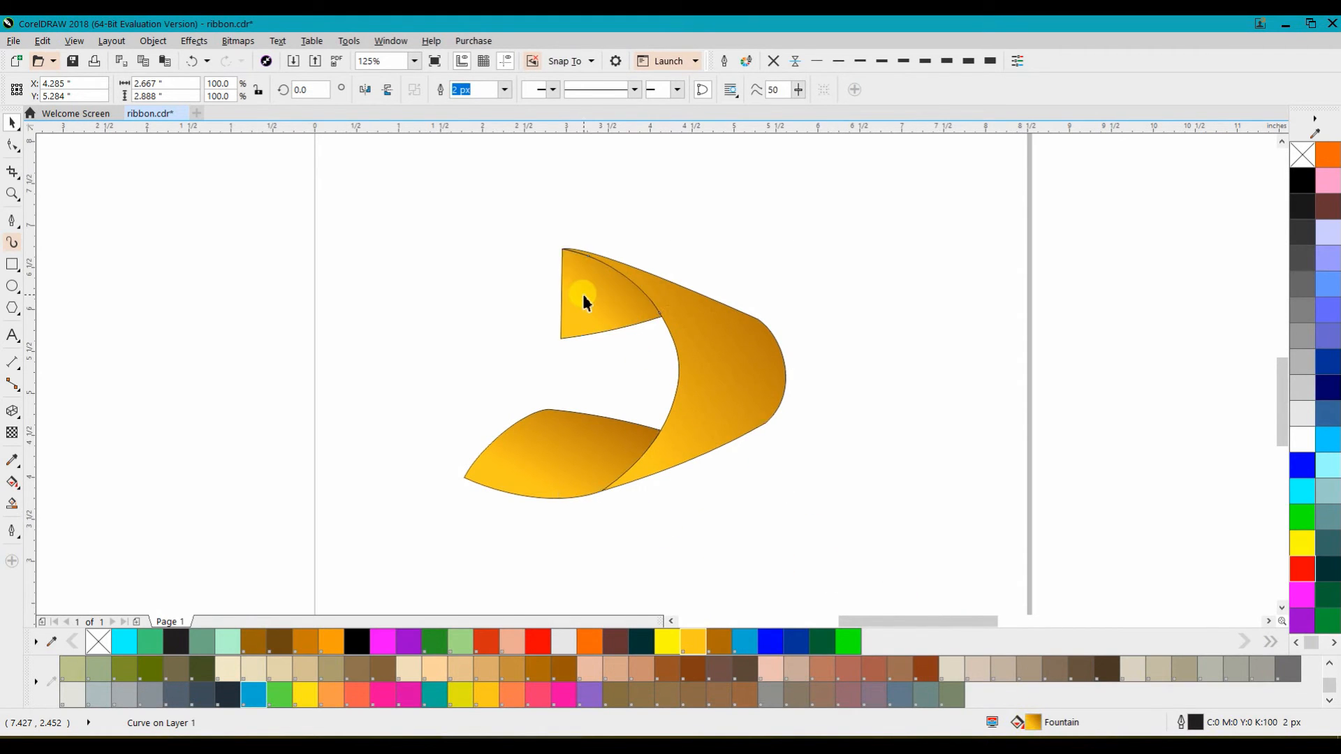
Remove the outline from all three sections of the gold ribbon
left_click(416, 292)
scroll(416, 292, "down", 1)
left_click_drag(565, 337, 647, 387)
left_click_drag(698, 264, 476, 455)
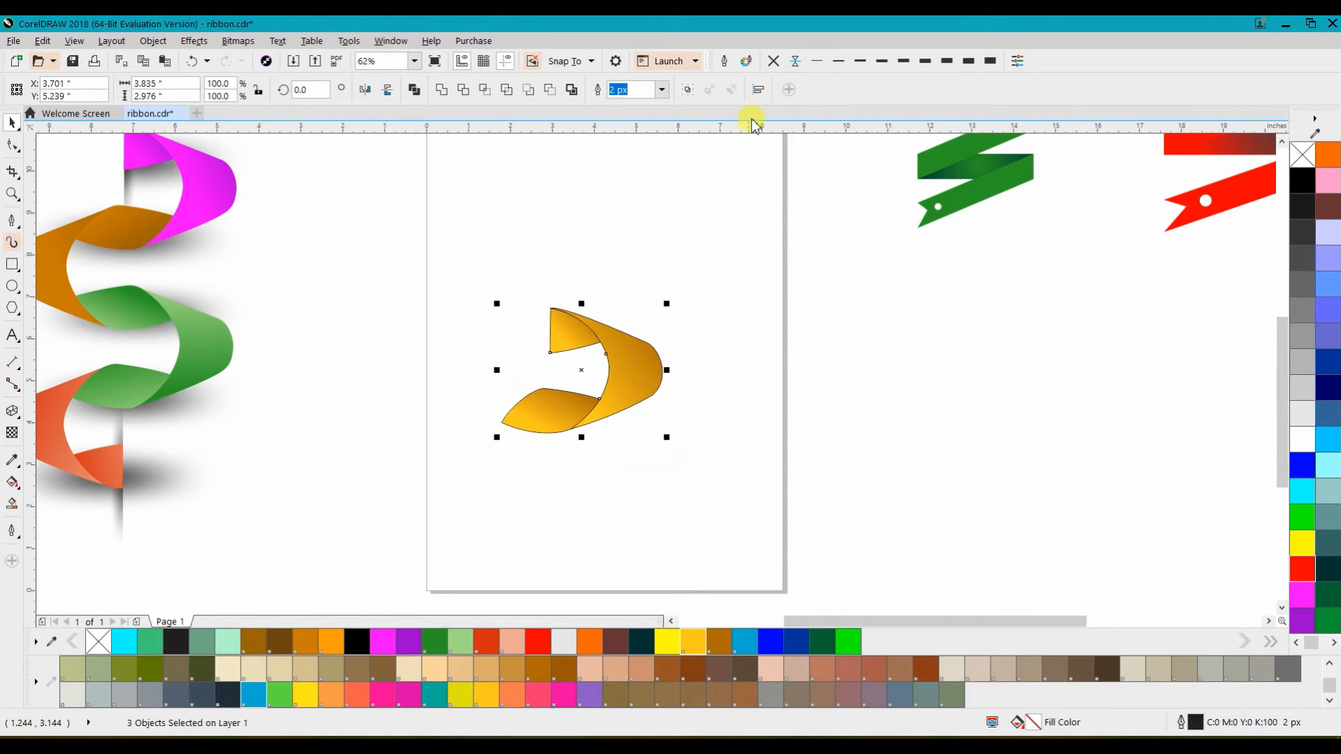
left_click(772, 61)
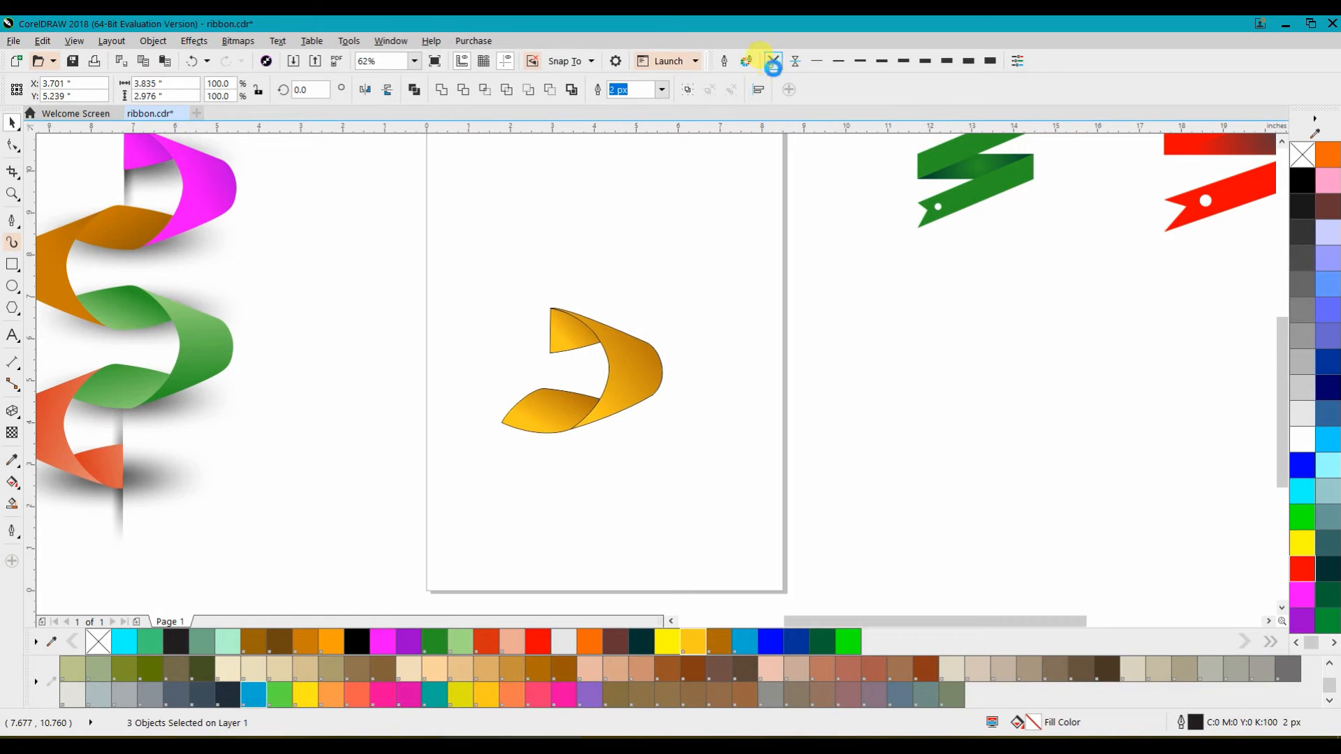
Make a horizontally mirrored copy of the gold ribbon beside it and place a vertical guideline along the original flap's straight edge
left_click_drag(640, 371, 664, 201)
left_click_drag(641, 262, 633, 370)
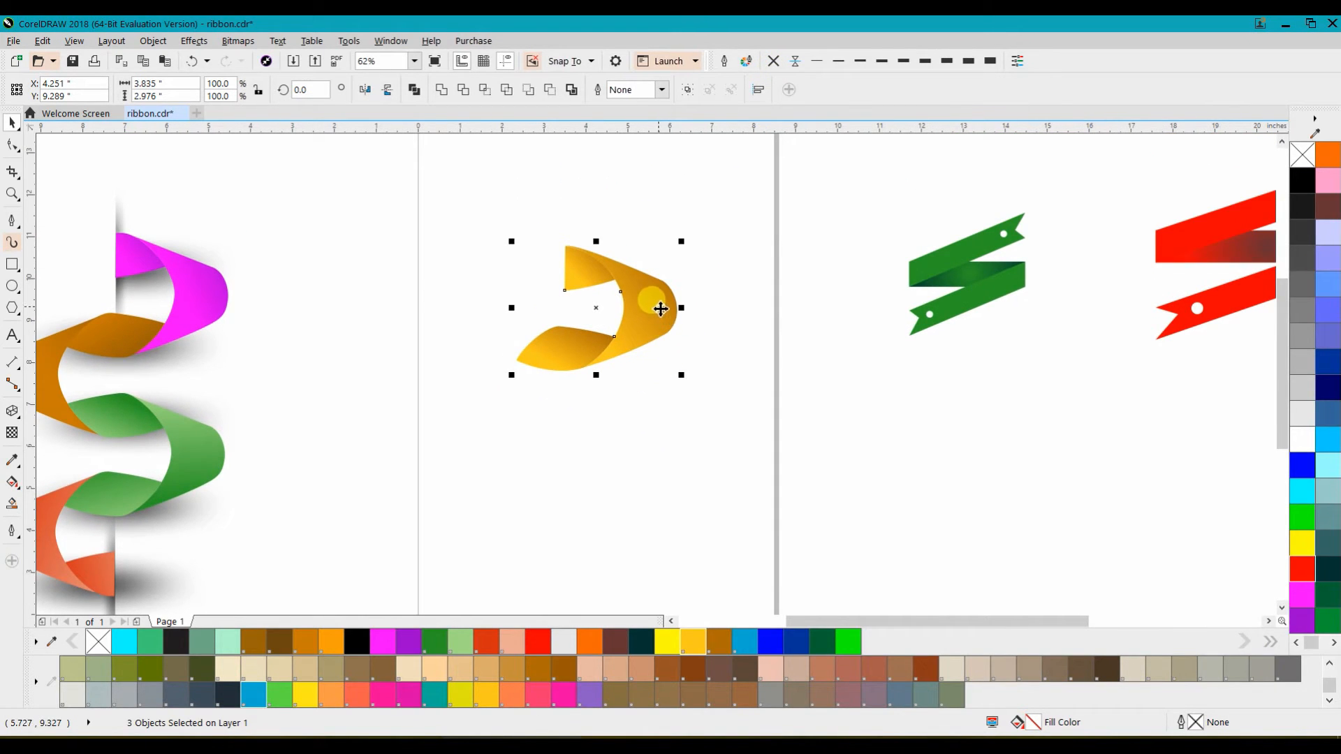
left_click_drag(661, 309, 655, 463)
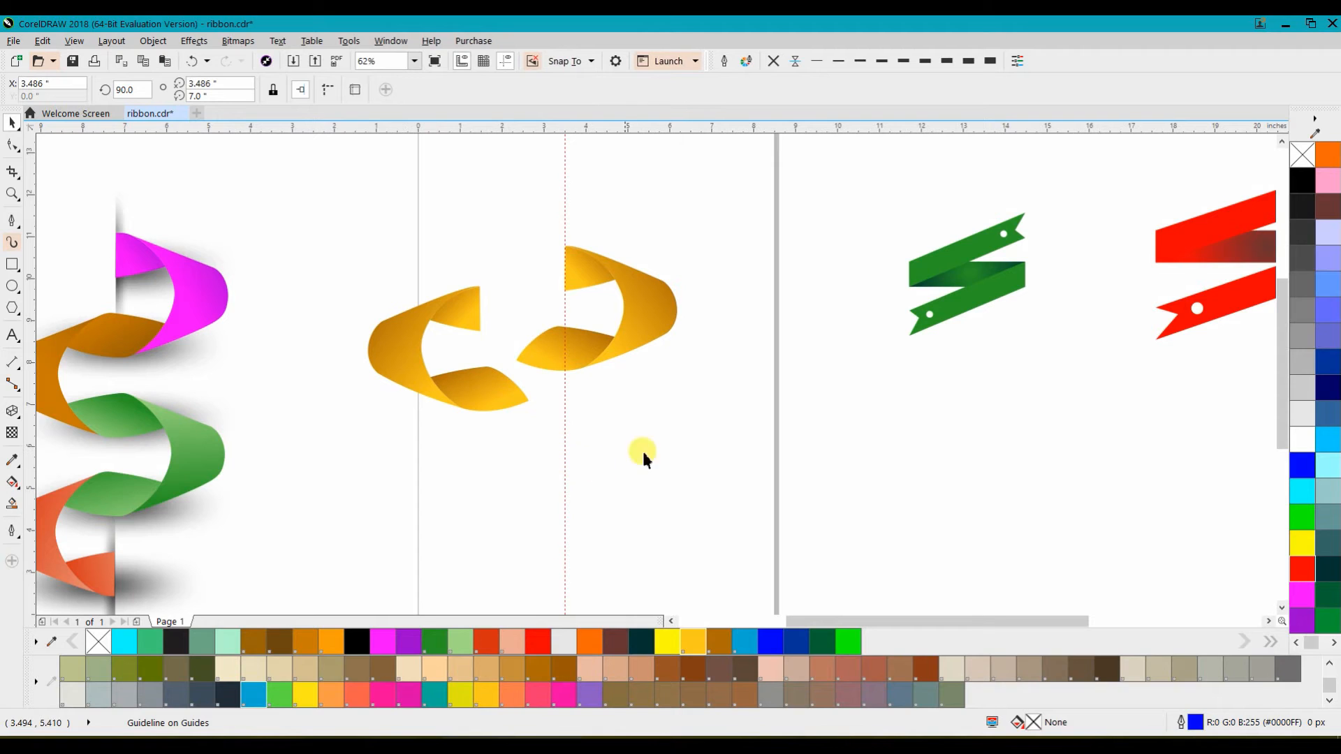
left_click(642, 449)
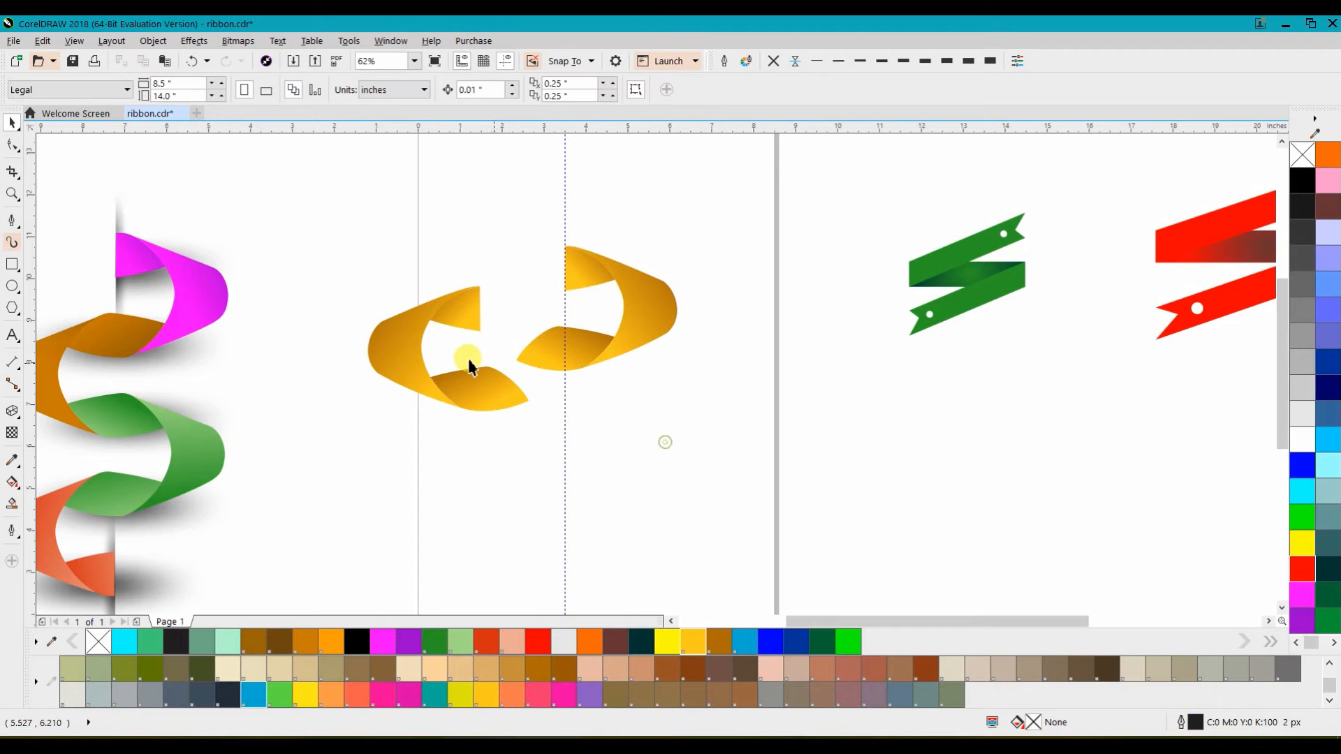
Join the mirrored ribbon to the original's lower leaf section at the guideline and reshape the tip of its large curve
left_click_drag(322, 244, 541, 455)
left_click_drag(480, 331, 540, 362)
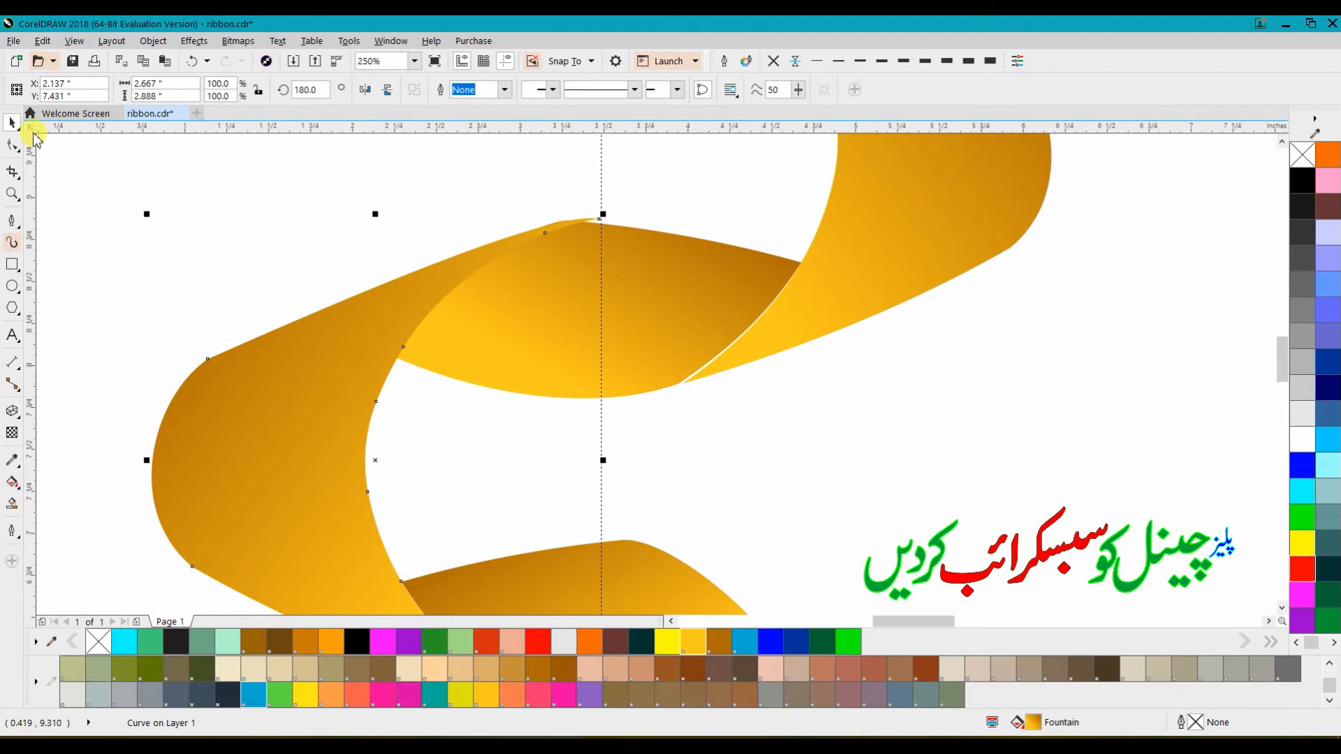
left_click(12, 145)
left_click(446, 246)
left_click_drag(408, 271, 370, 274)
Reshape the edge of the upper gold leaf section to close the white gap against the adjoining large curve
scroll(599, 208, "up", 3)
left_click_drag(594, 251, 548, 265)
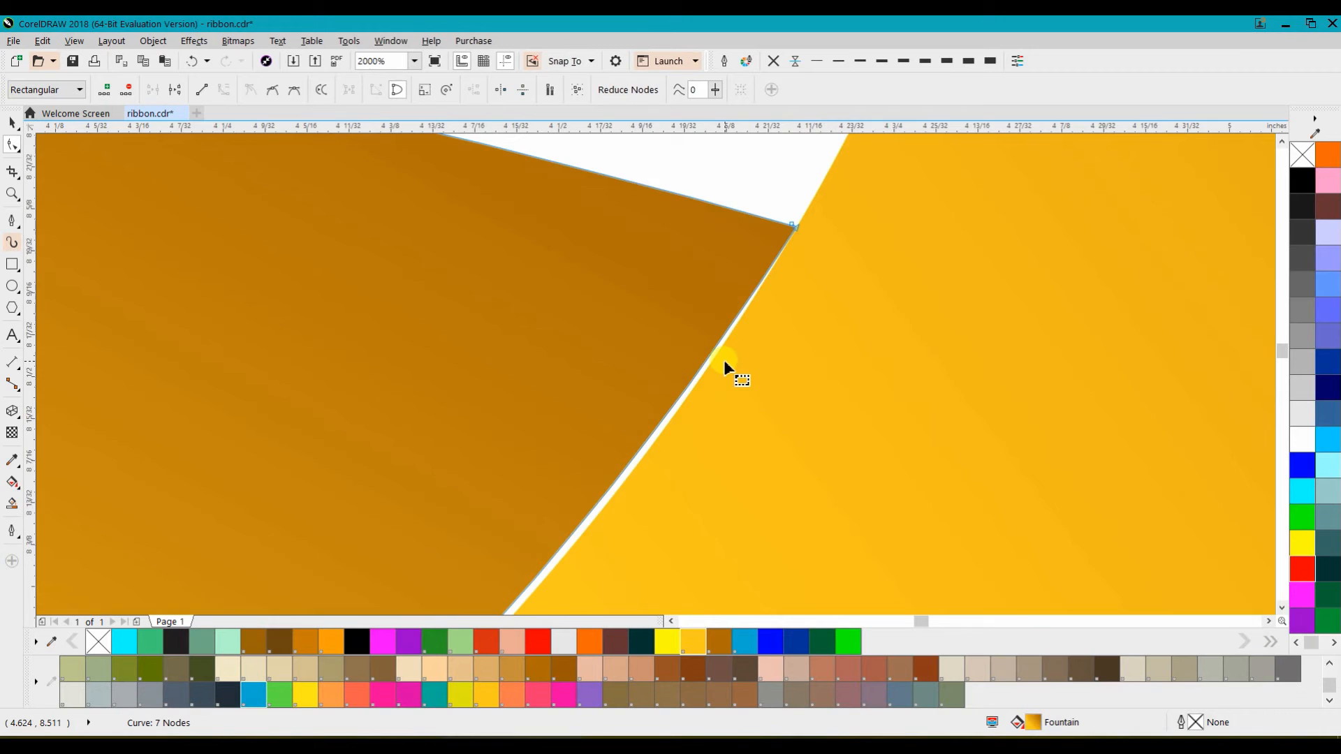
scroll(721, 358, "down", 1)
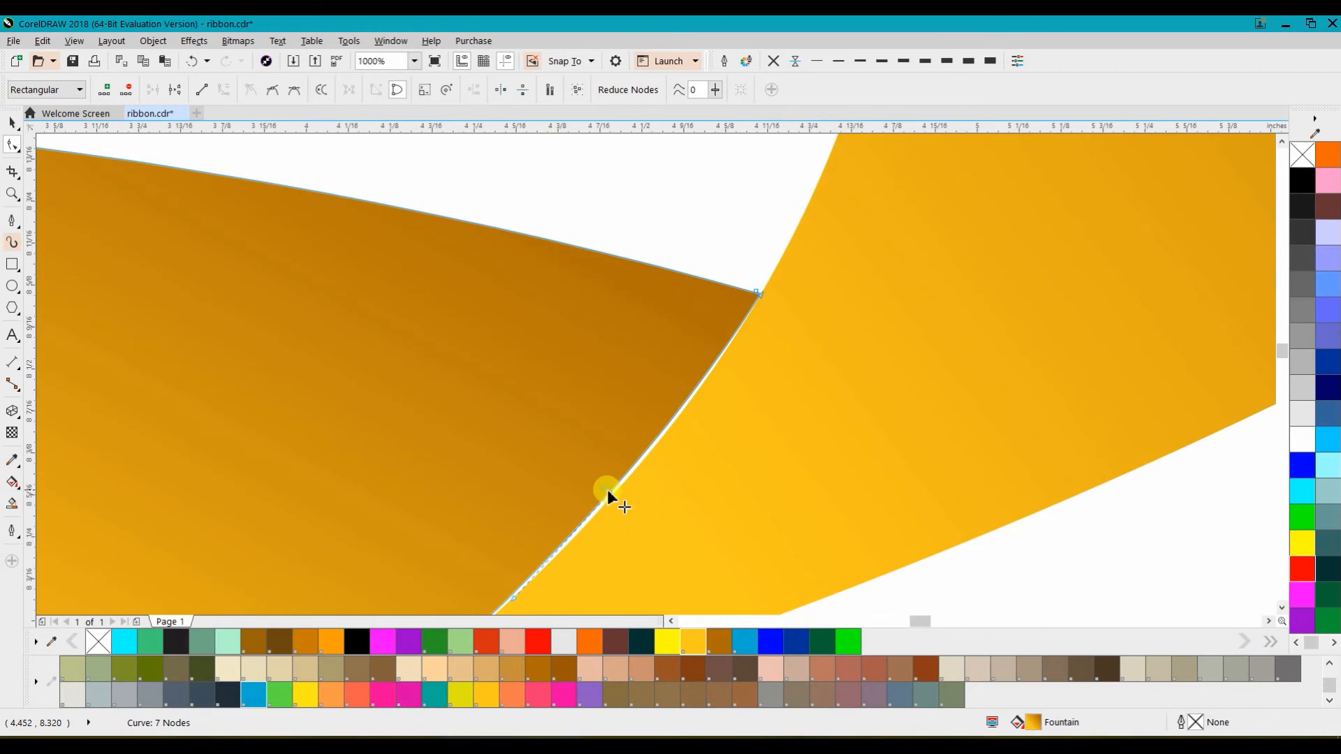
left_click_drag(611, 492, 616, 493)
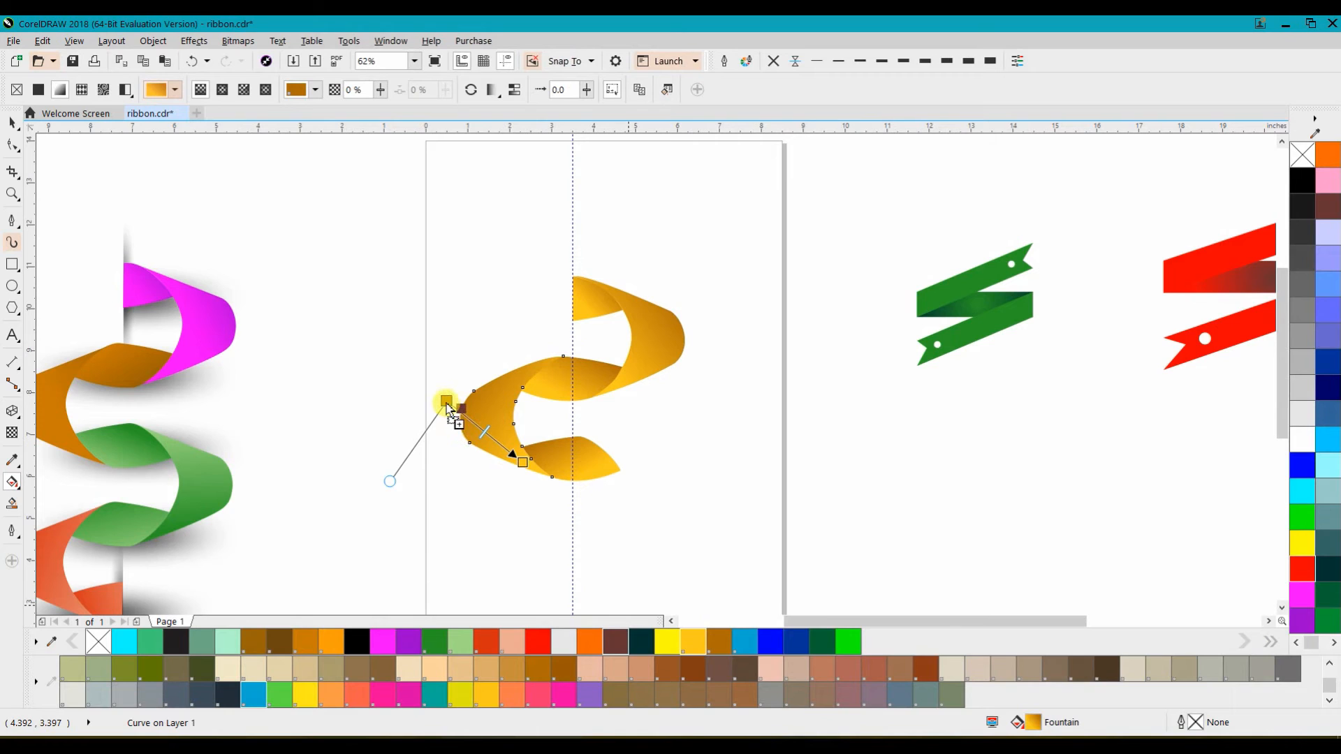
Recolour the mirrored ribbon's large curve with a gradient from black at the outer bend to red
left_click_drag(447, 405, 448, 402)
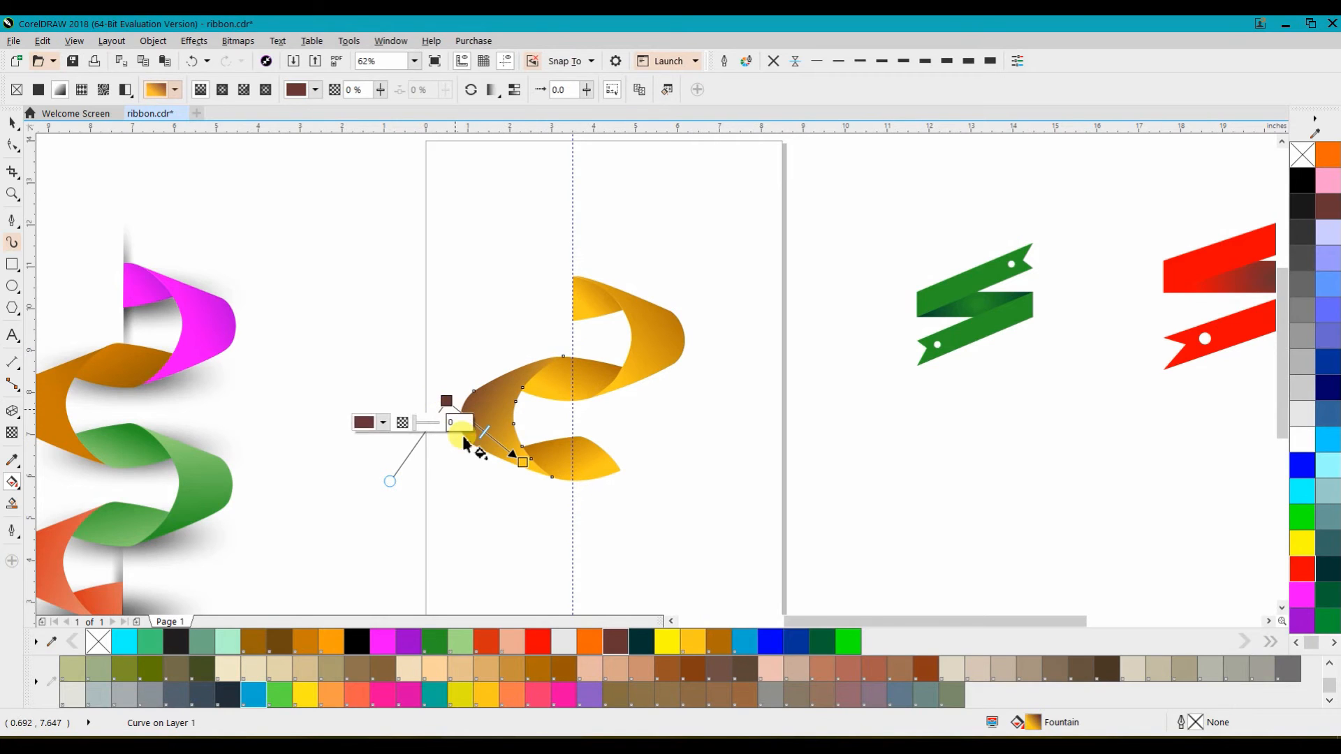
left_click(1302, 184)
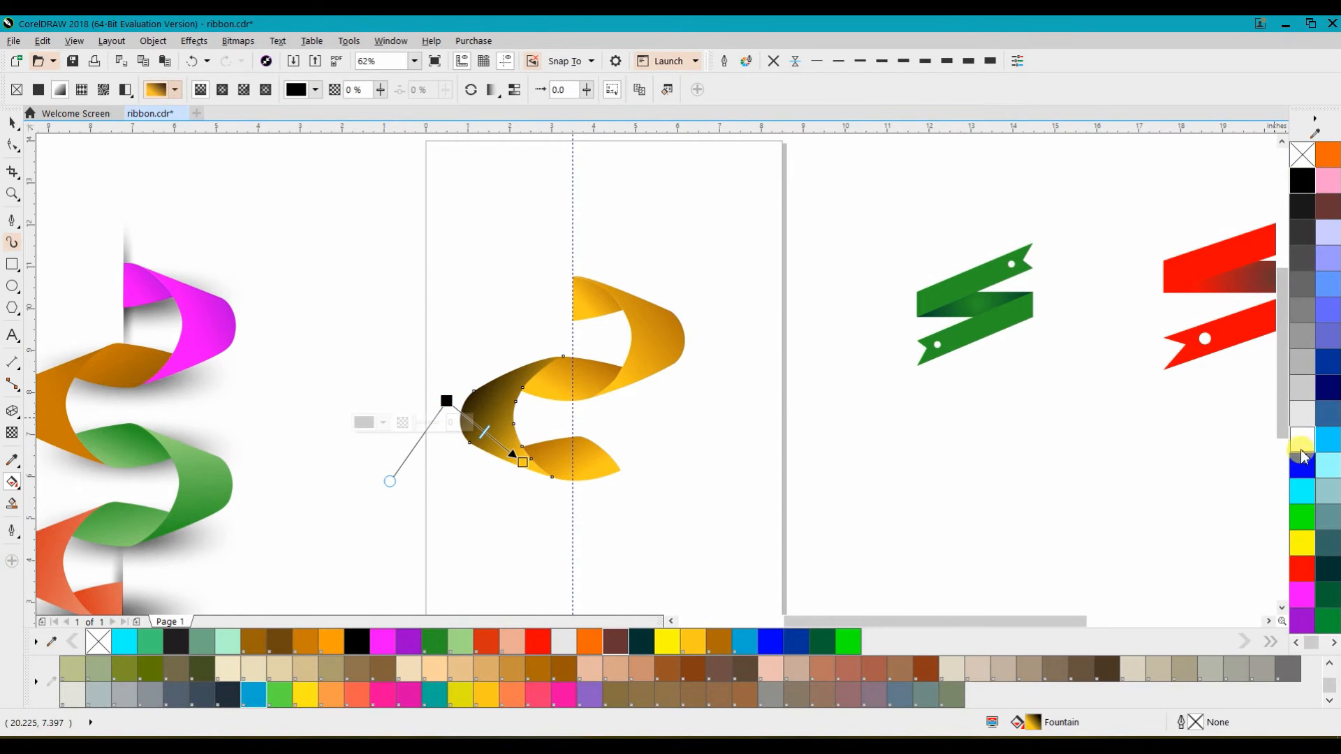
mouse_move(1303, 571)
left_mouse_down()
mouse_move(852, 475)
mouse_move(532, 478)
mouse_move(526, 462)
left_mouse_up()
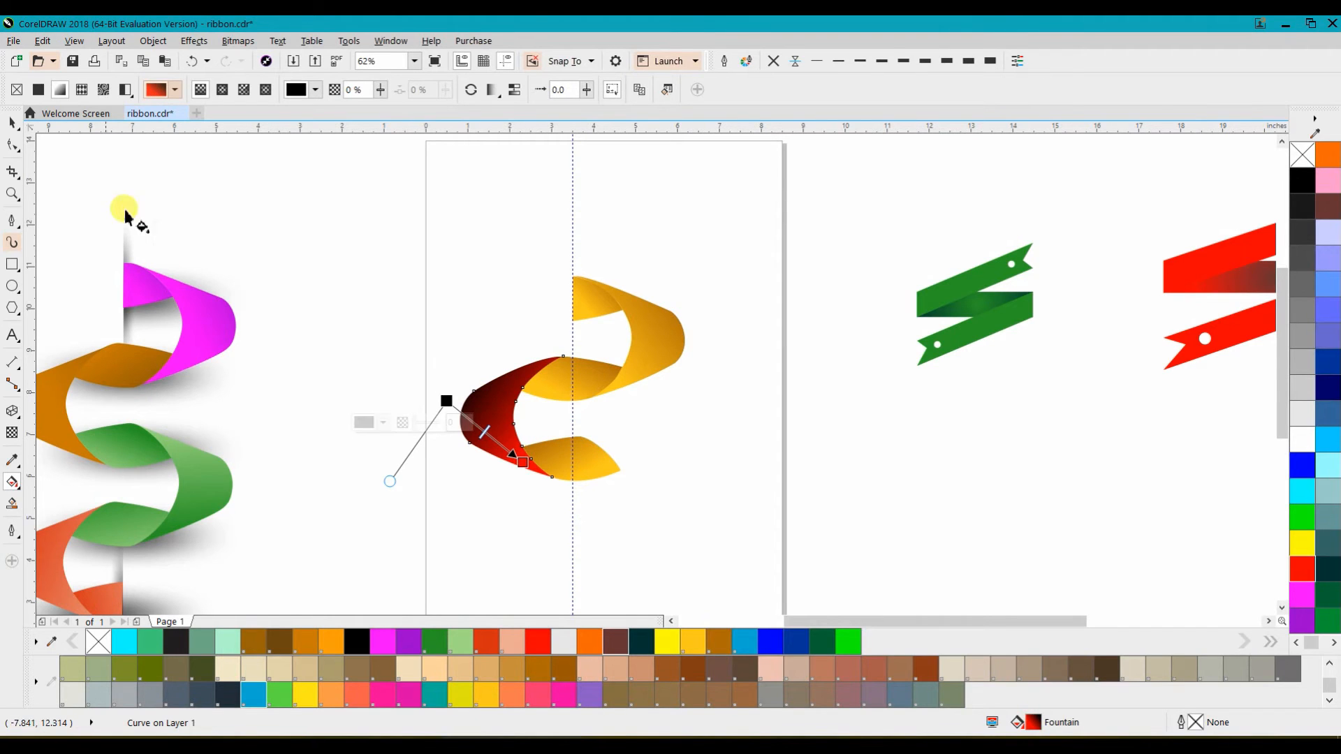
Copy the black-to-red gradient to the mirrored ribbon's lower leaf section and reverse its direction
left_click(11, 125)
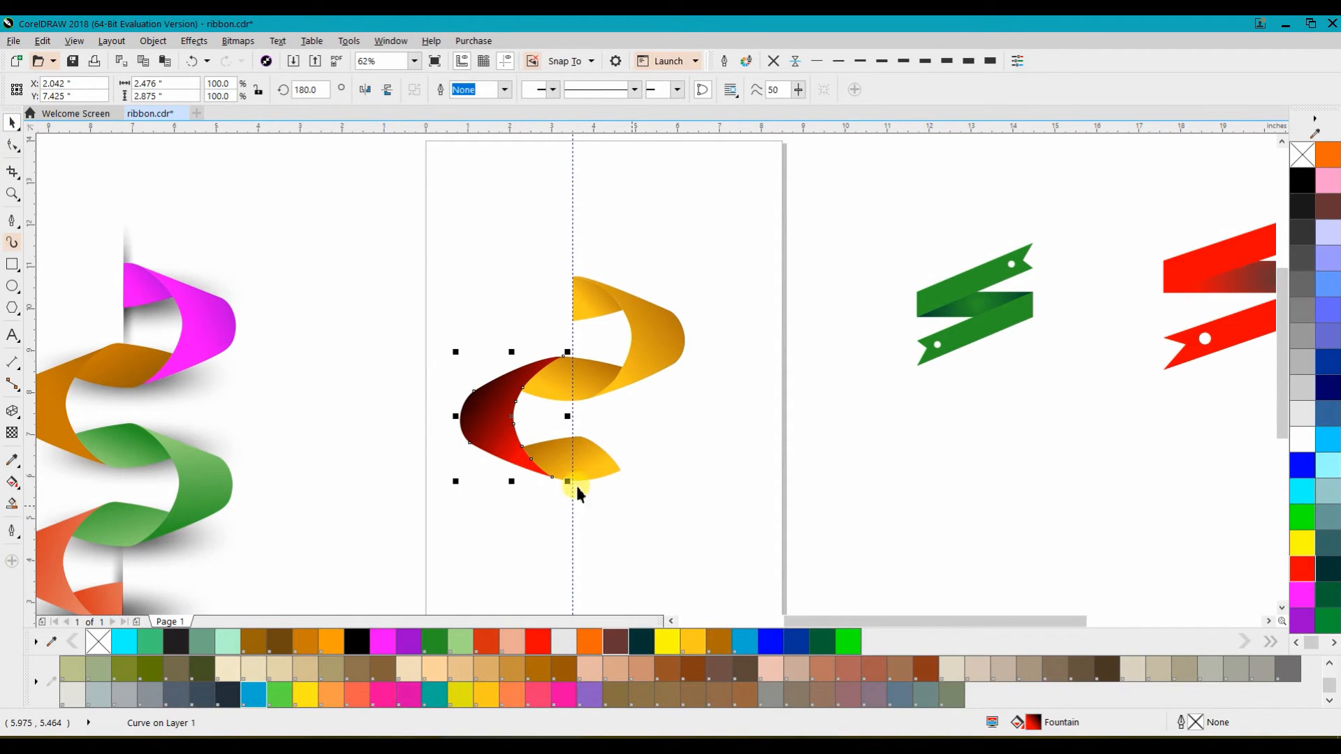
left_click_drag(1045, 729, 595, 465)
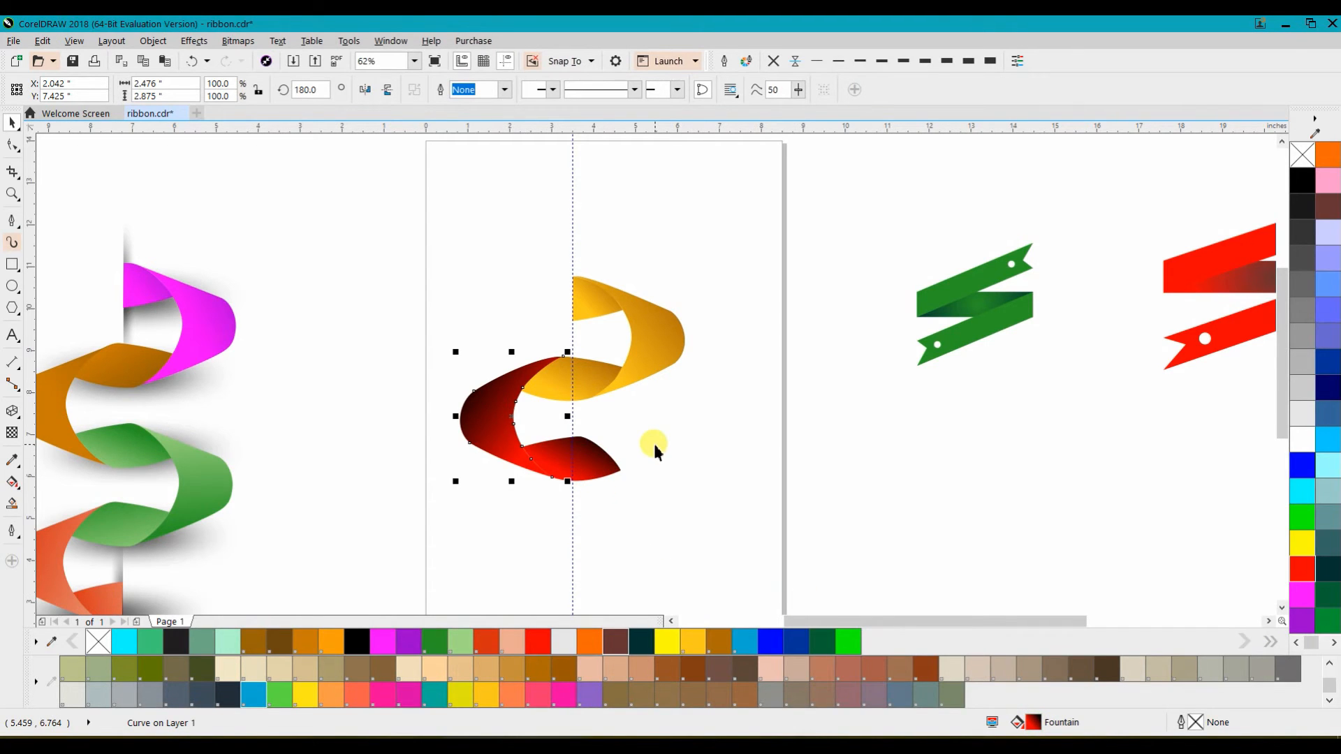
left_click(597, 469)
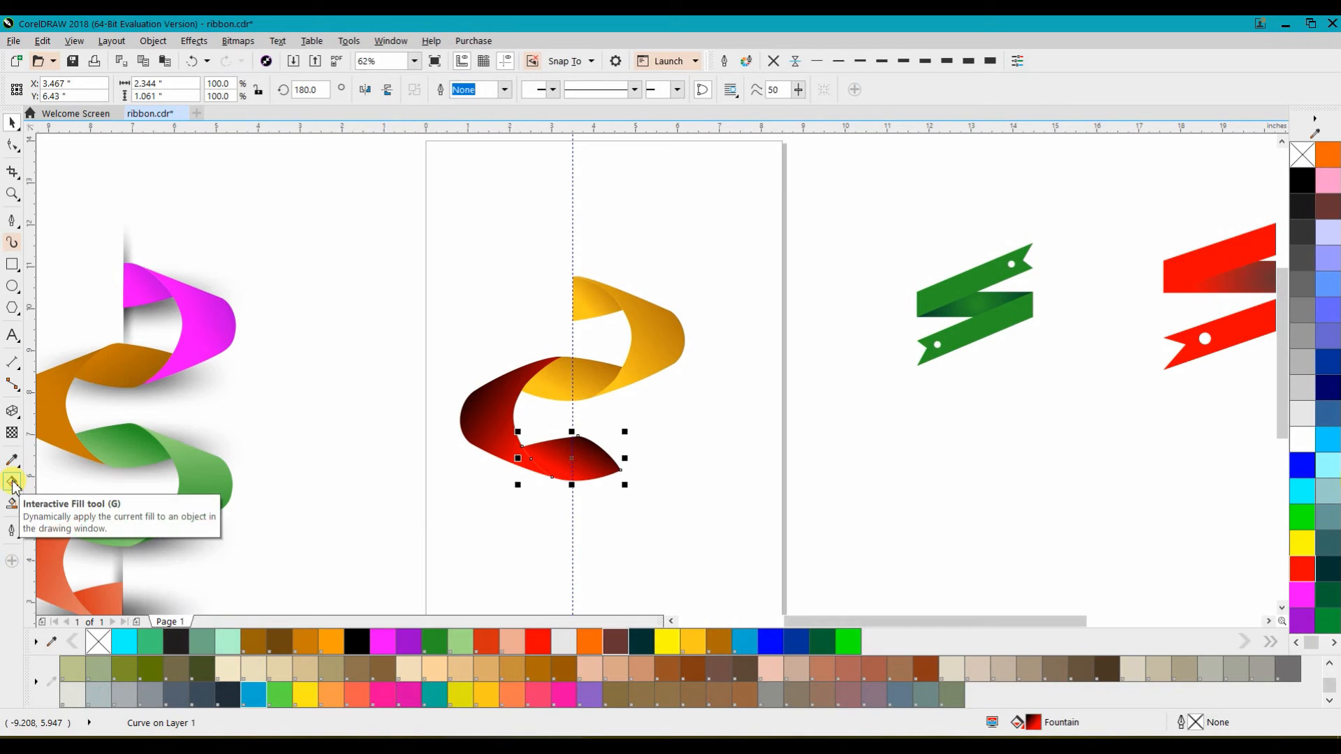
left_click(13, 483)
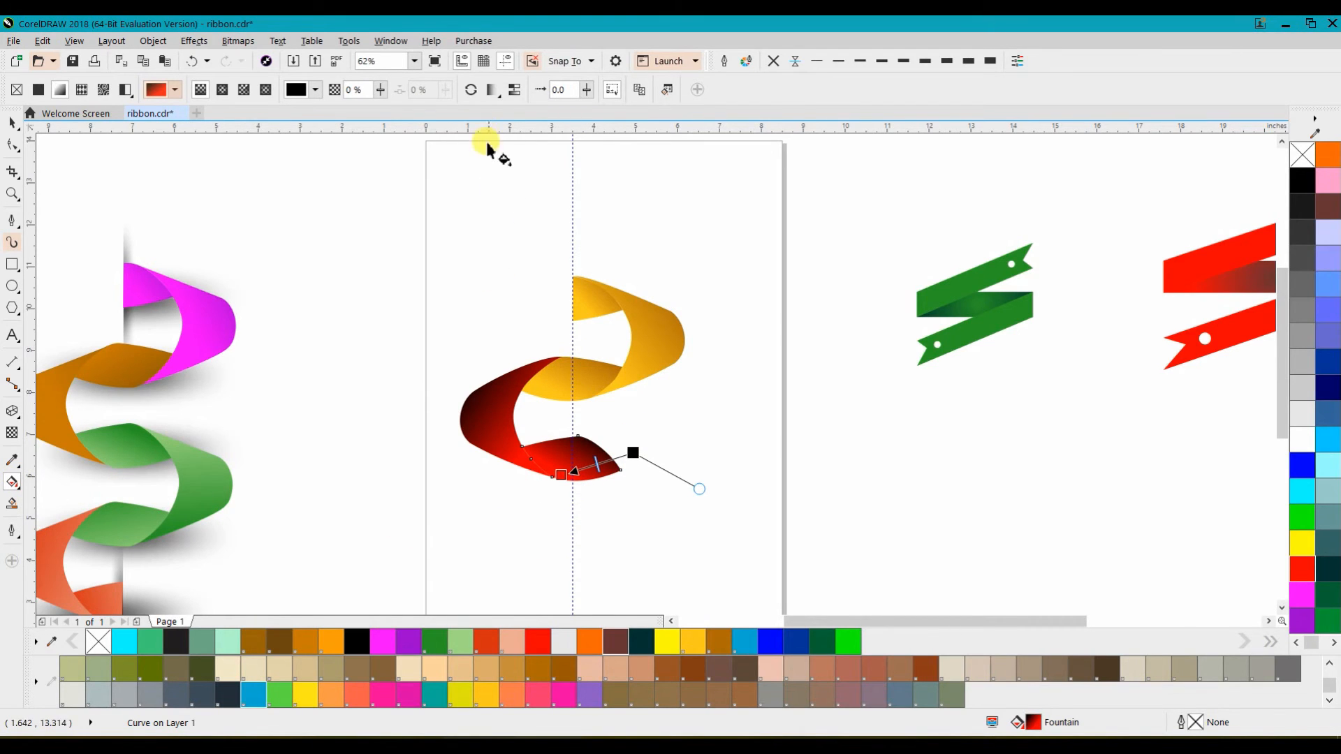
left_click(471, 91)
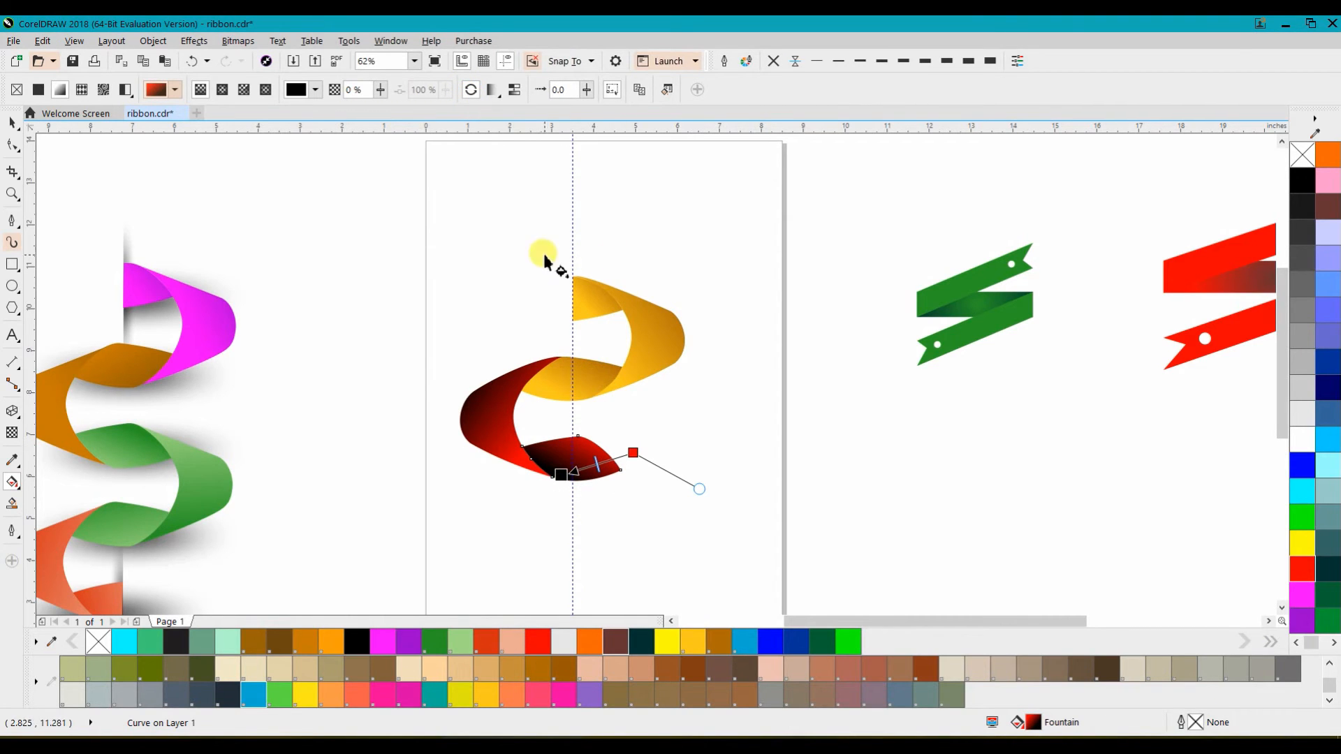
Reposition the leaf section's gradient diagonally, with red at its free end and black towards the large red curve
mouse_move(537, 497)
left_mouse_down()
mouse_move(643, 418)
mouse_move(584, 483)
mouse_move(541, 488)
left_mouse_up()
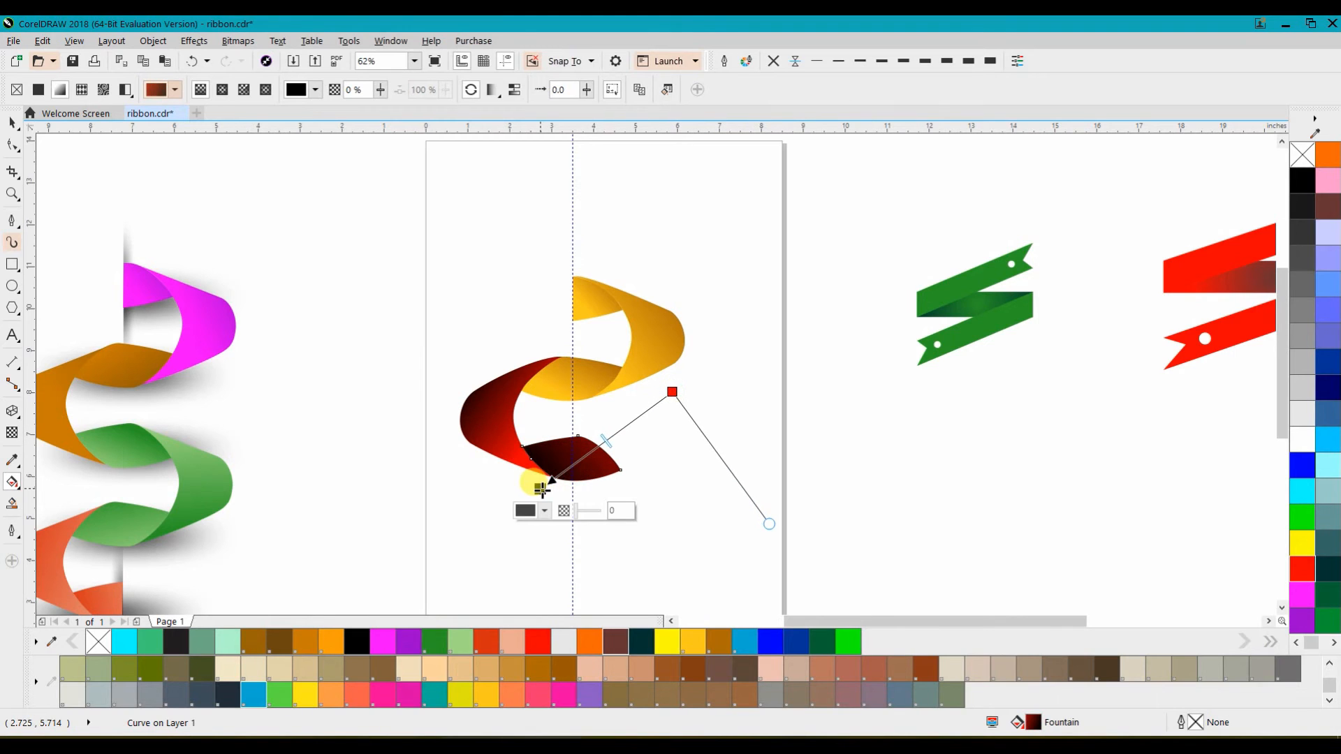
left_click_drag(672, 392, 612, 440)
scroll(533, 478, "up", 2)
left_click_drag(562, 500, 505, 538)
key("space")
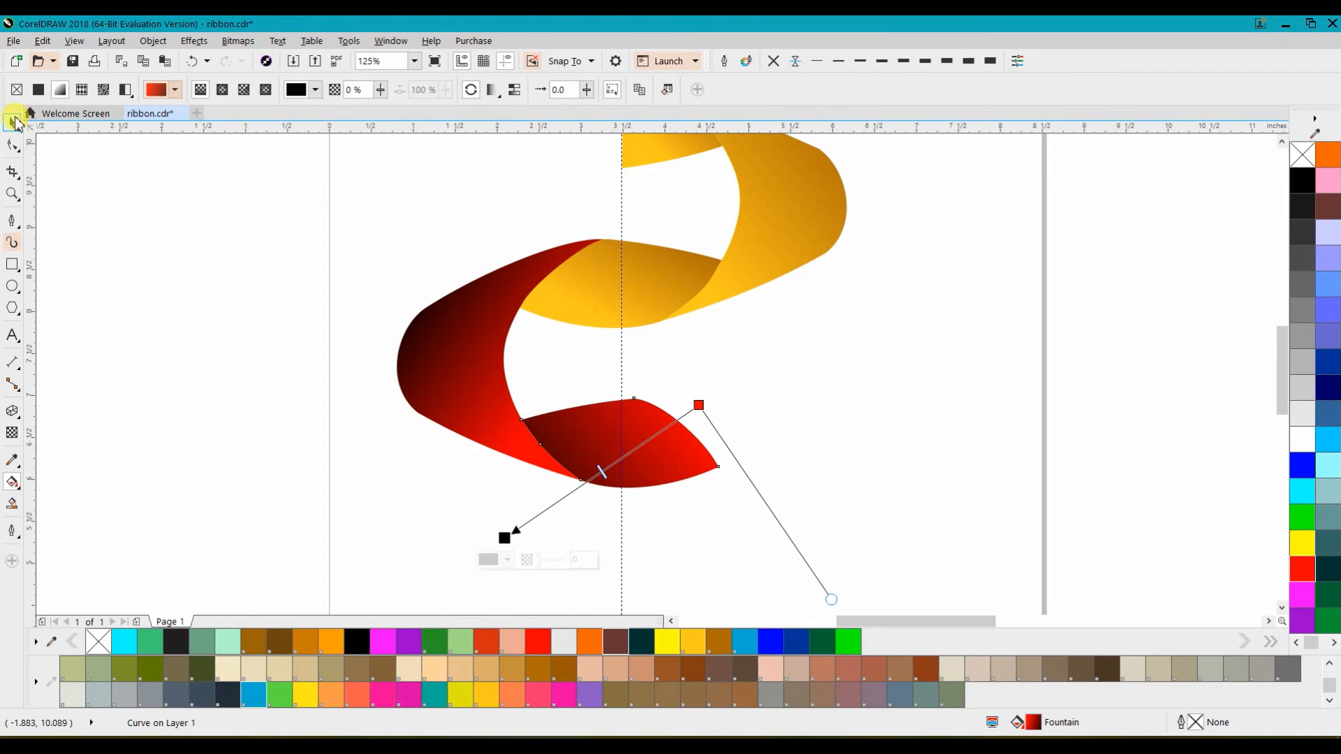
Duplicate the red curve and leaf section, mirror the copy horizontally, and place it below to continue the spiral
scroll(251, 263, "down", 1)
left_click_drag(672, 544, 544, 497)
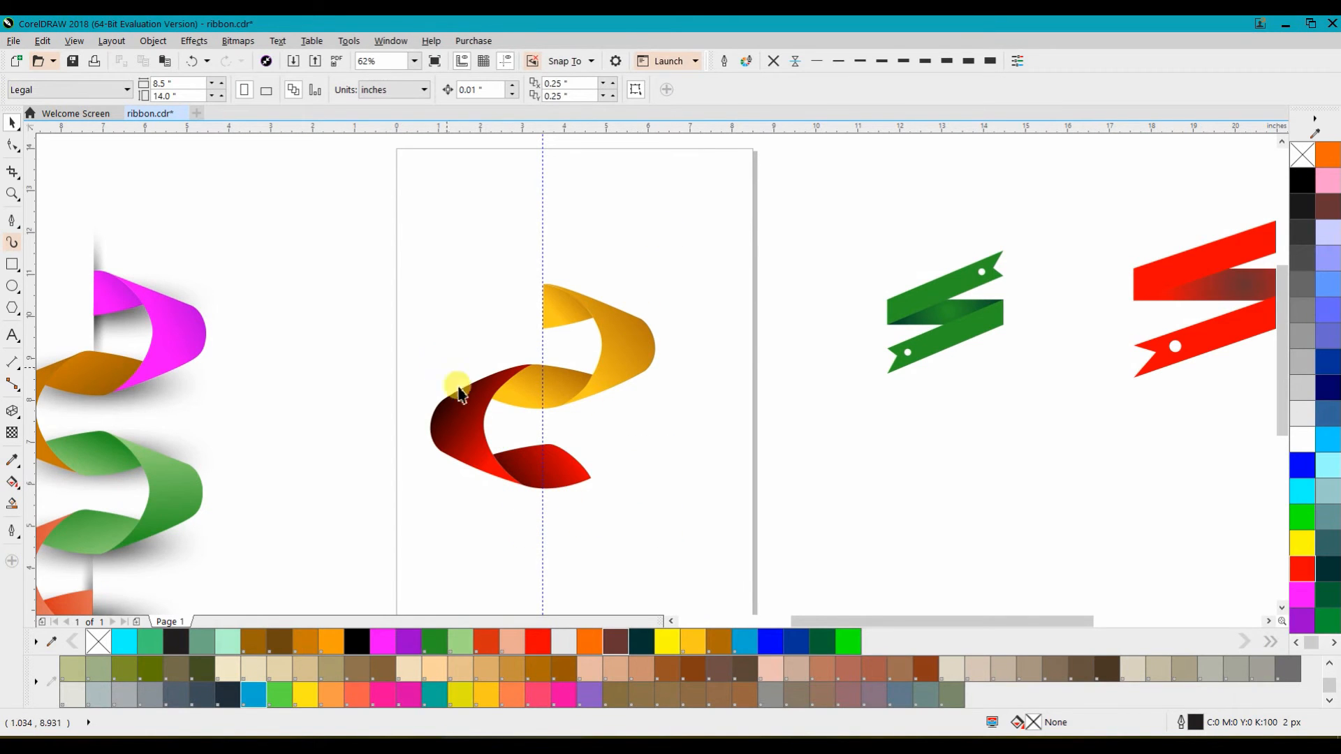
left_click(513, 455)
left_click(568, 470, "shift")
left_click_drag(482, 422, 698, 484)
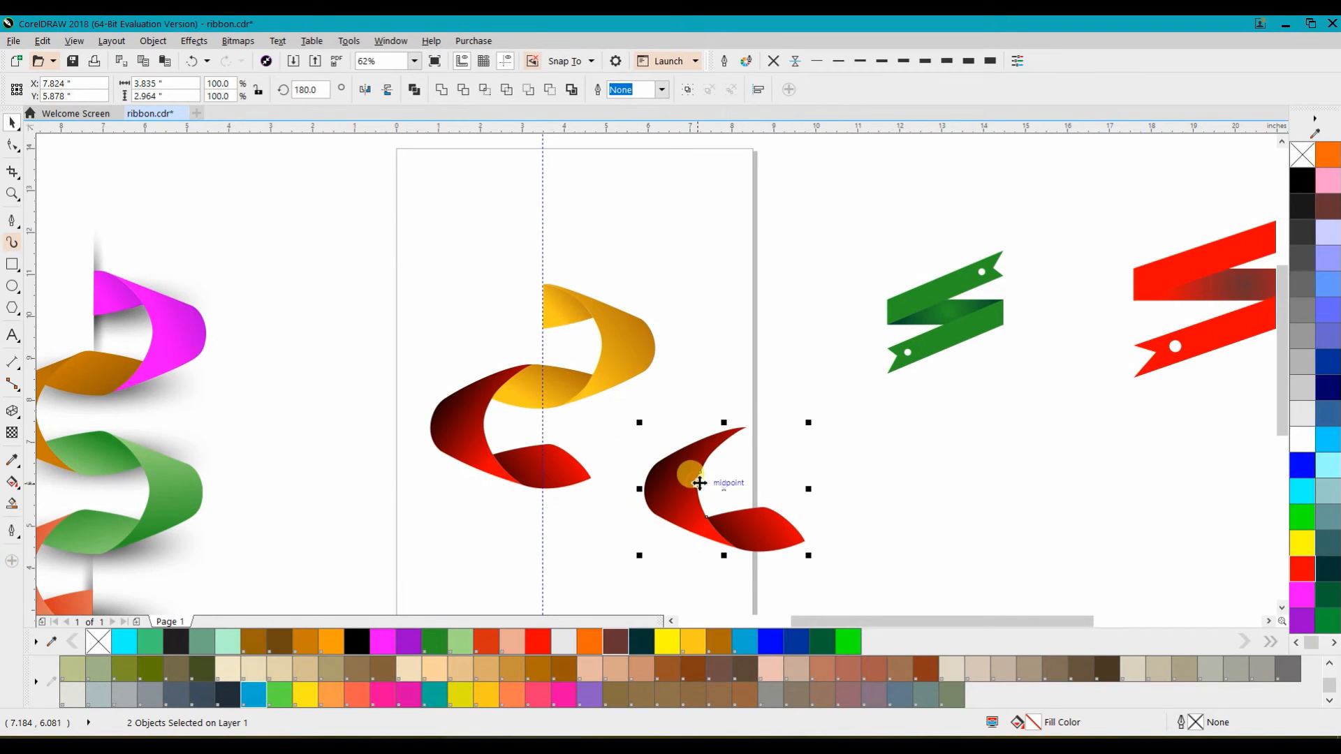
left_click(364, 91)
left_click_drag(708, 434, 546, 450)
scroll(588, 417, "up", 2)
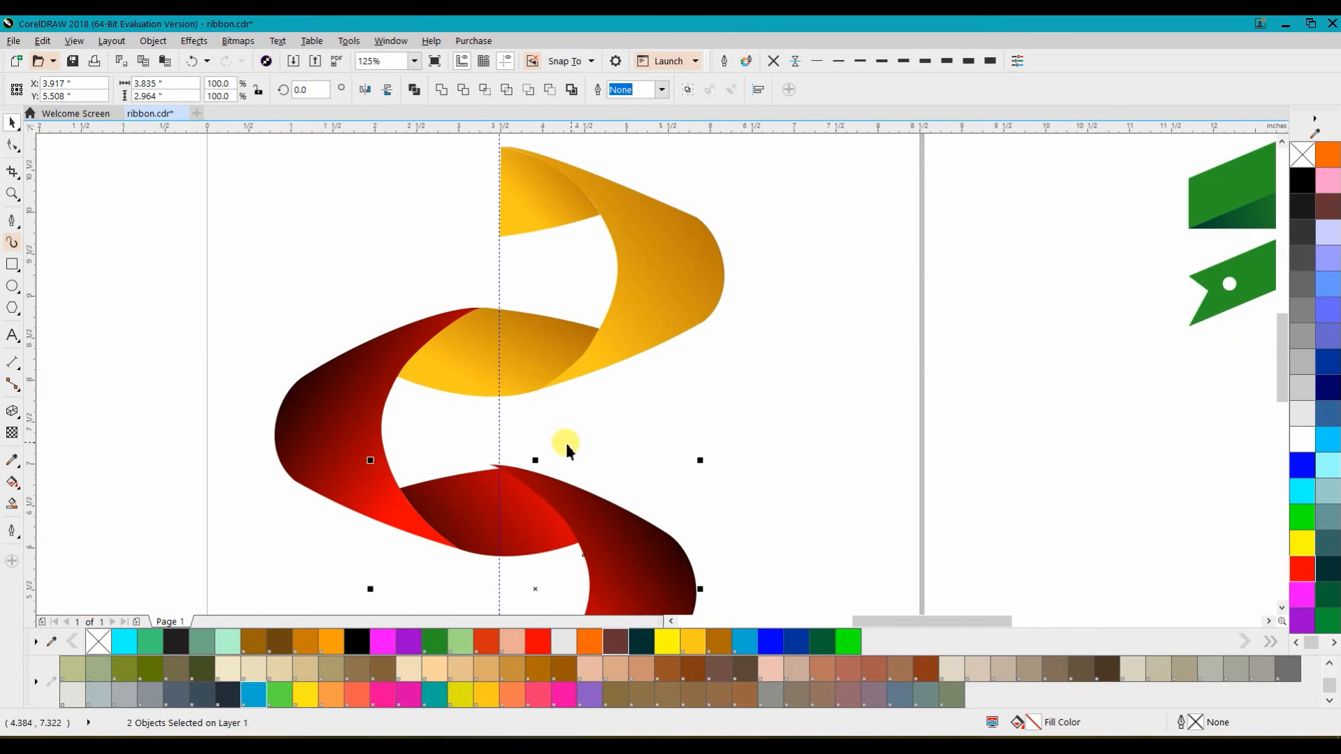
Shift the mirrored red curve and leaf section so they line up with the end of the ribbon above
left_click_drag(462, 488, 487, 503)
scroll(523, 396, "down", 3)
scroll(638, 488, "down", 3)
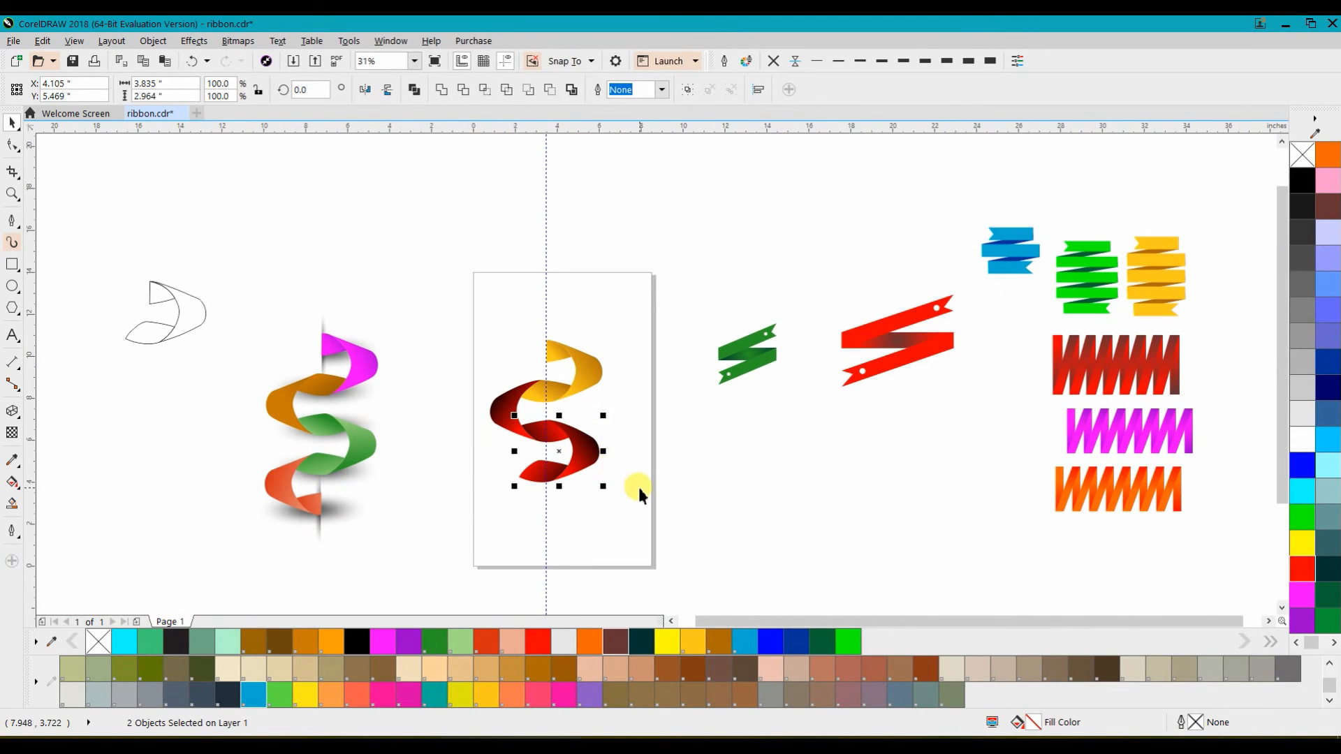
left_click(638, 490)
Duplicate the lowest large red curve and leaf section below the ribbon, mirrored both vertically and horizontally
scroll(550, 461, "up", 2)
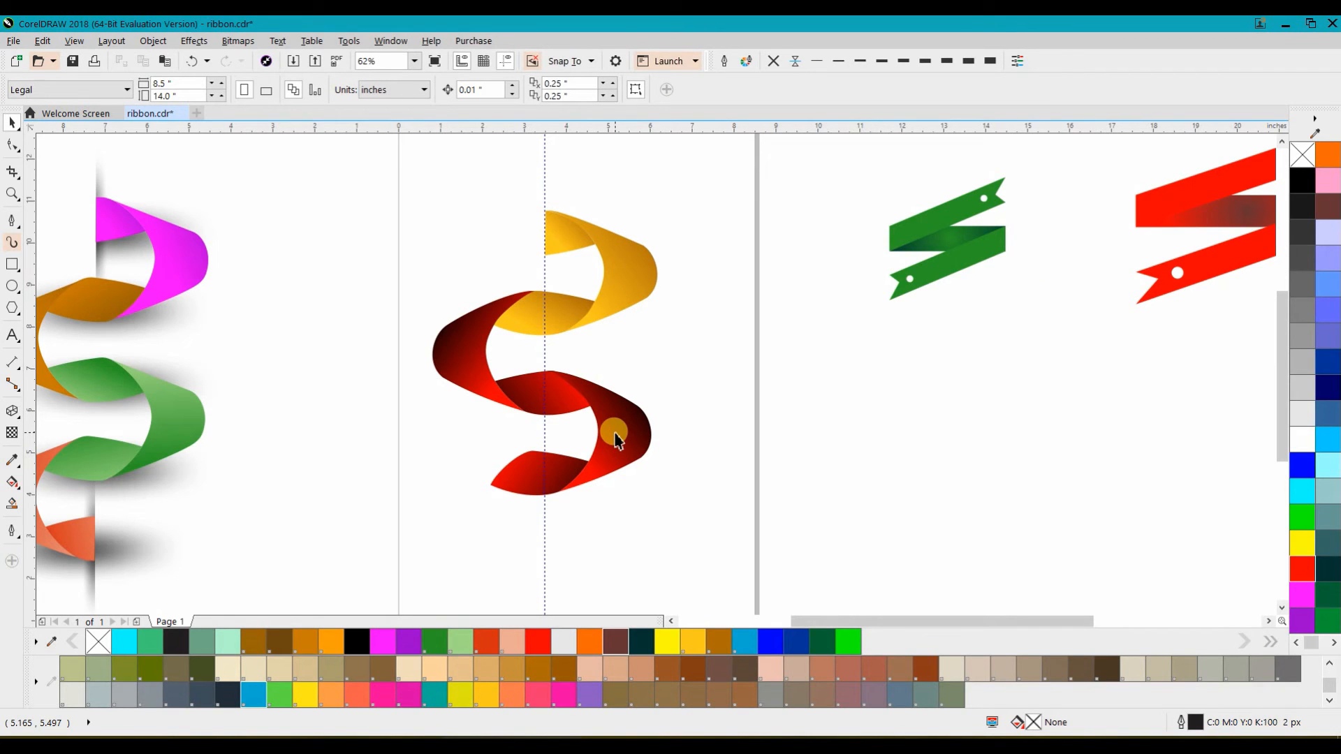
left_click(629, 453)
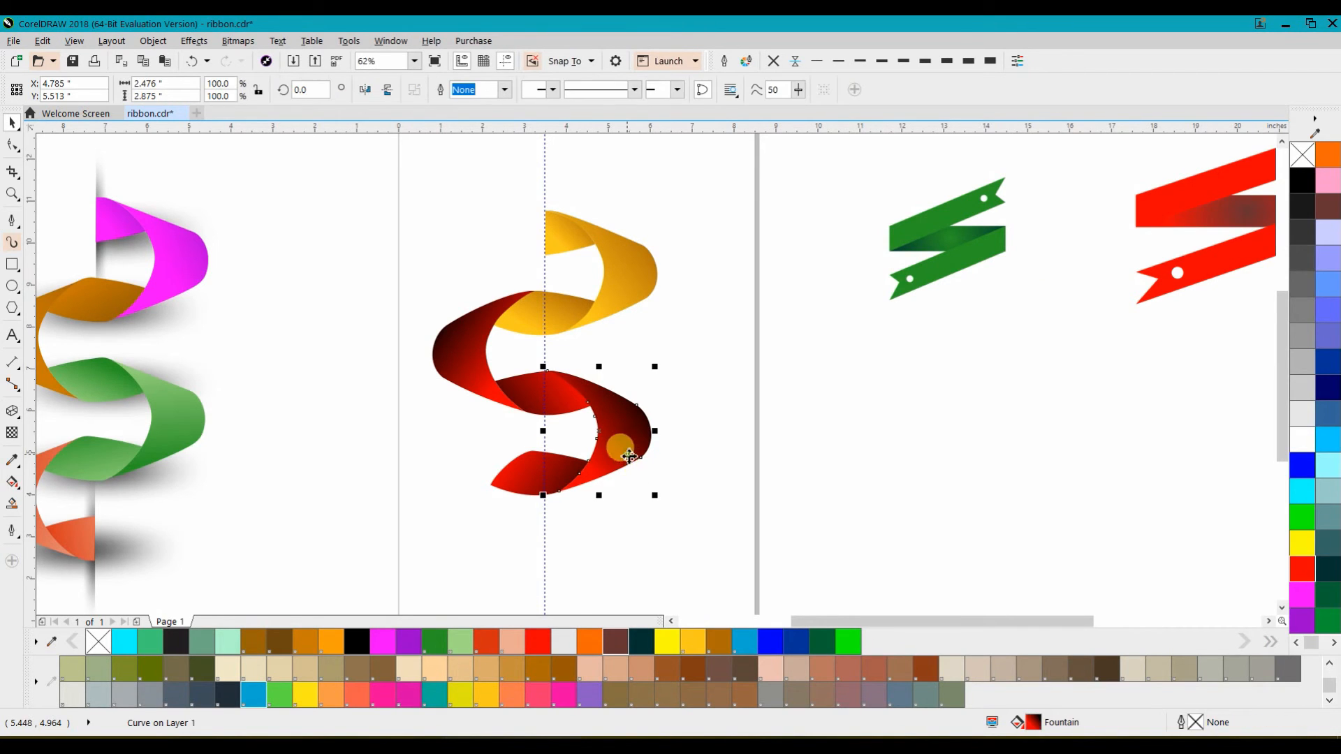
left_click(521, 474, "shift")
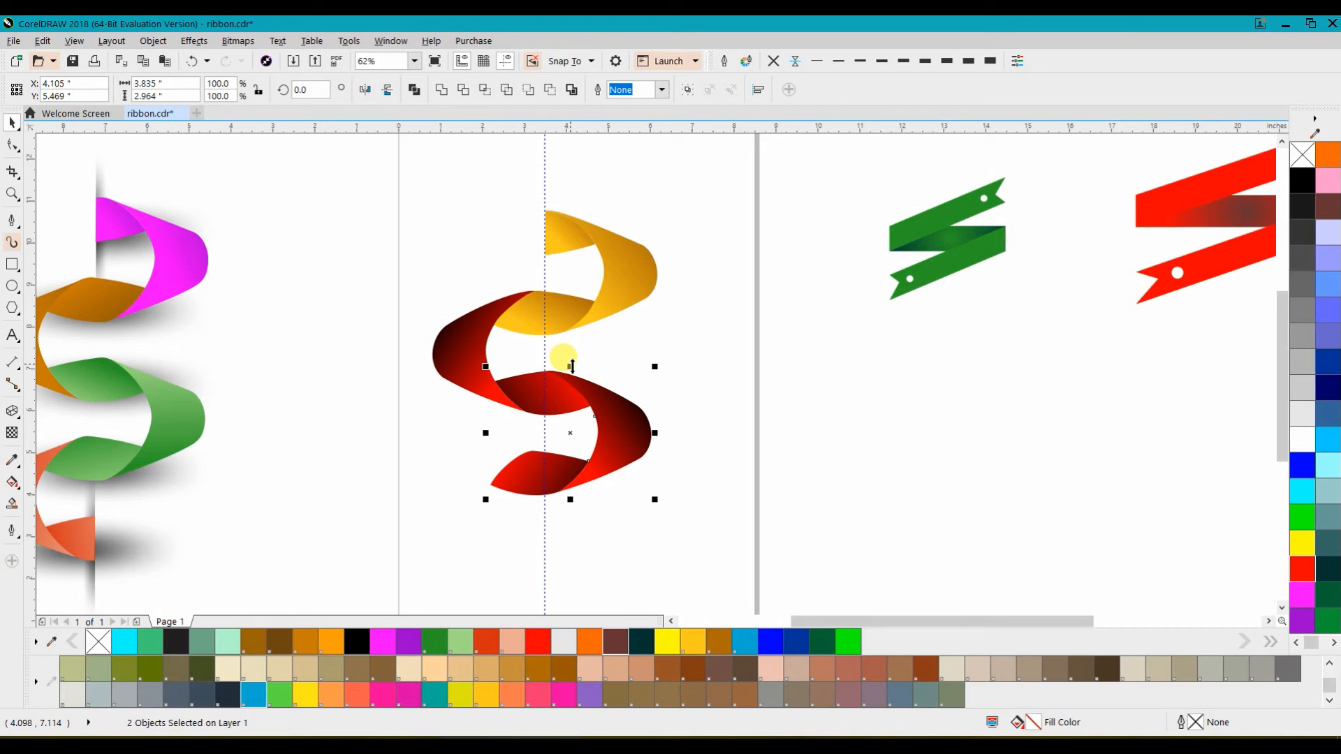
left_click_drag(571, 365, 556, 560)
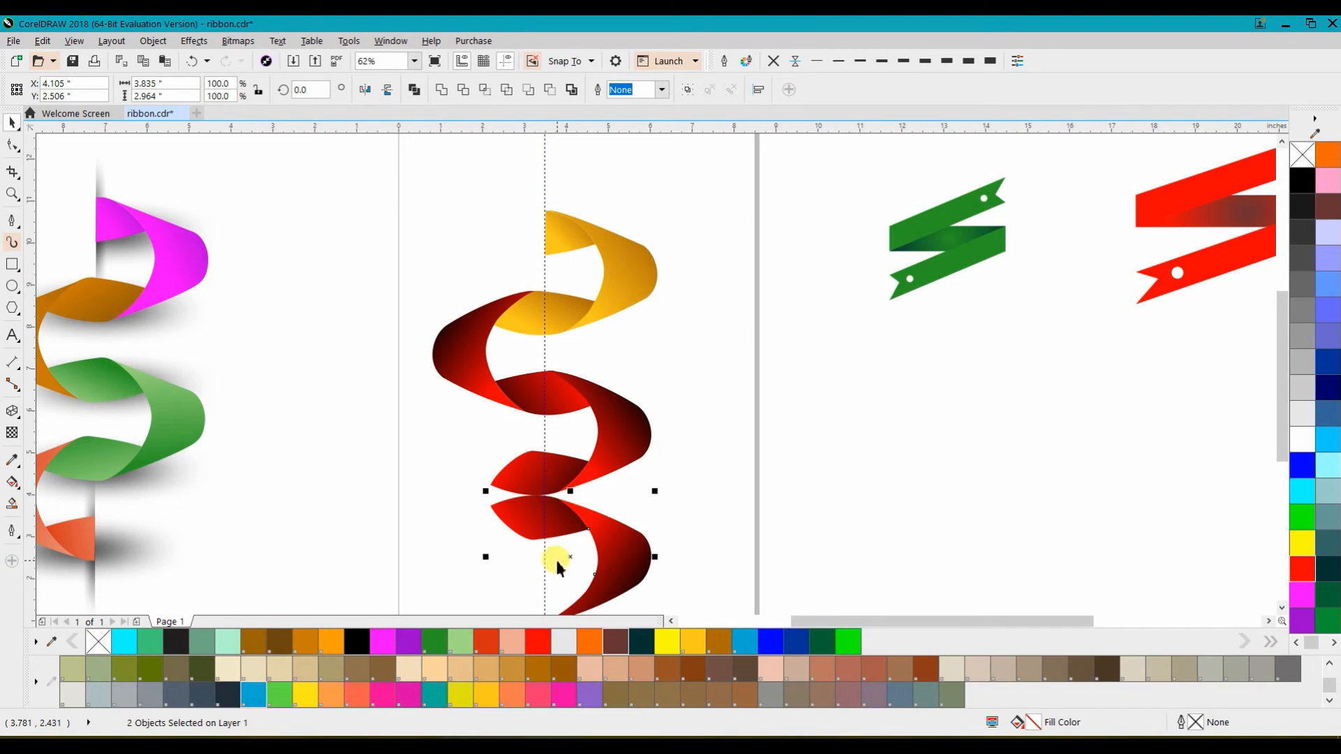
left_click(365, 90)
Delete the leaf section of the new copy, keeping only its large curve
left_click(678, 528)
left_click(619, 525)
key("Delete")
Move the remaining large curve up to join the ribbon's lowest leaf section and mirror it vertically
scroll(648, 476, "down", 2)
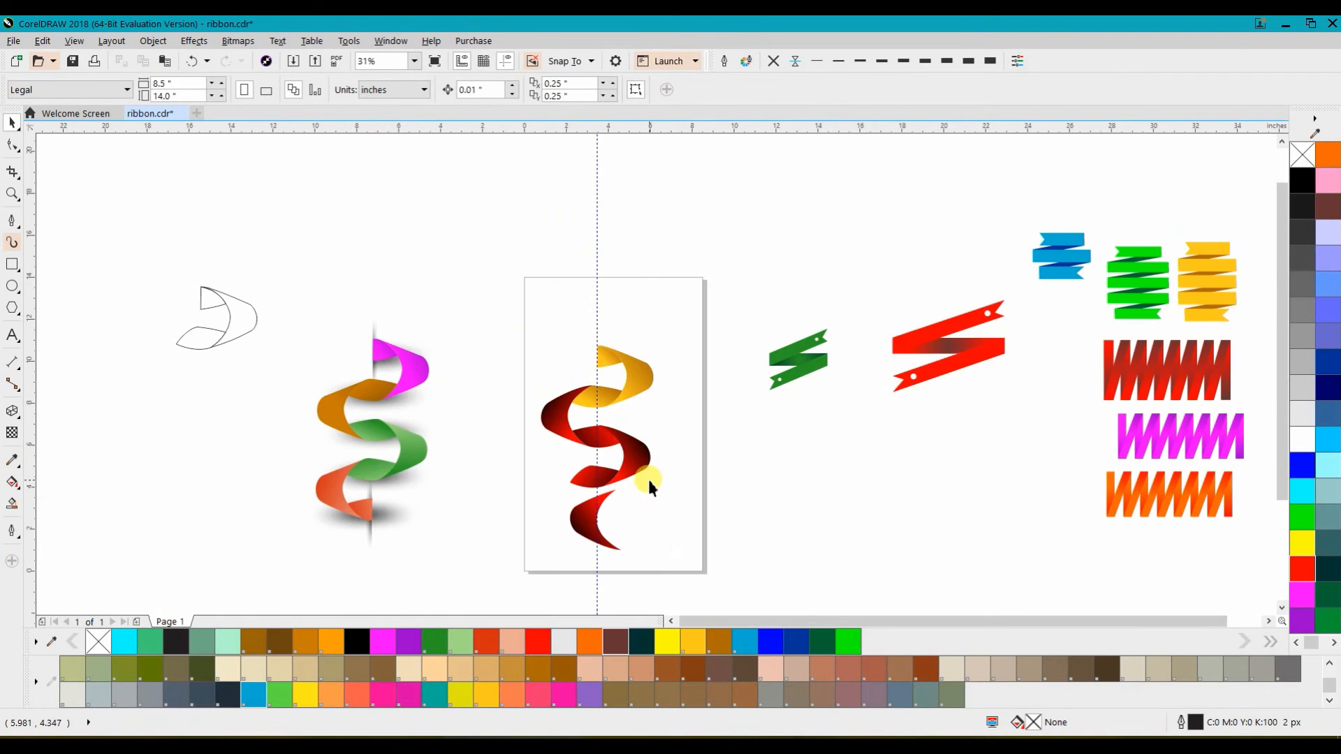
left_click_drag(648, 559, 580, 514)
left_click(580, 516)
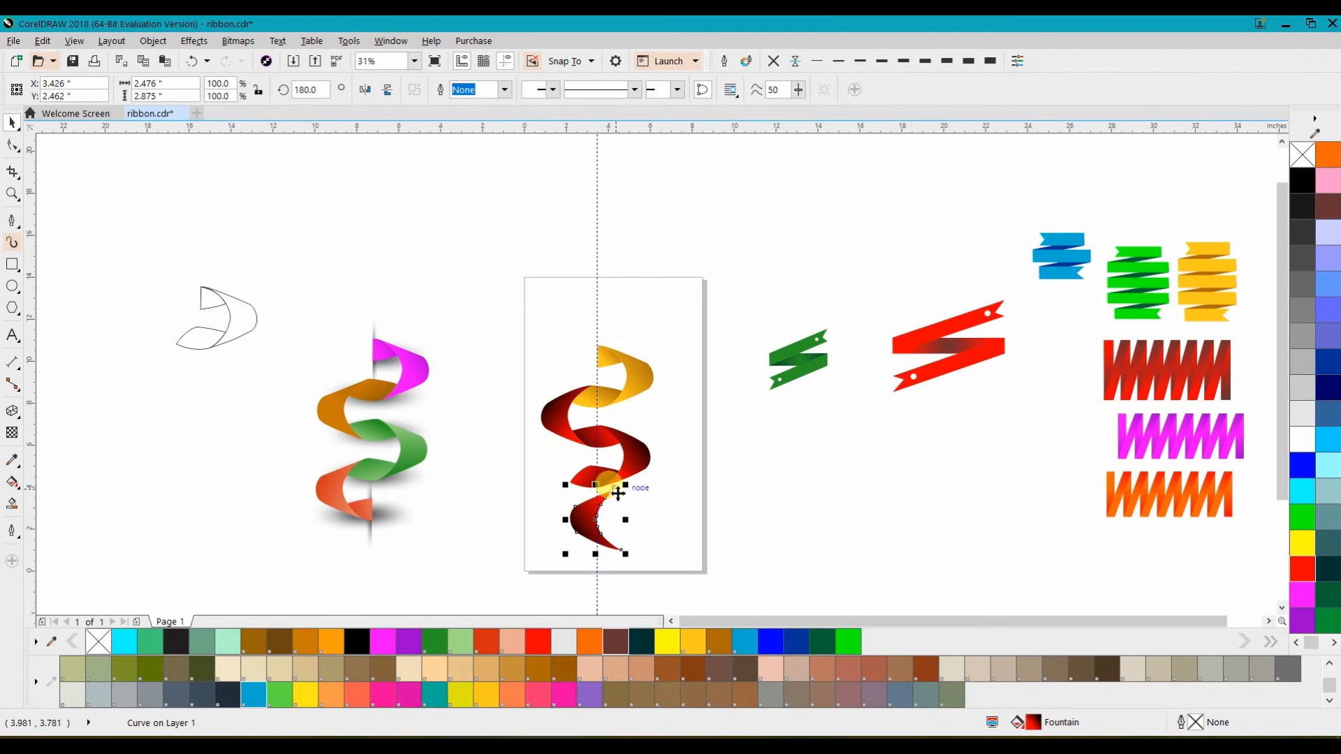
left_click_drag(618, 490, 595, 470)
scroll(587, 482, "up", 6)
left_click_drag(590, 419, 588, 403)
scroll(608, 409, "down", 2)
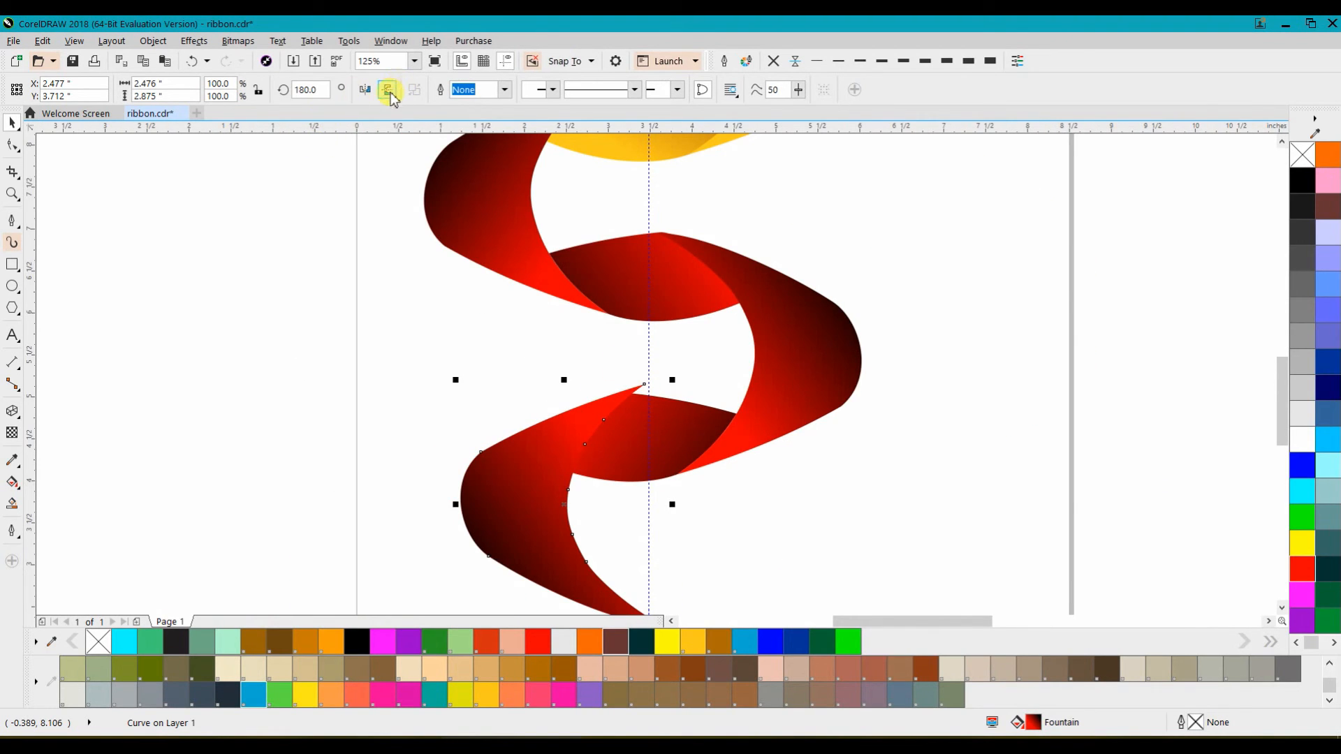
left_click(387, 90)
Bow out the lowest curve's upper edge and move its tip node onto the leaf section's corner at the guideline
left_click(12, 145)
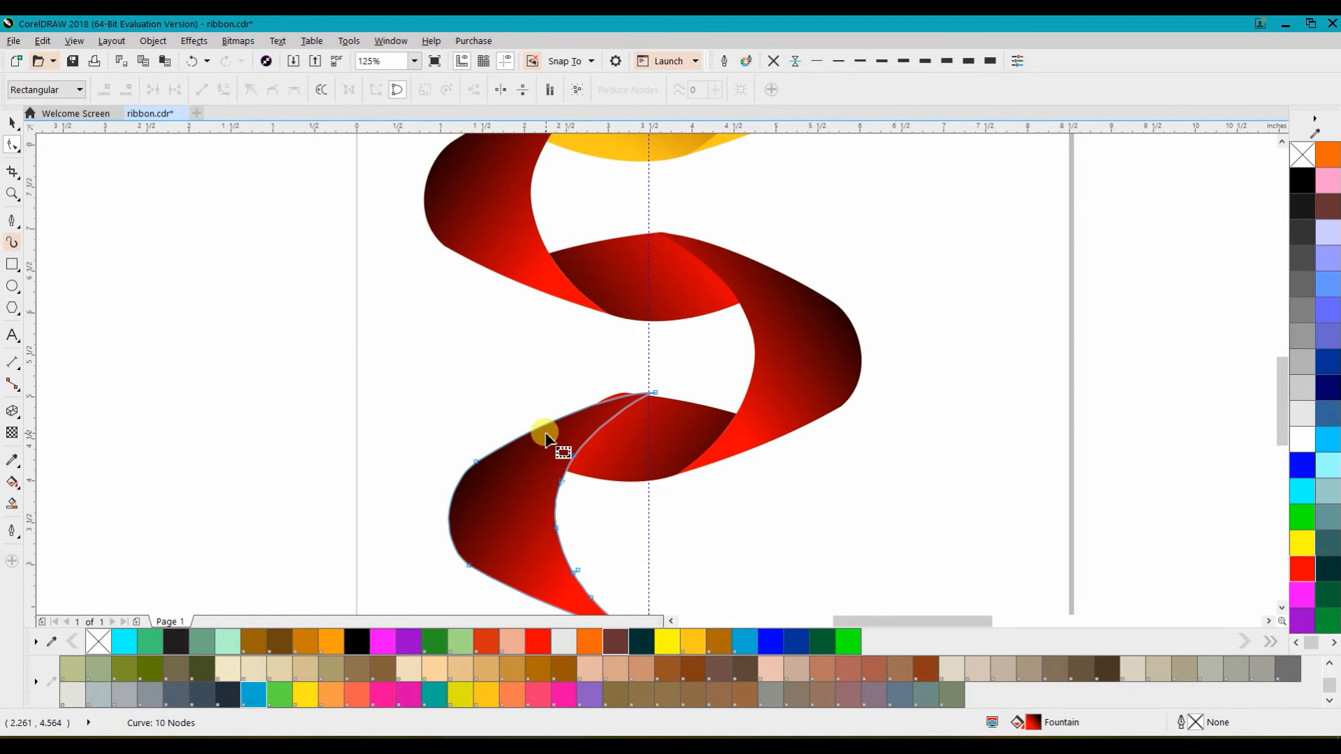
left_click_drag(542, 425, 542, 417)
scroll(676, 394, "up", 4)
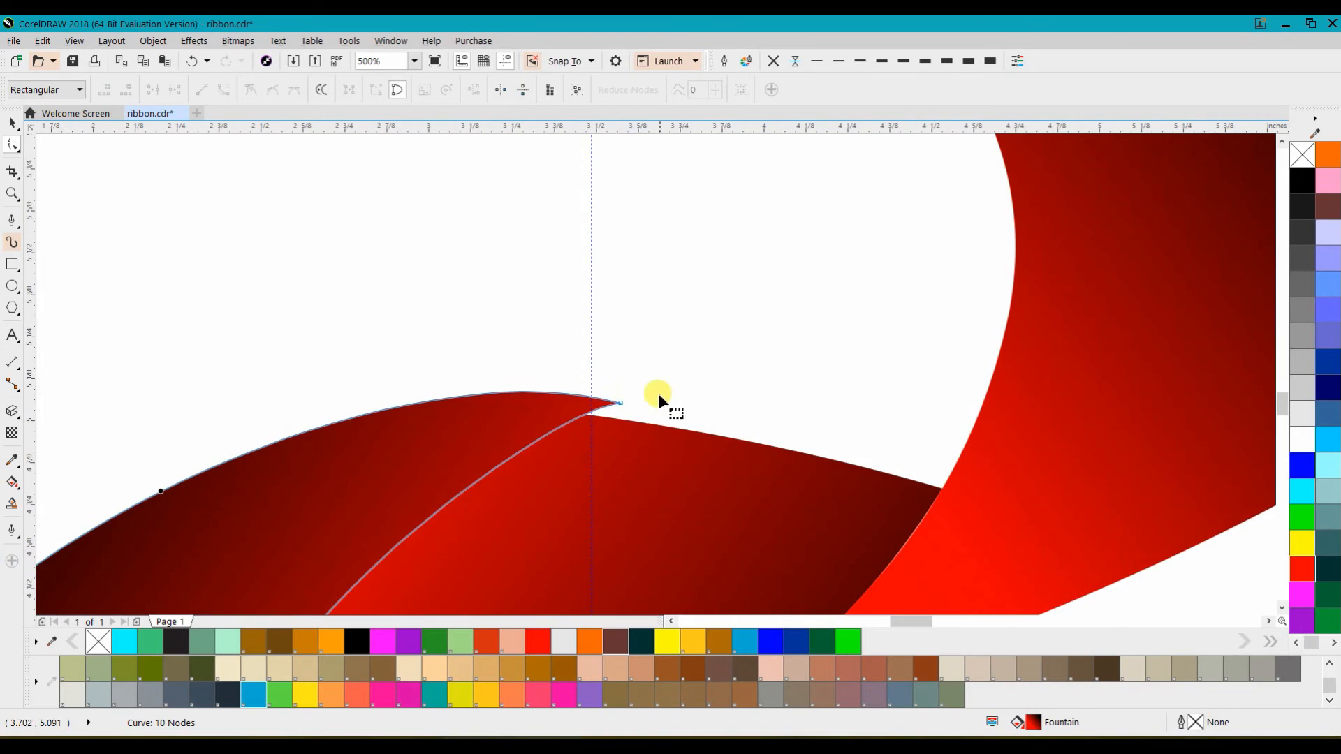
left_click_drag(618, 403, 591, 415)
scroll(631, 436, "down", 1)
scroll(632, 437, "down", 2)
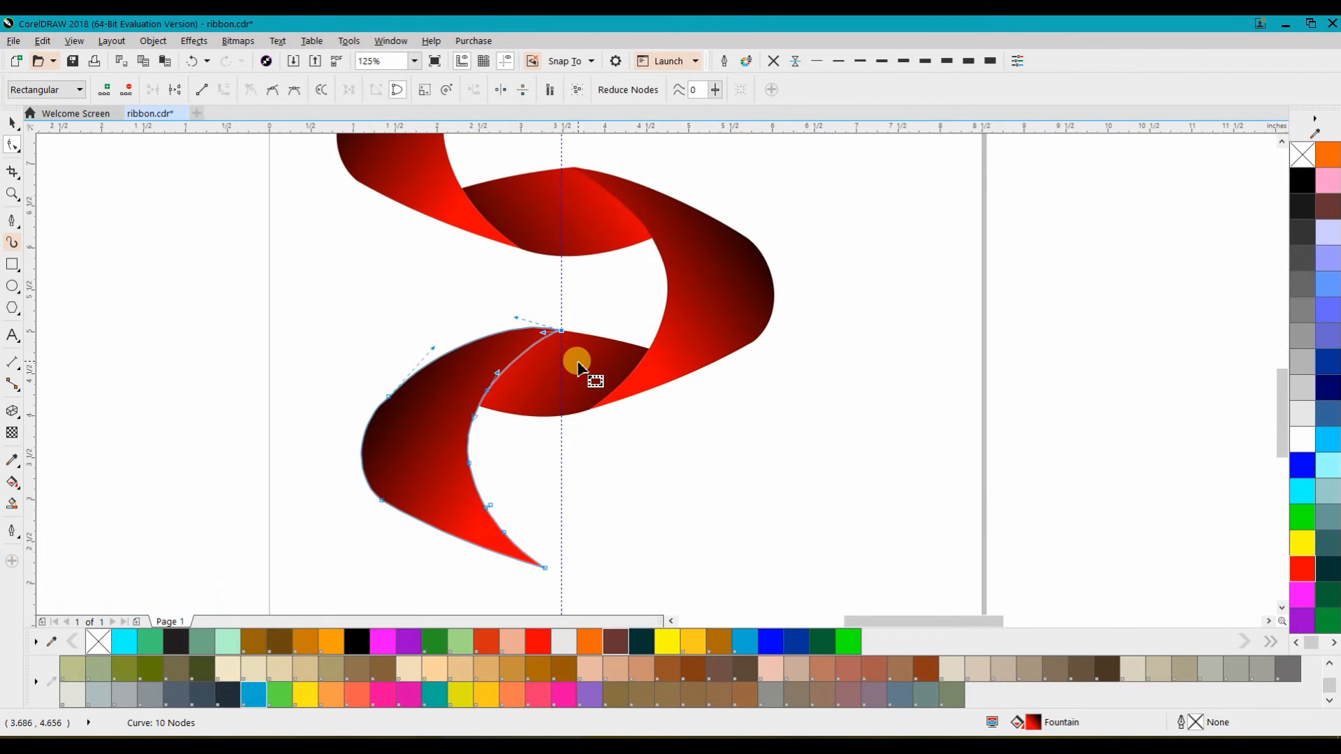
left_click_drag(434, 533, 434, 534)
left_click(6, 121)
left_click(215, 264)
Place a 180°-rotated copy of the yellow end section behind the lowest curve's tip, with its straight edge on the guideline
scroll(608, 386, "down", 2)
left_click_drag(601, 421, 509, 459)
scroll(509, 460, "up", 2)
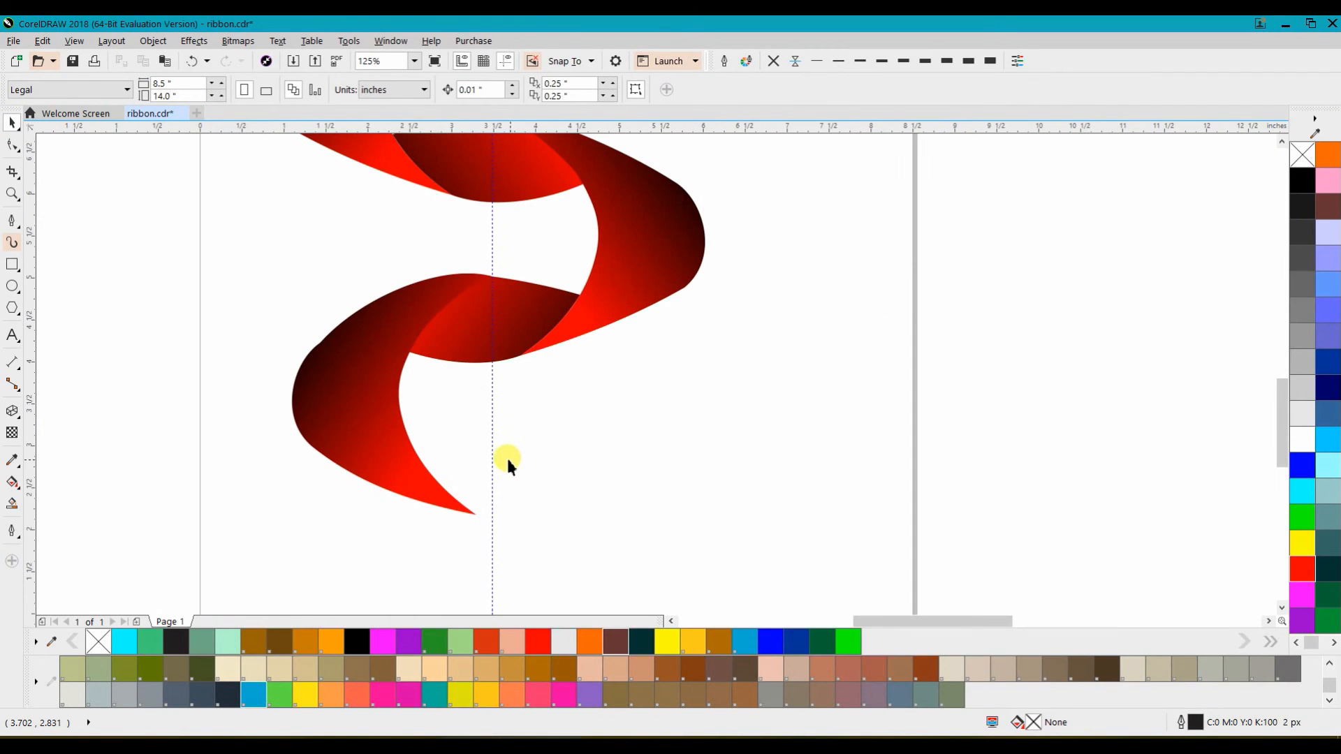
left_click(462, 315)
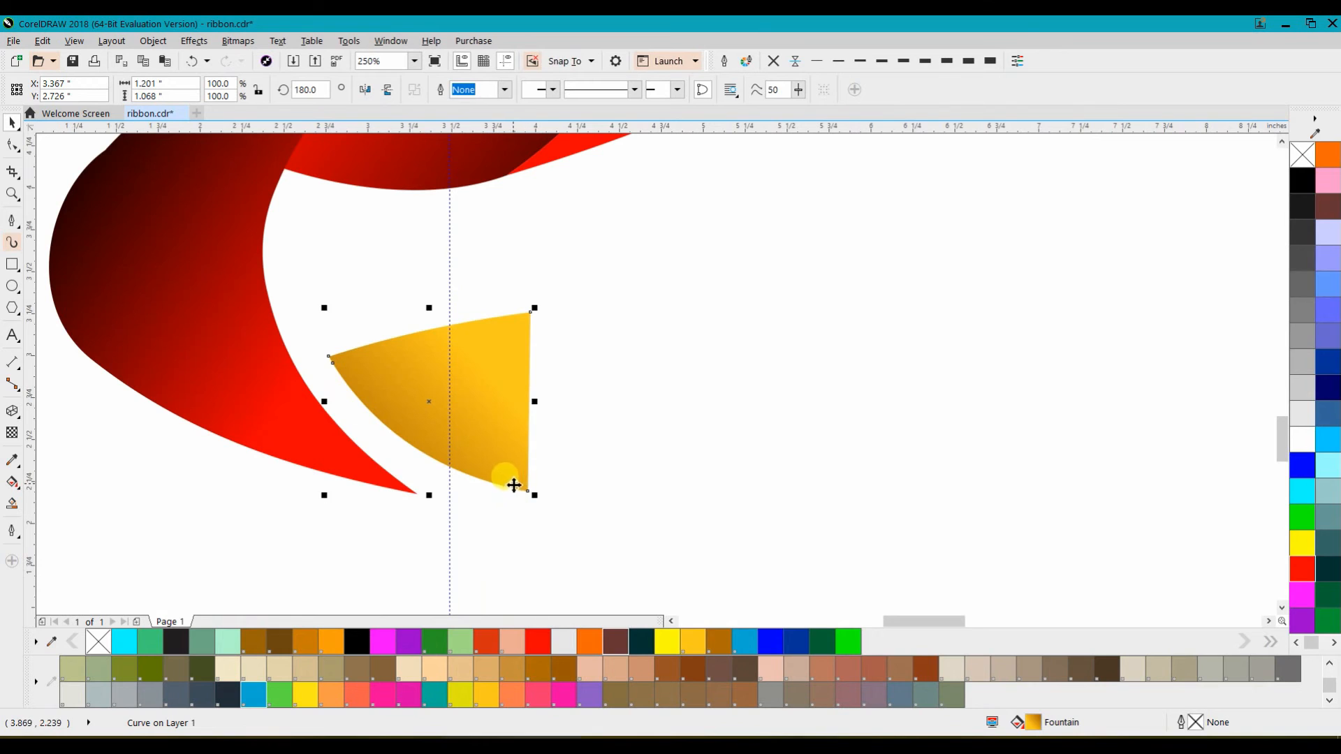
left_click_drag(514, 484, 435, 500)
key("shift+Page_Down")
scroll(511, 505, "down", 2)
left_click(618, 456)
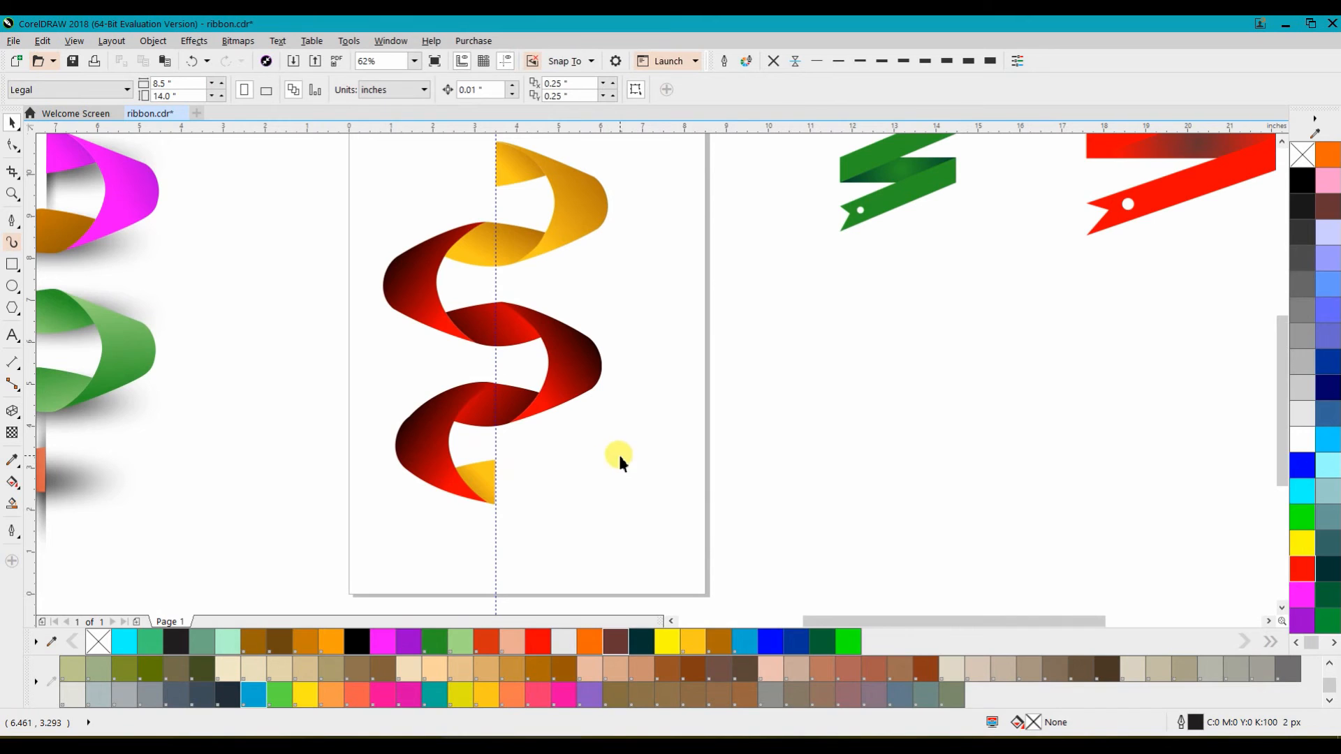
Recolour the second right-hand curve and its leaf section with a gradient from dark green to bright green
left_click(577, 347)
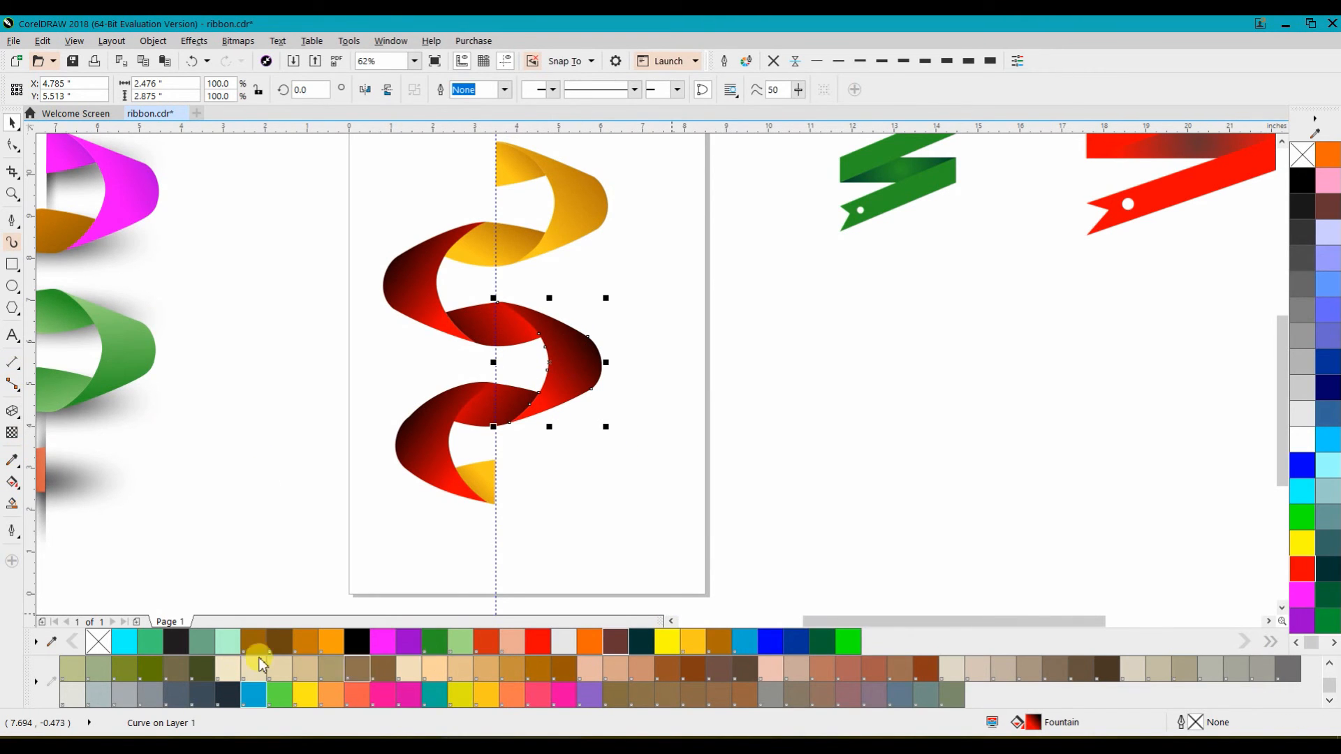
left_click(12, 482)
left_click(614, 346)
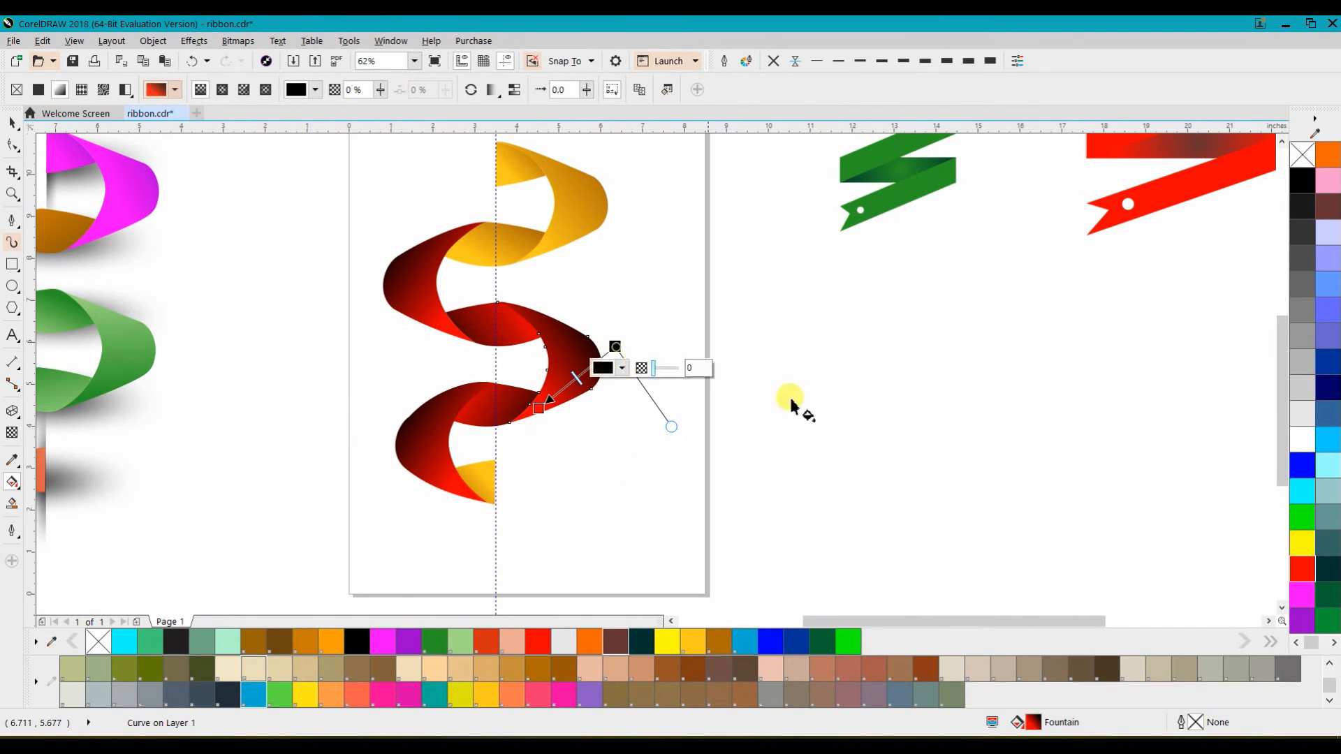
left_click(1326, 568)
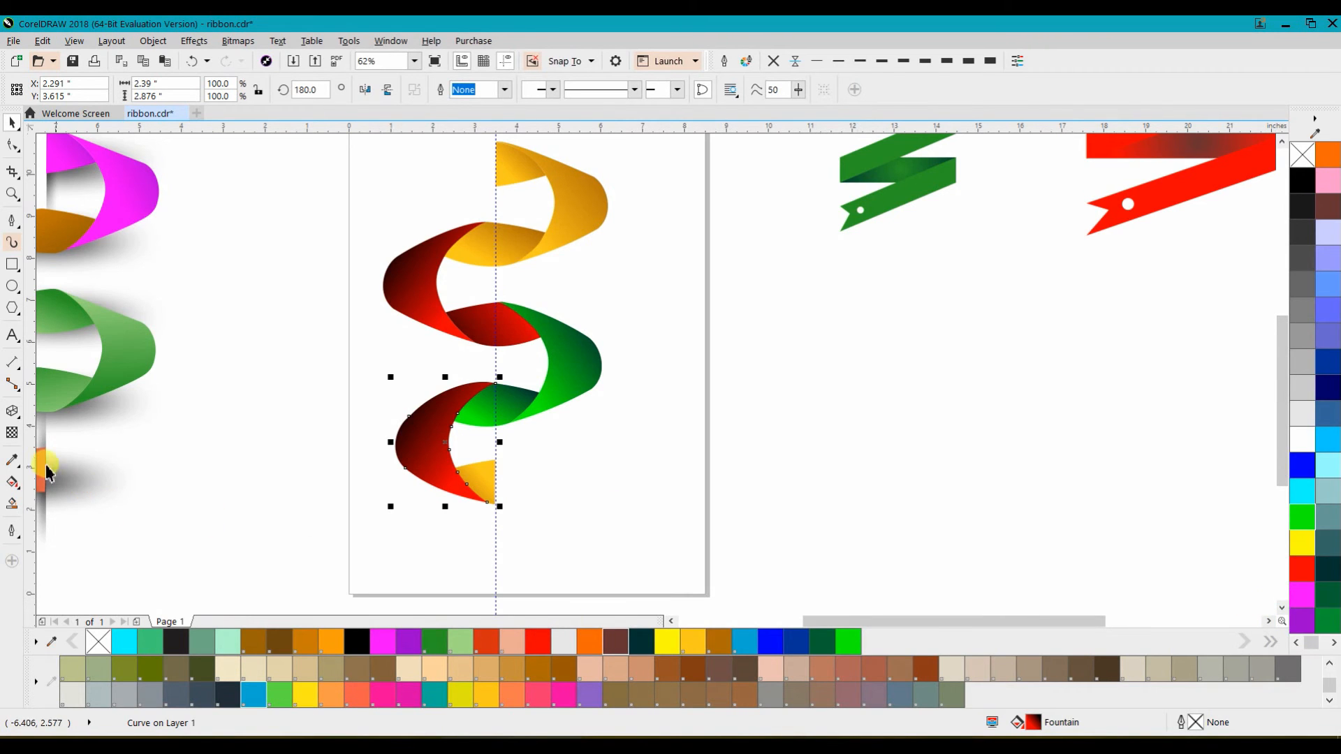
Recolour the lowest curve with a diagonal gradient from dark purple at the upper bend to magenta at the lower tip
left_click(12, 483)
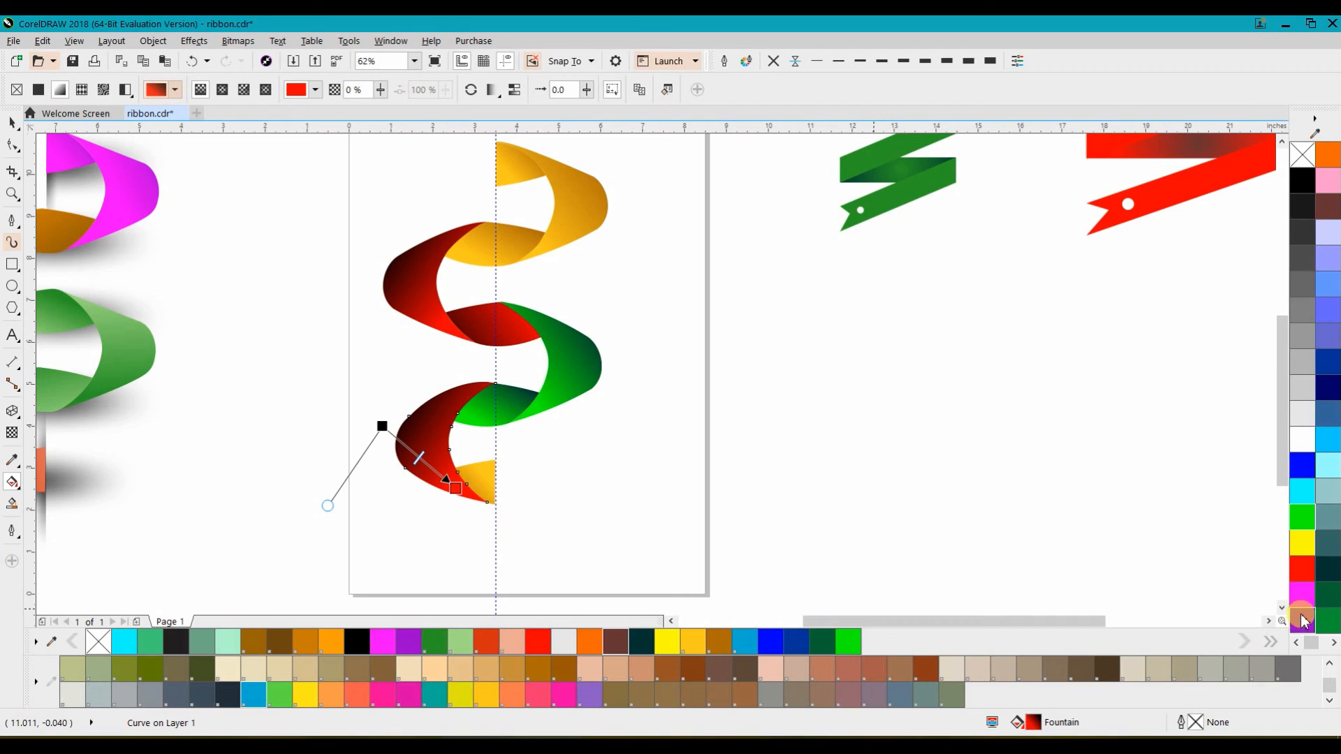
left_click_drag(564, 506, 385, 427)
left_click_drag(1302, 596, 509, 475)
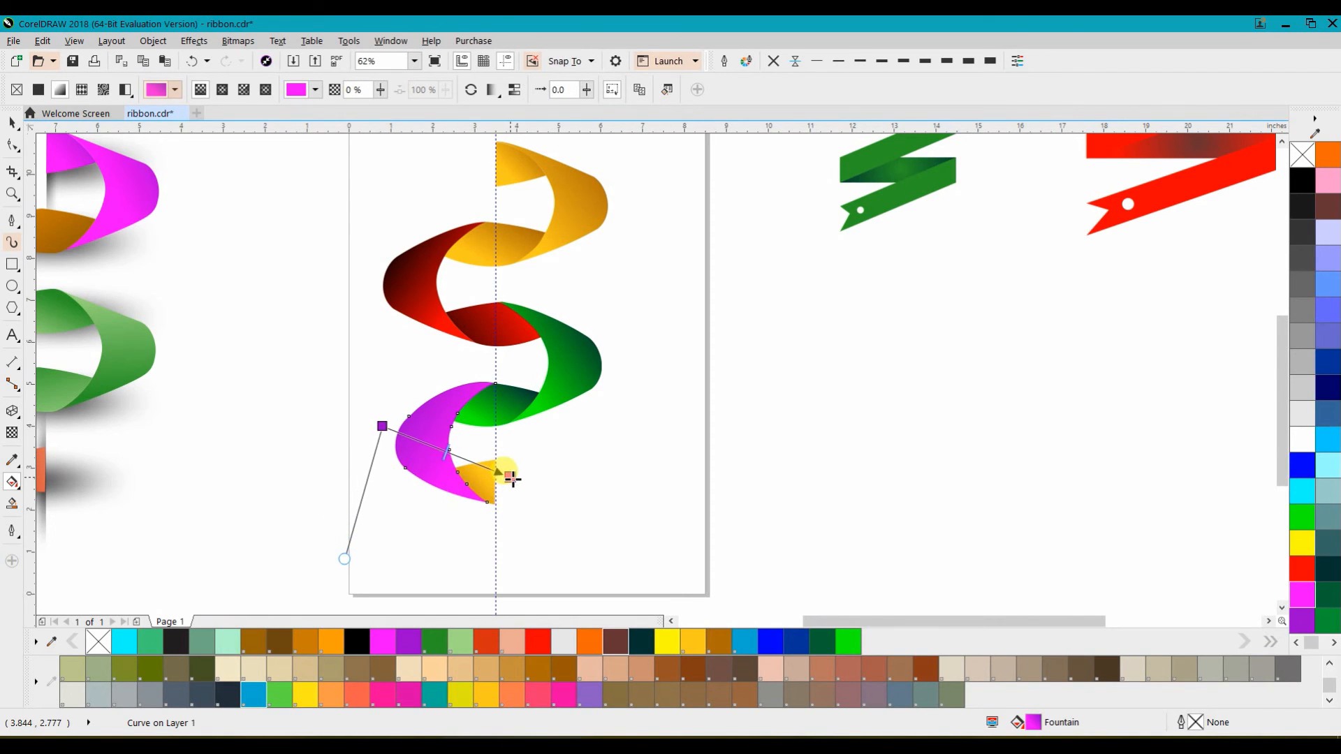
left_click_drag(383, 426, 415, 396)
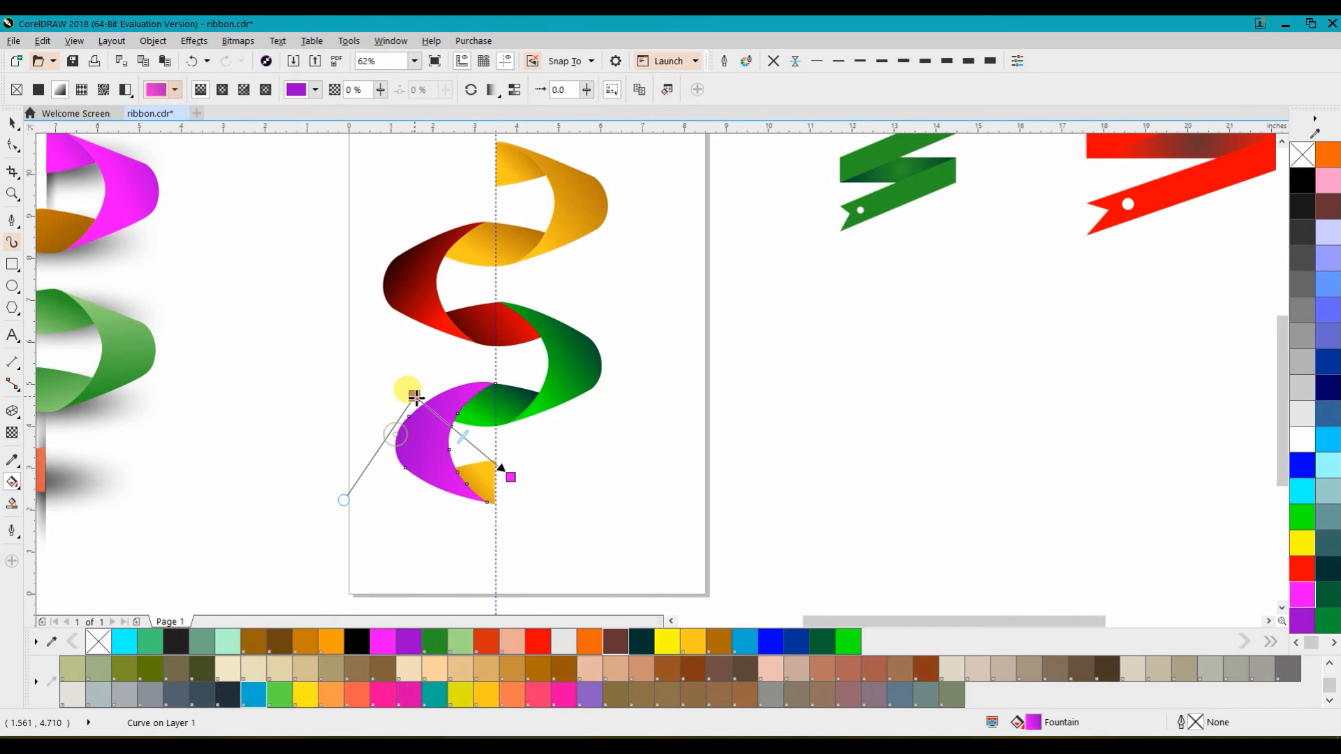
left_click(511, 476)
left_click_drag(513, 473, 427, 419)
key("space")
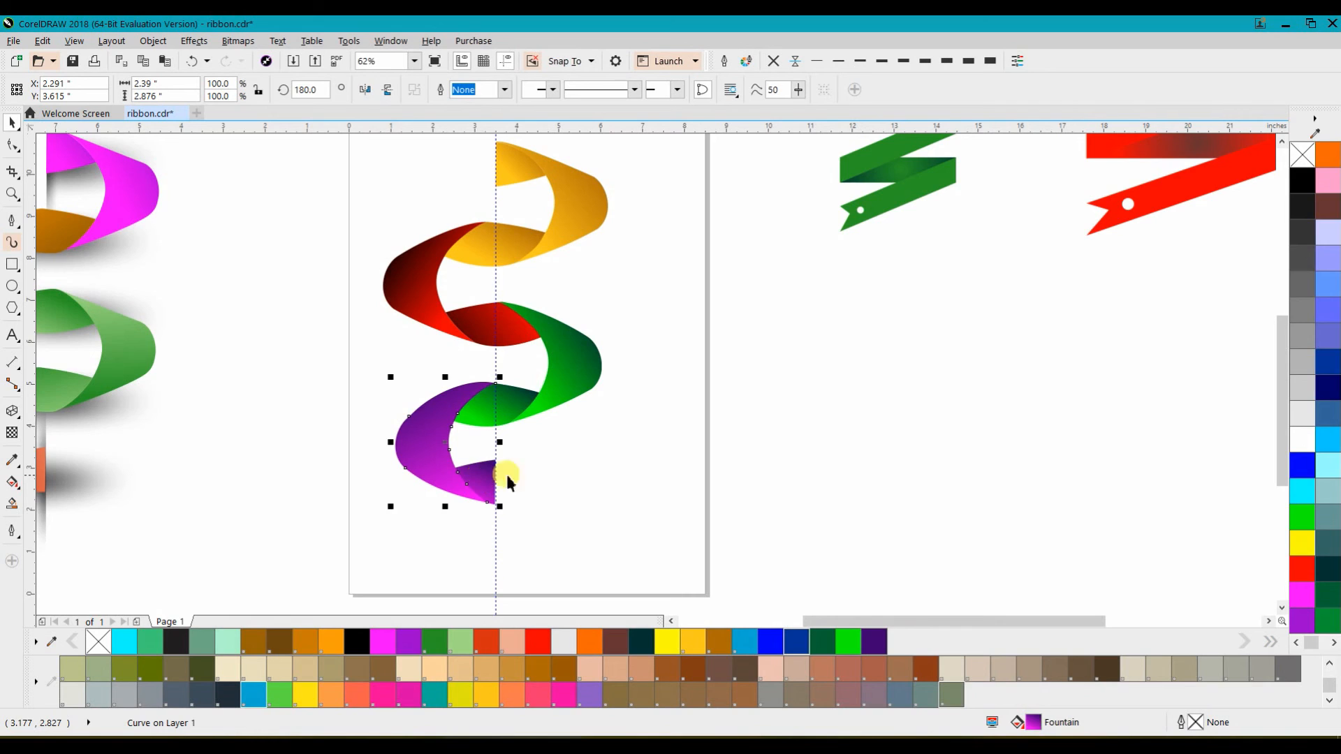
Adjust the small bottom end section's gradient to run from purple beside the curve to magenta at its straight edge
left_click(536, 470)
left_click(489, 471)
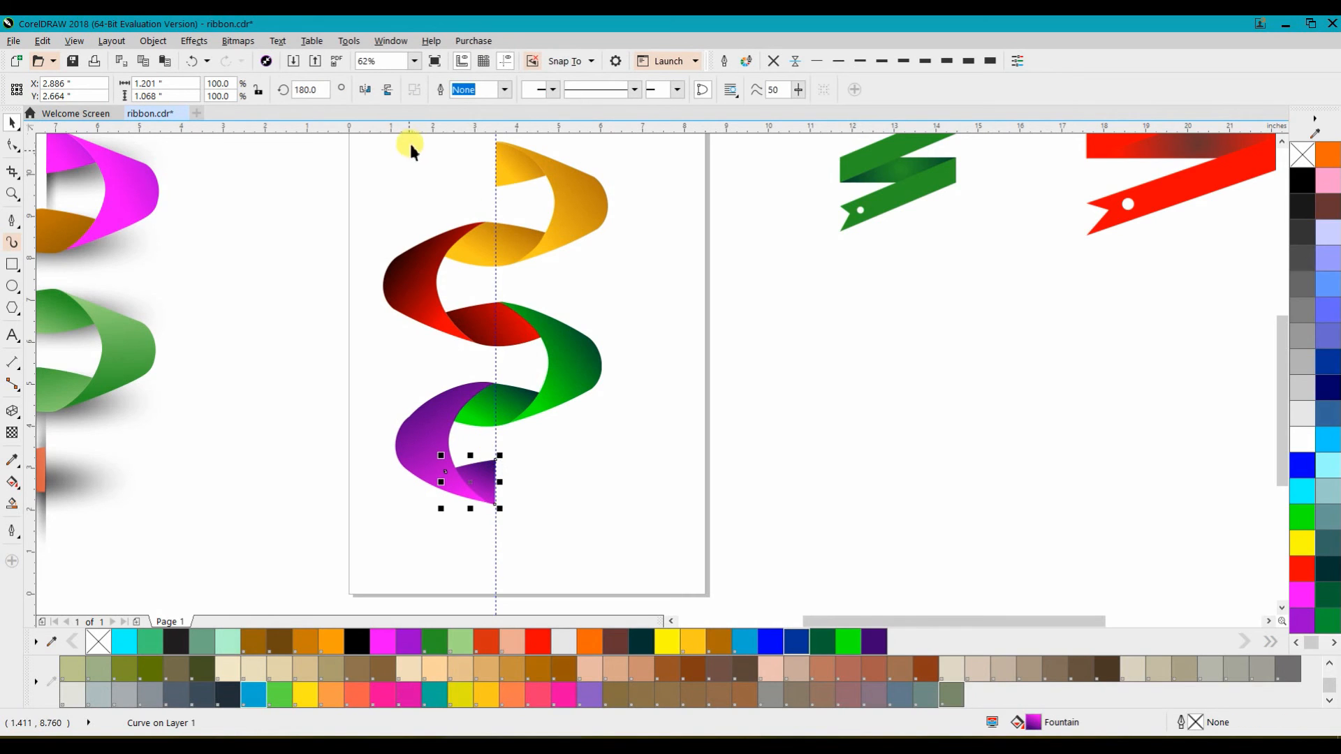
left_click(12, 482)
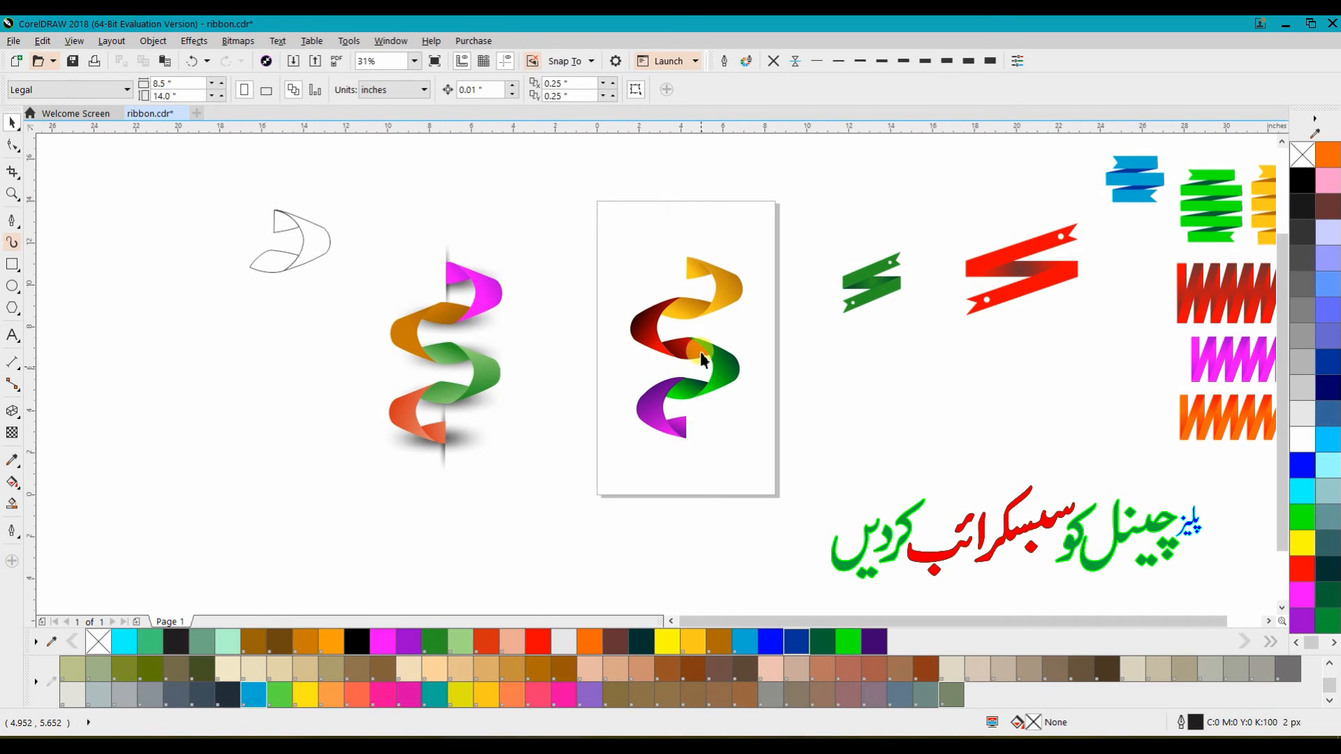
Draw a tall ellipse about 0.78 by 2.63 inches beside the spiral ribbon, without outline and filled black
scroll(697, 338, "up", 3)
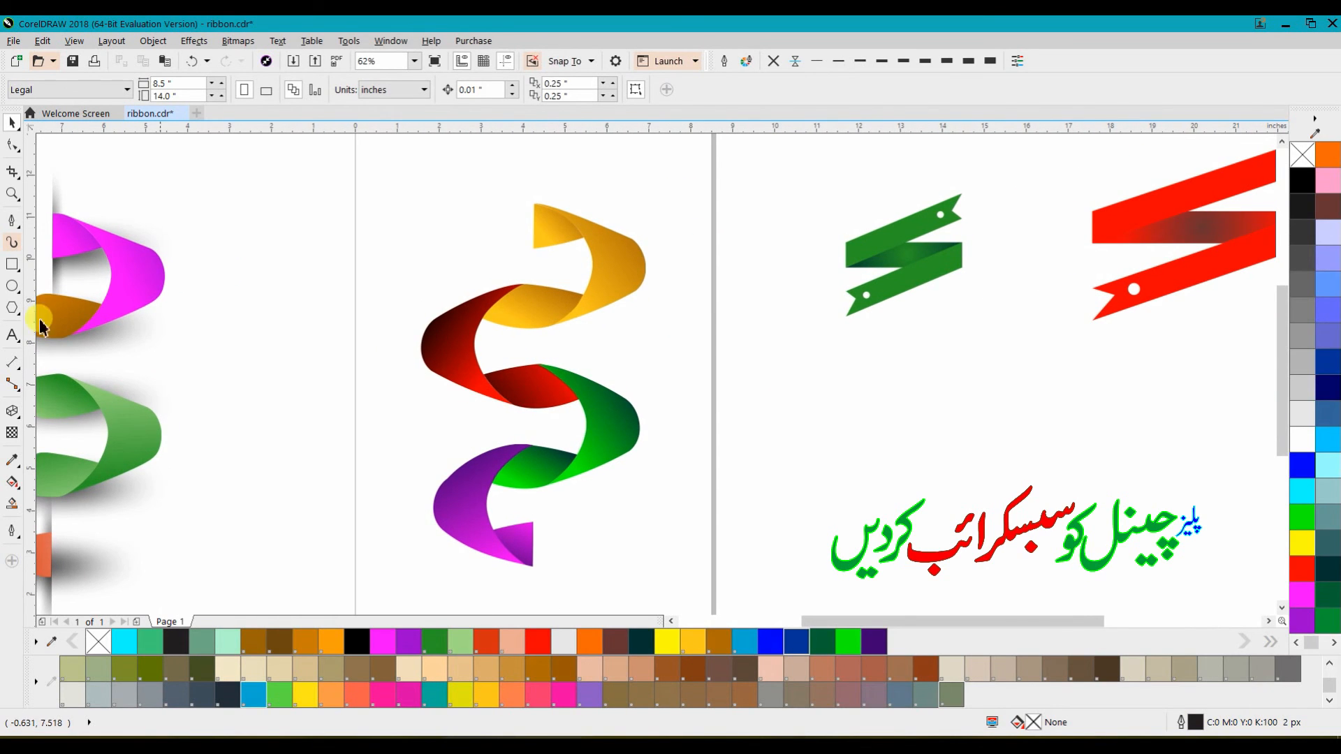
left_click(12, 264)
left_click_drag(312, 212, 340, 312)
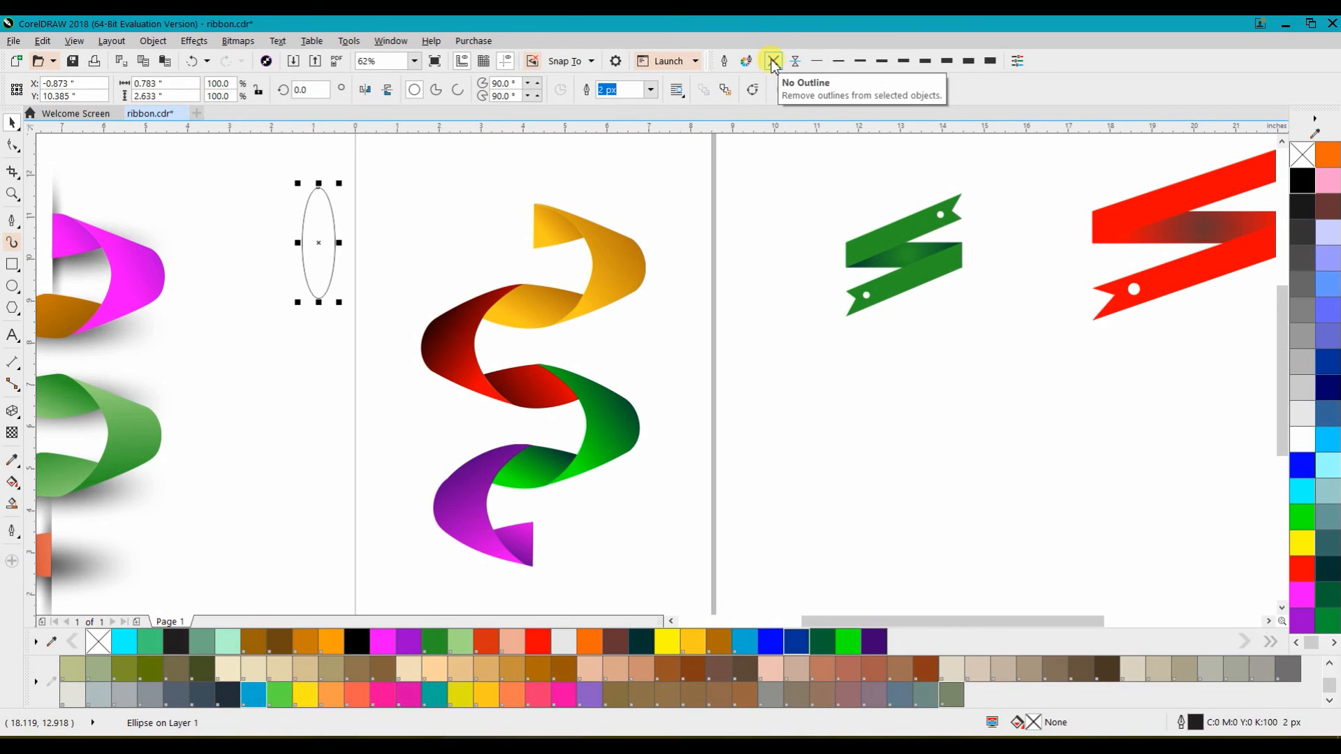
left_click(773, 62)
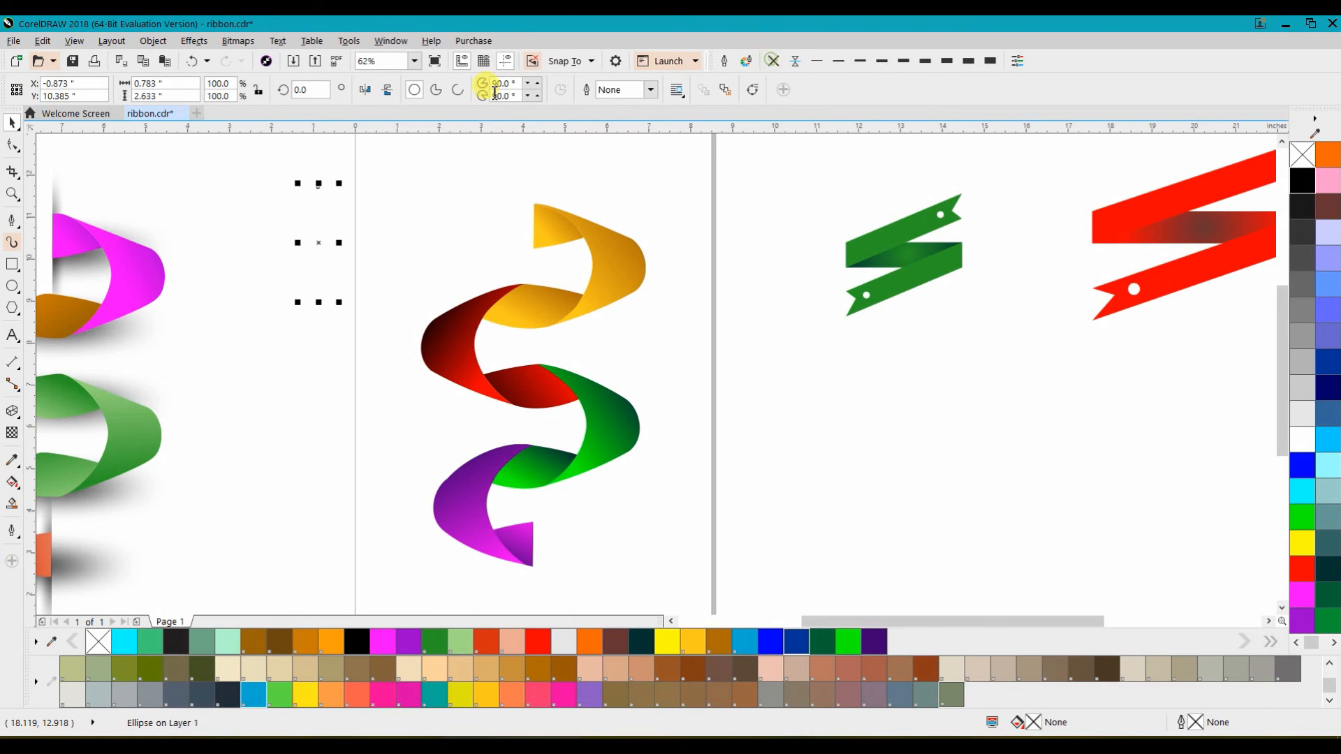
left_click(1286, 182)
Convert the black ellipse to a 129 dpi RGB bitmap with transparent background and apply a Gaussian blur of 45 pixels radius
left_click(251, 45)
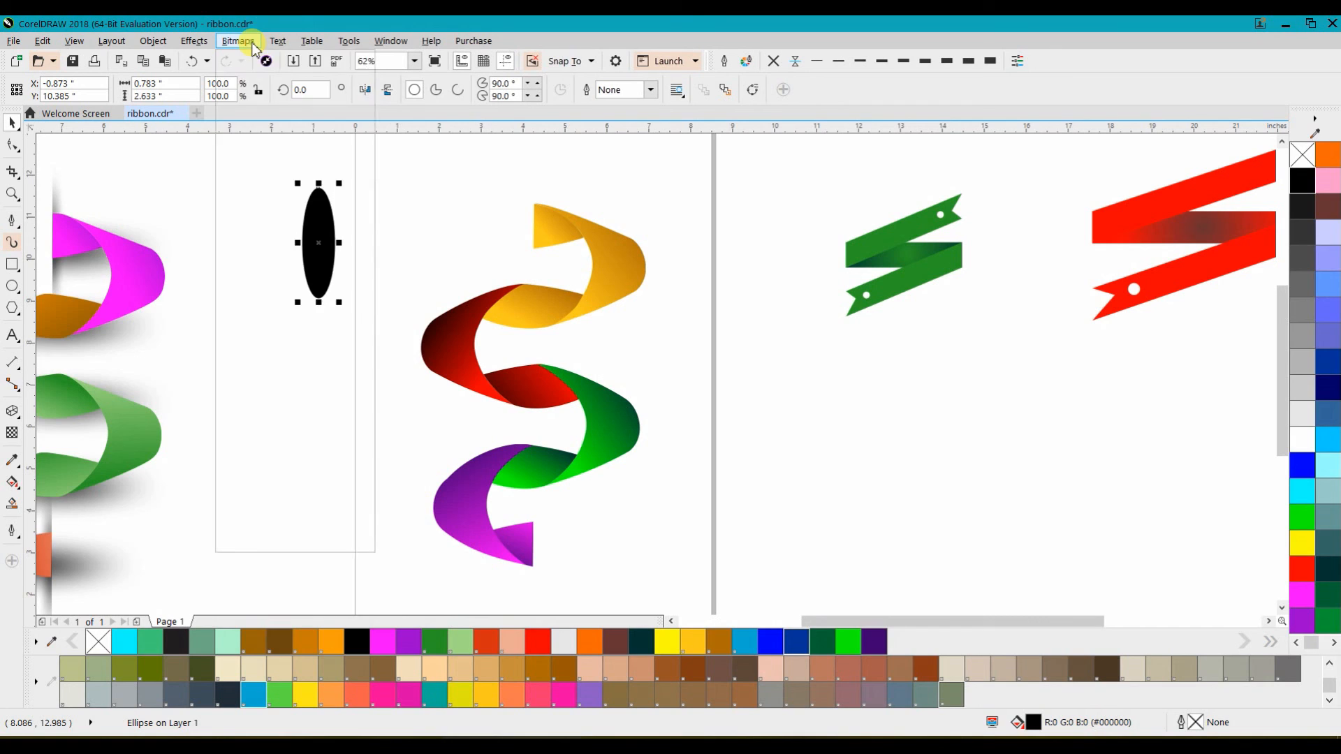
left_click(248, 65)
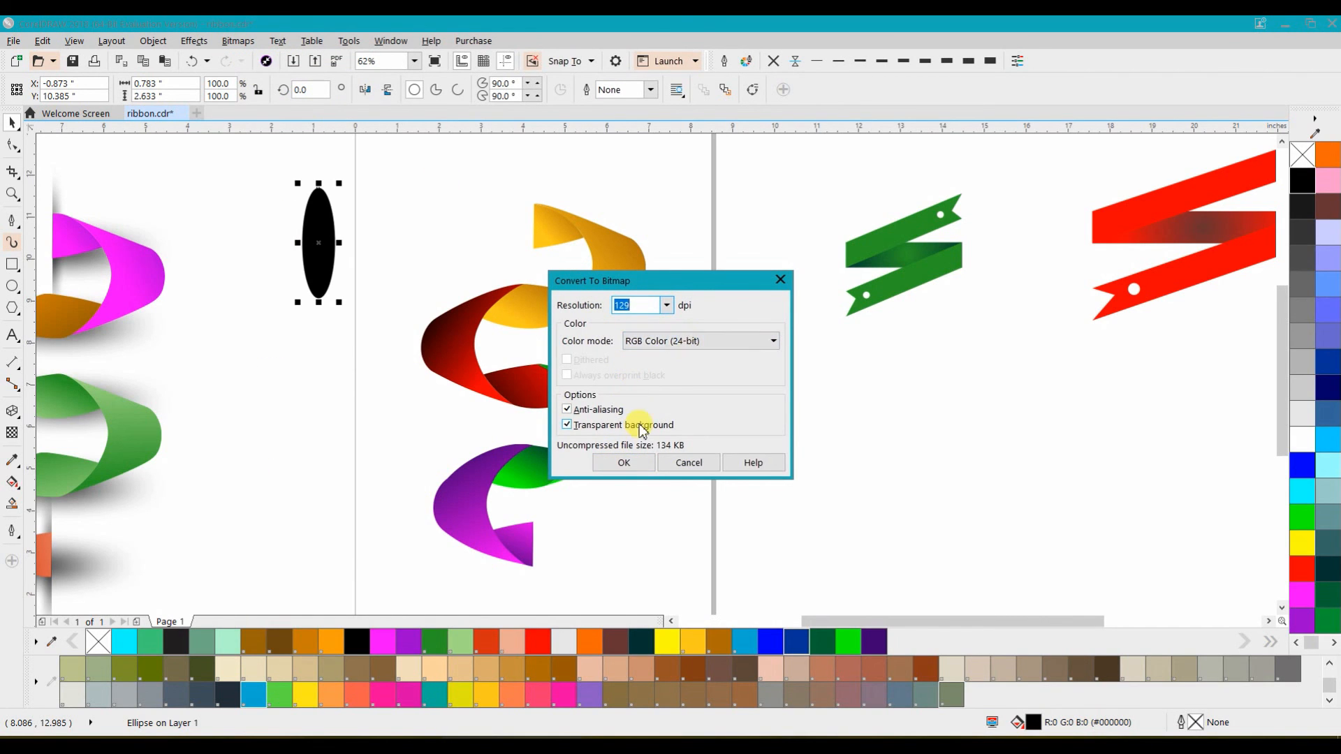
left_click(627, 461)
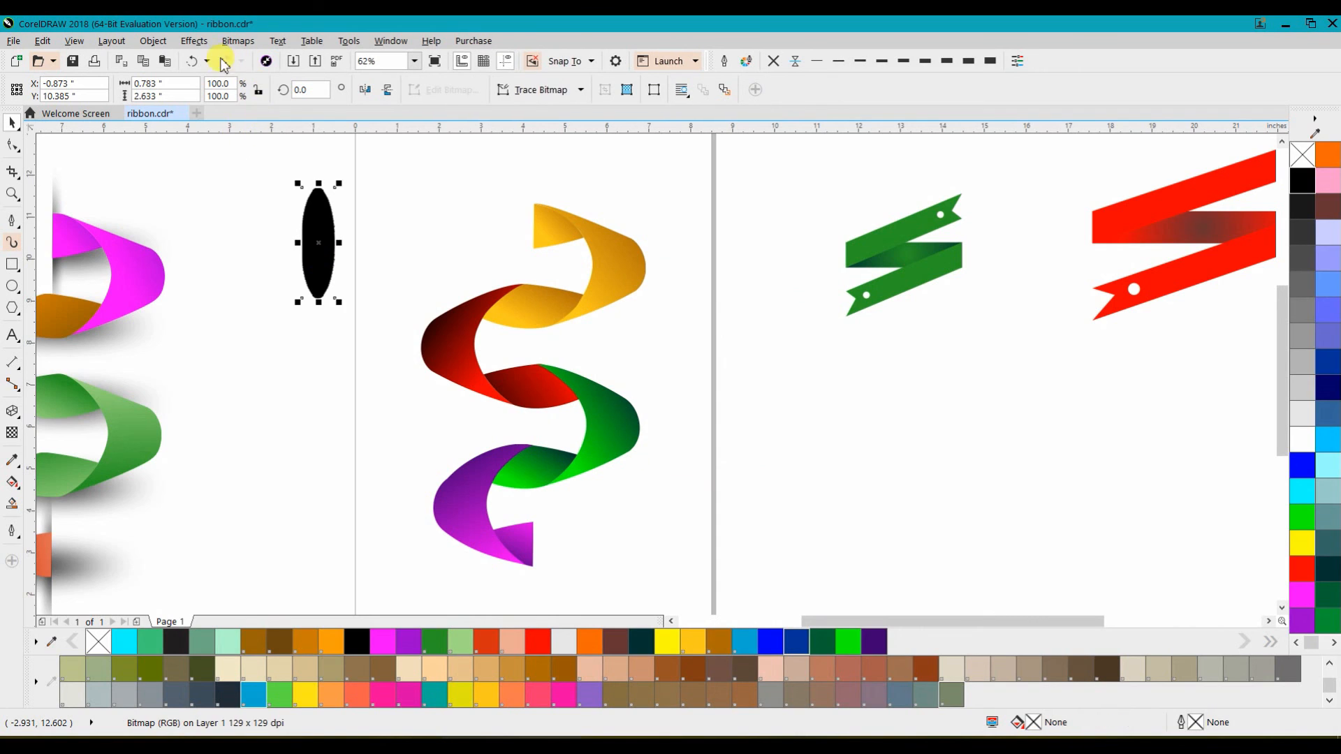
left_click(236, 40)
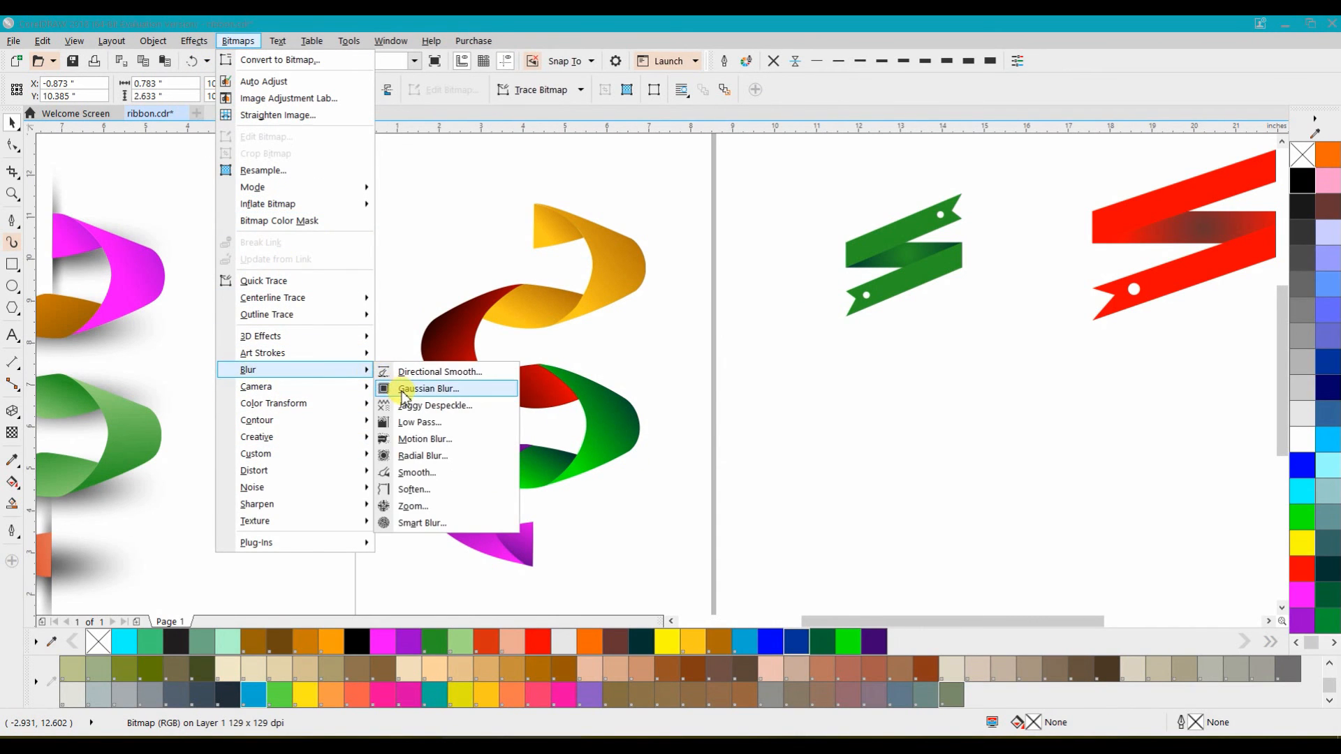
left_click(392, 388)
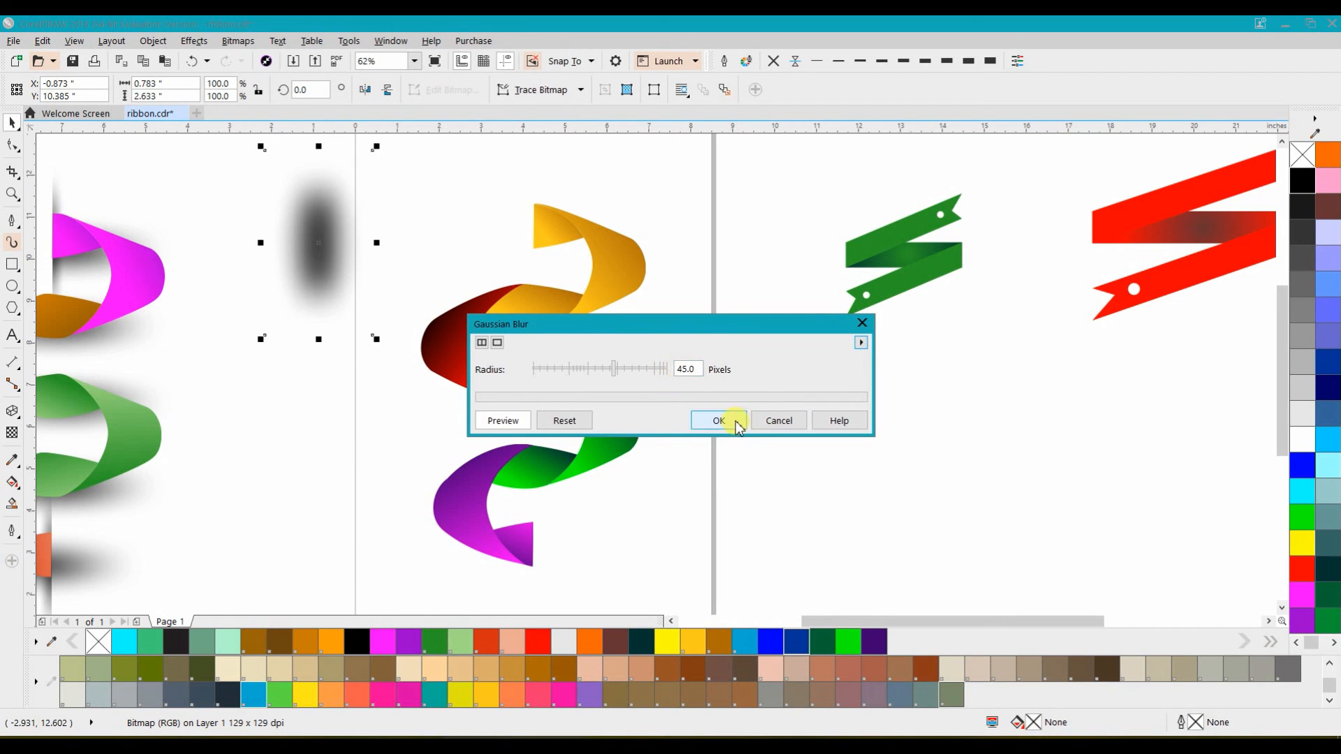
left_click(732, 422)
Draw a rectangle about 2.2 by 5.7 inches covering the left half of the blurred ellipse
left_click_drag(270, 356, 348, 431)
left_click(296, 281)
left_click(11, 264)
mouse_move(304, 198)
left_mouse_down()
mouse_move(419, 434)
mouse_move(398, 437)
left_mouse_up()
Trim the blurred ellipse with the overlapping rectangle and delete the rectangle
left_click(12, 123)
left_click_drag(226, 149, 546, 478)
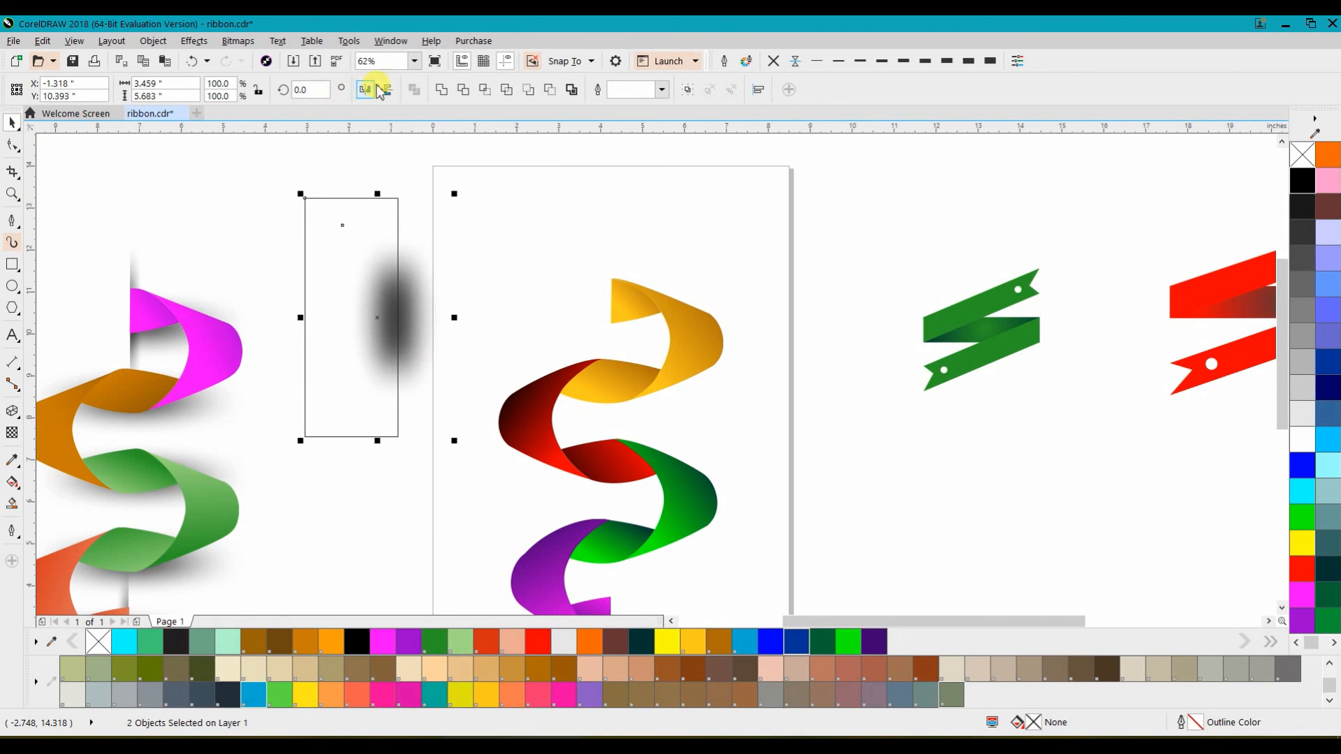
left_click(459, 93)
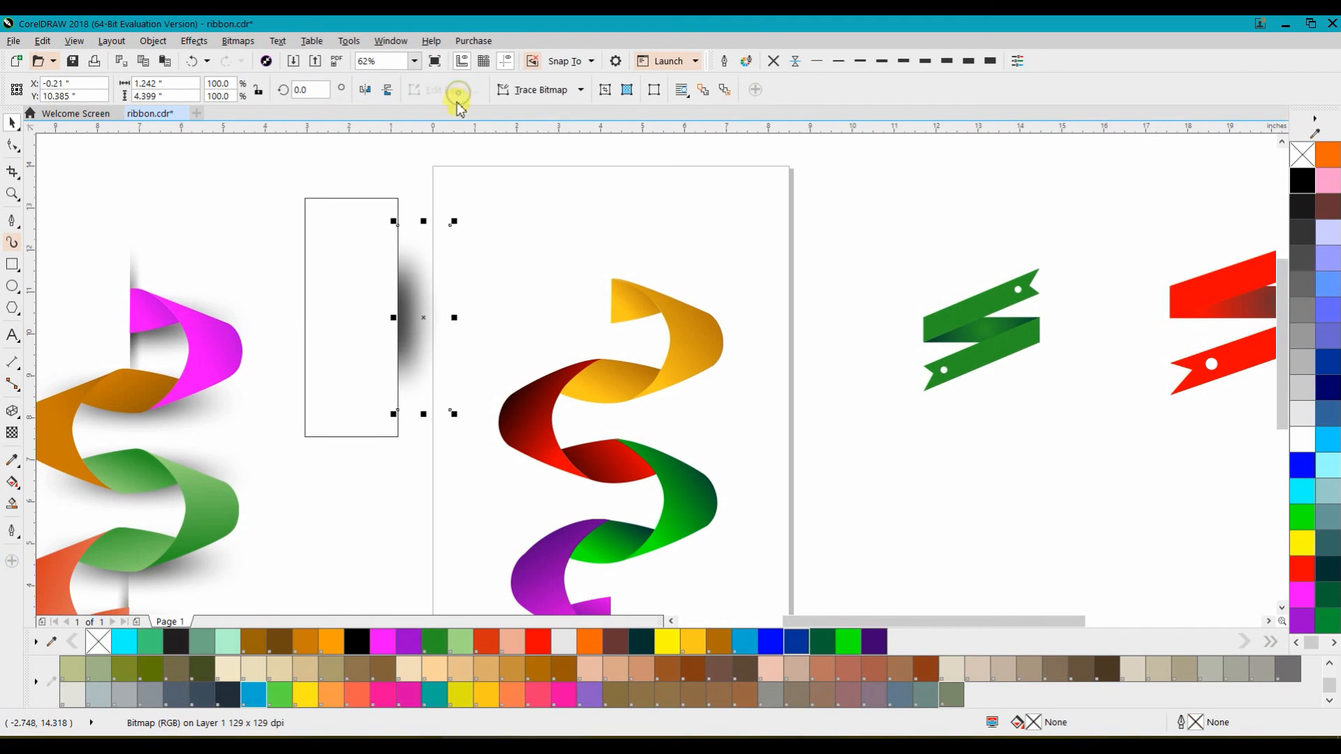
left_click(373, 276)
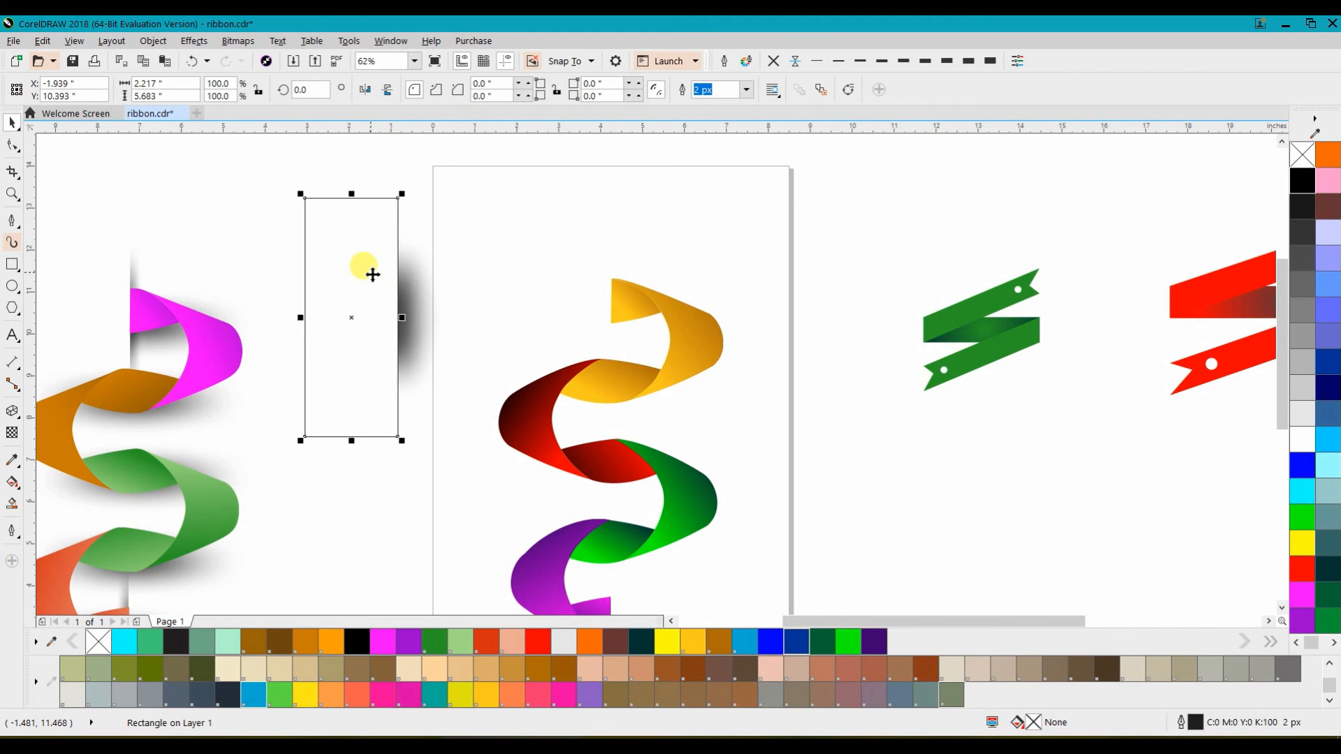
key("Delete")
Move the half-ellipse shadow against the straight upper end of the yellow ribbon section
left_click(409, 305)
left_click_drag(393, 308, 611, 297)
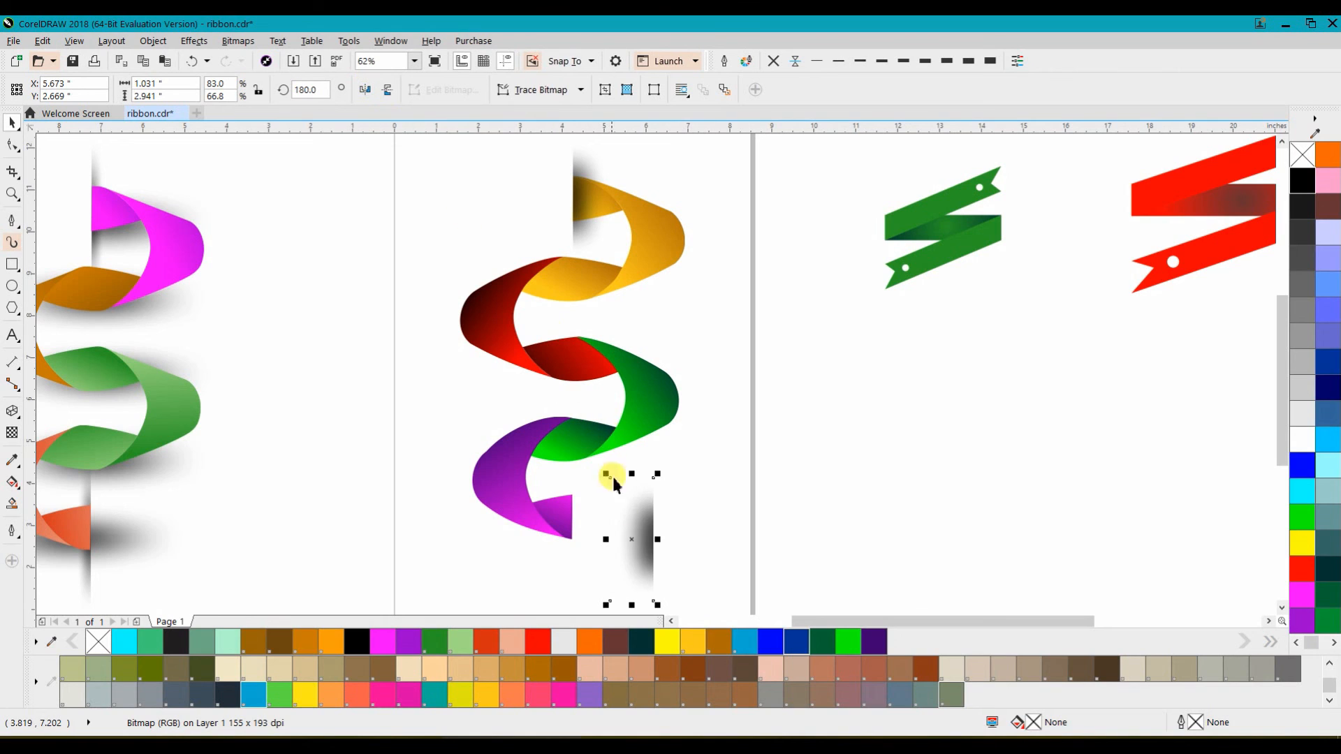
Move the half-ellipse shadow against the straight lower end of the purple ribbon section and bring it to the front
left_click_drag(645, 543, 571, 522)
scroll(567, 518, "up", 4)
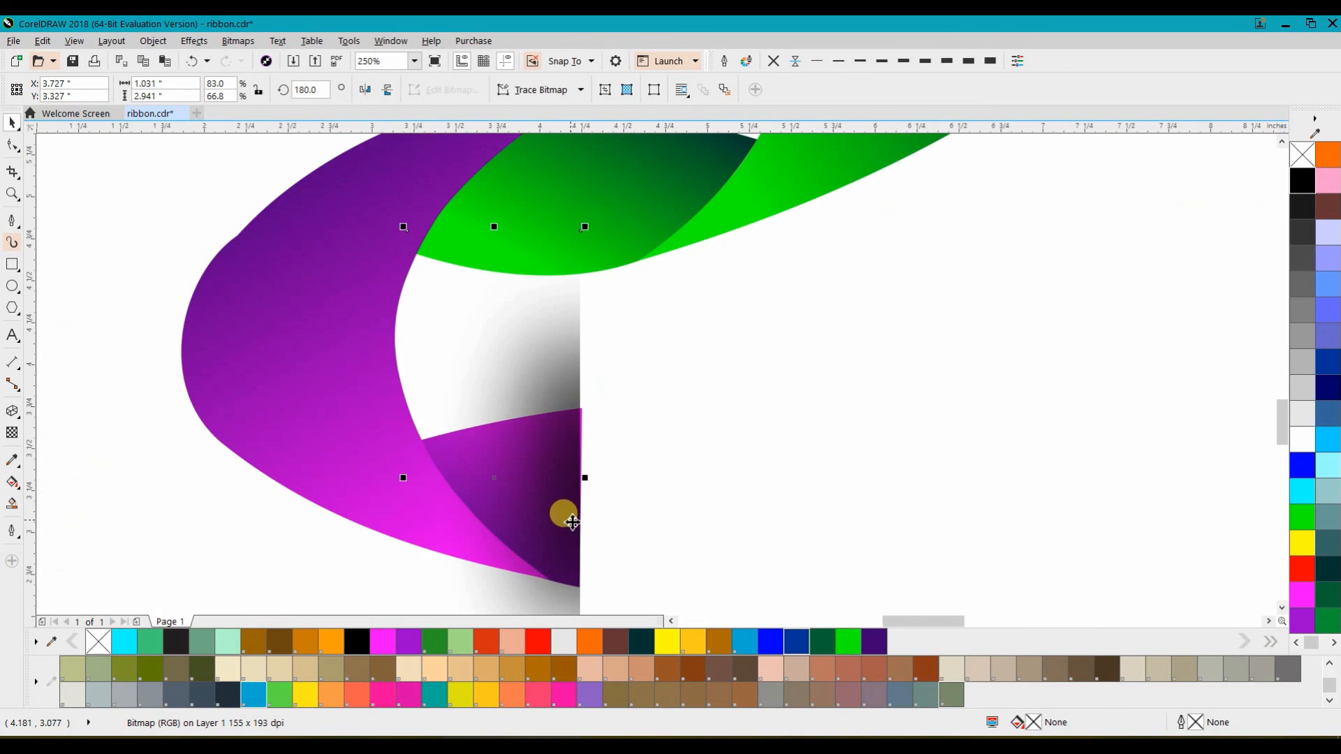
scroll(571, 523, "down", 5)
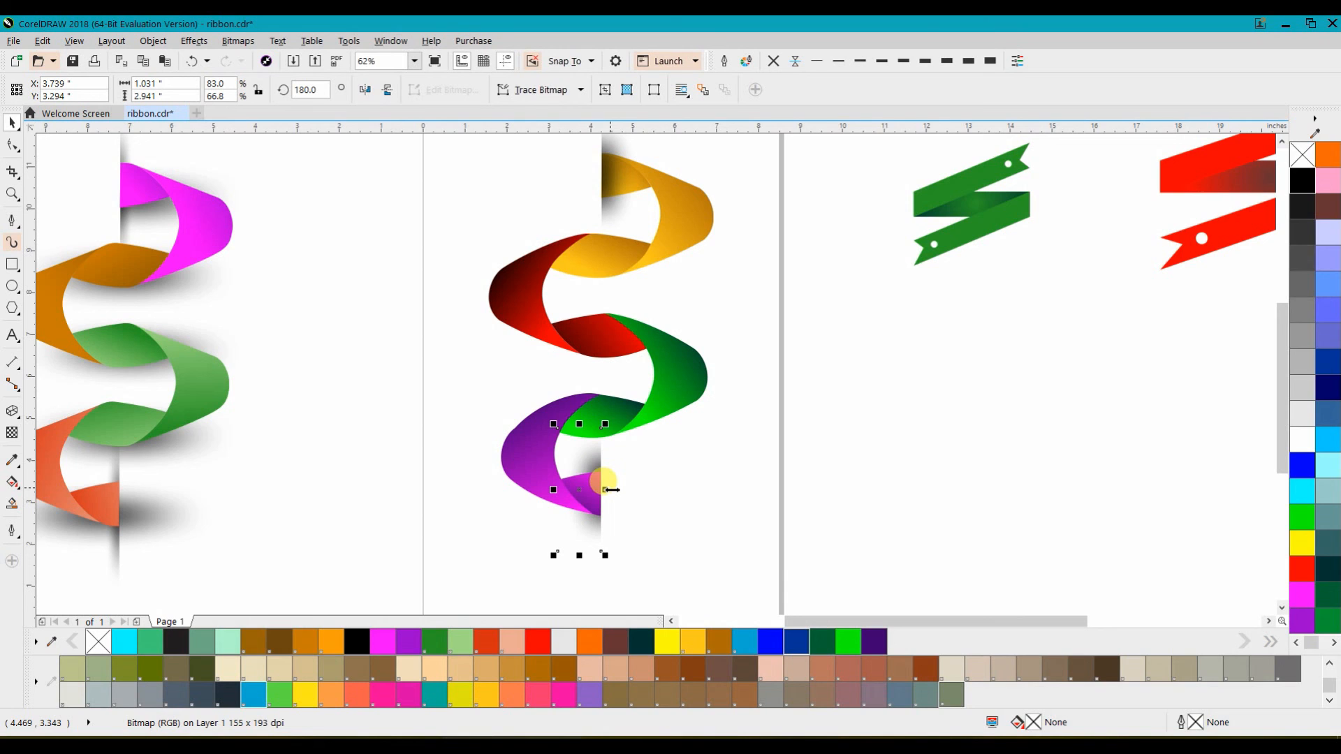
key("shift+Page_Up")
left_click(668, 488)
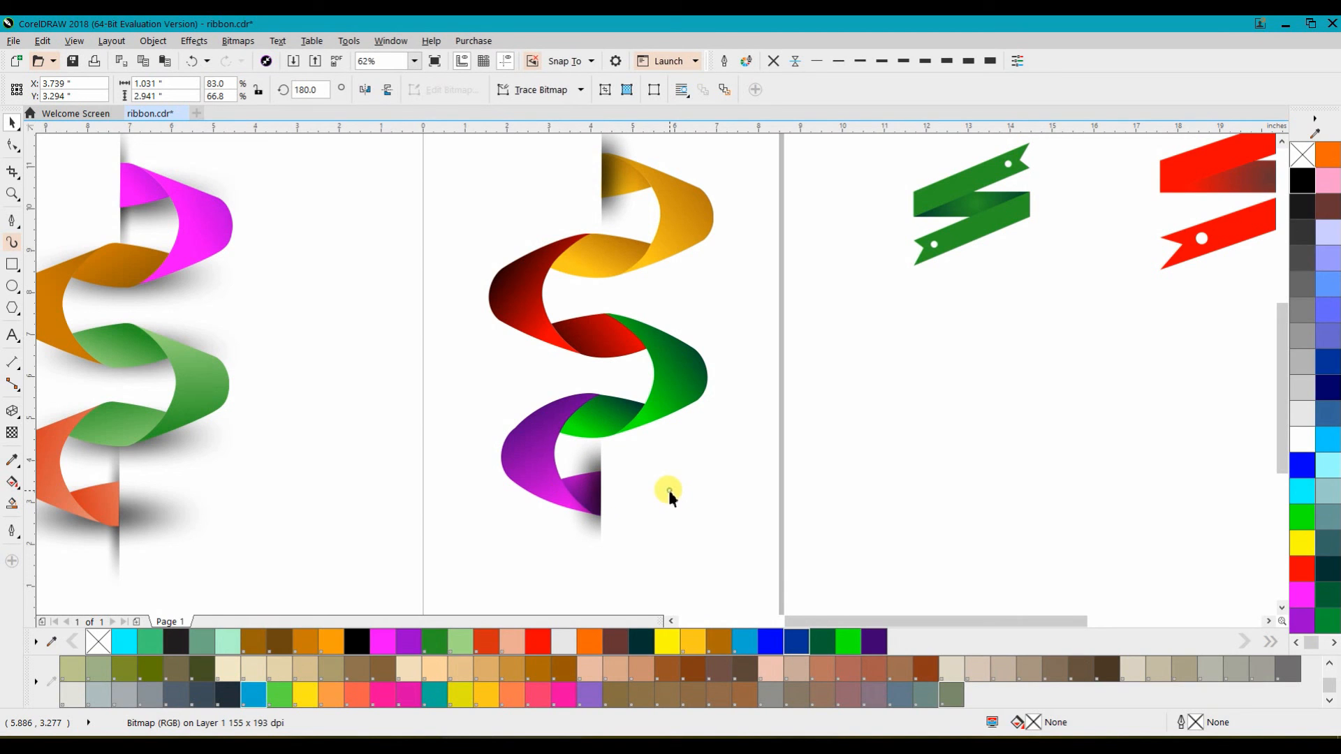
scroll(665, 308, "down", 2)
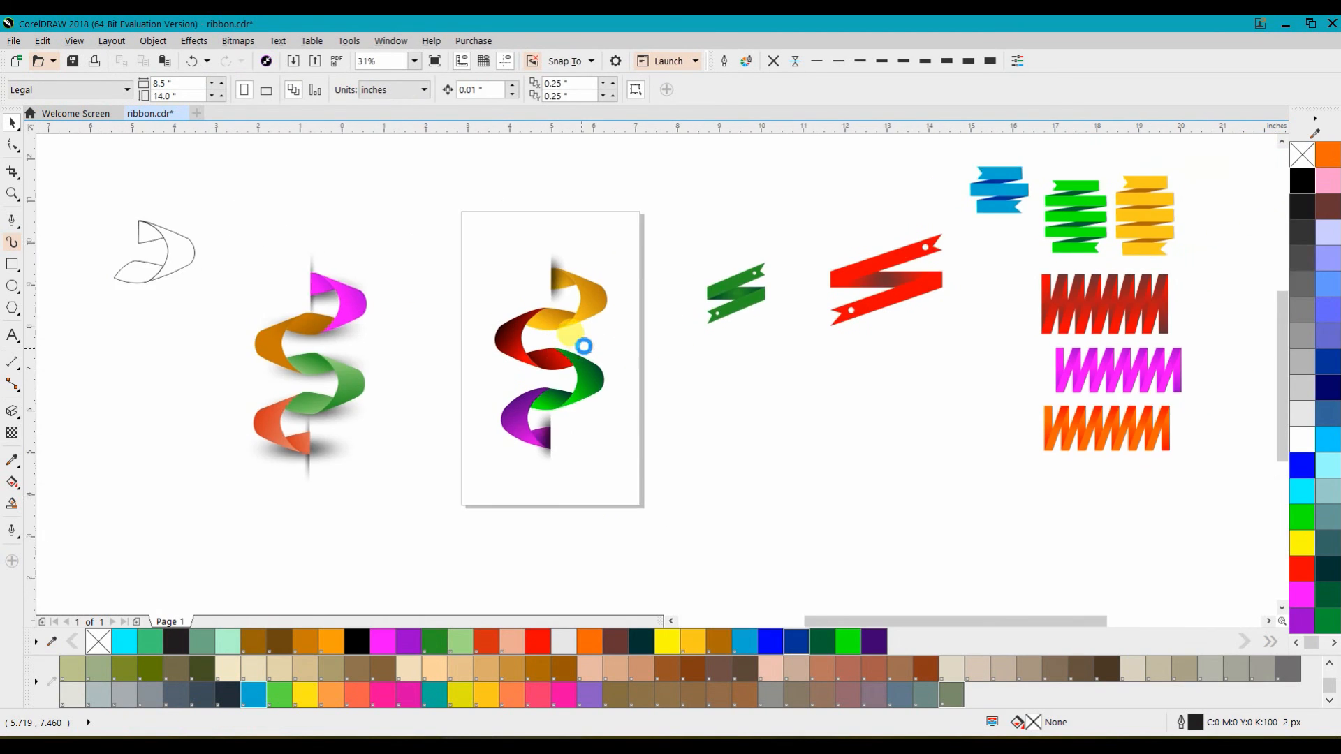
Draw an ellipse about 3.7 by 1.7 inches around the lower yellow fold of the spiral and fill it with black
scroll(581, 349, "up", 2)
left_click(12, 285)
left_click_drag(440, 248, 602, 326)
left_click(12, 121)
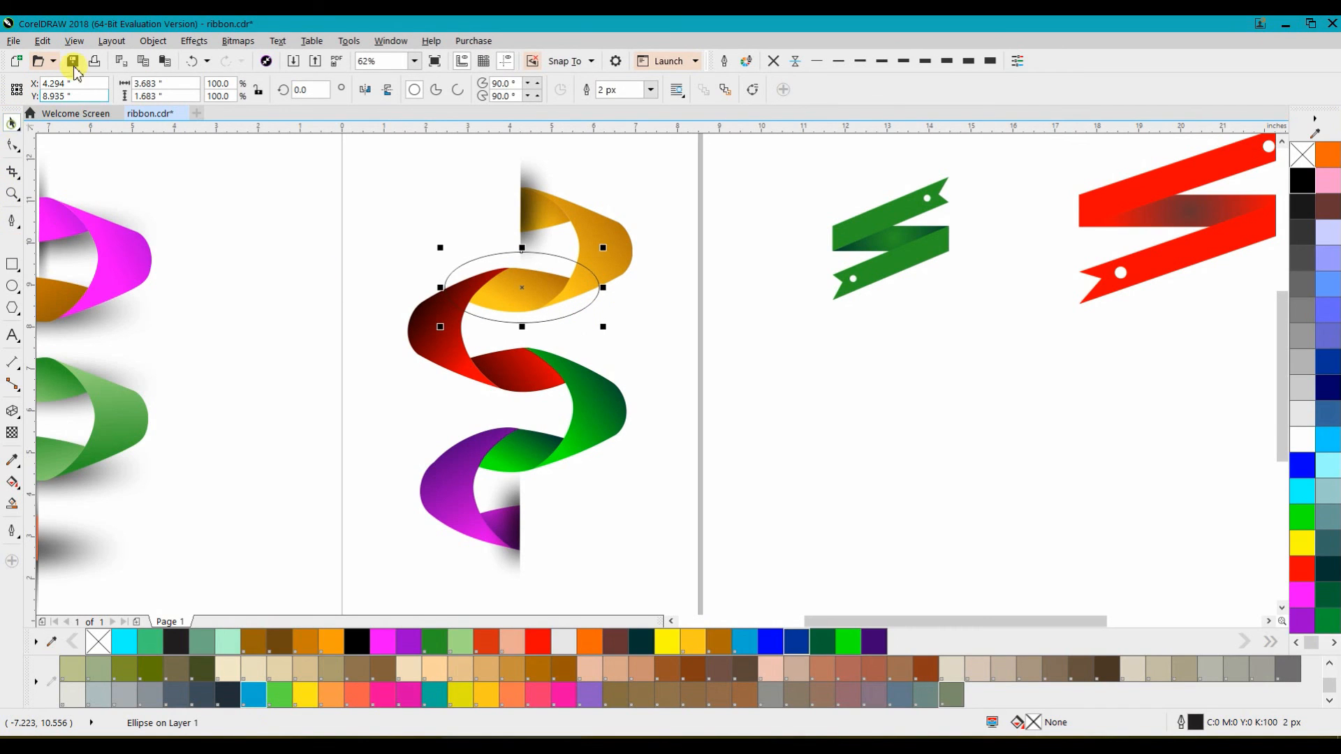
left_click(1300, 181)
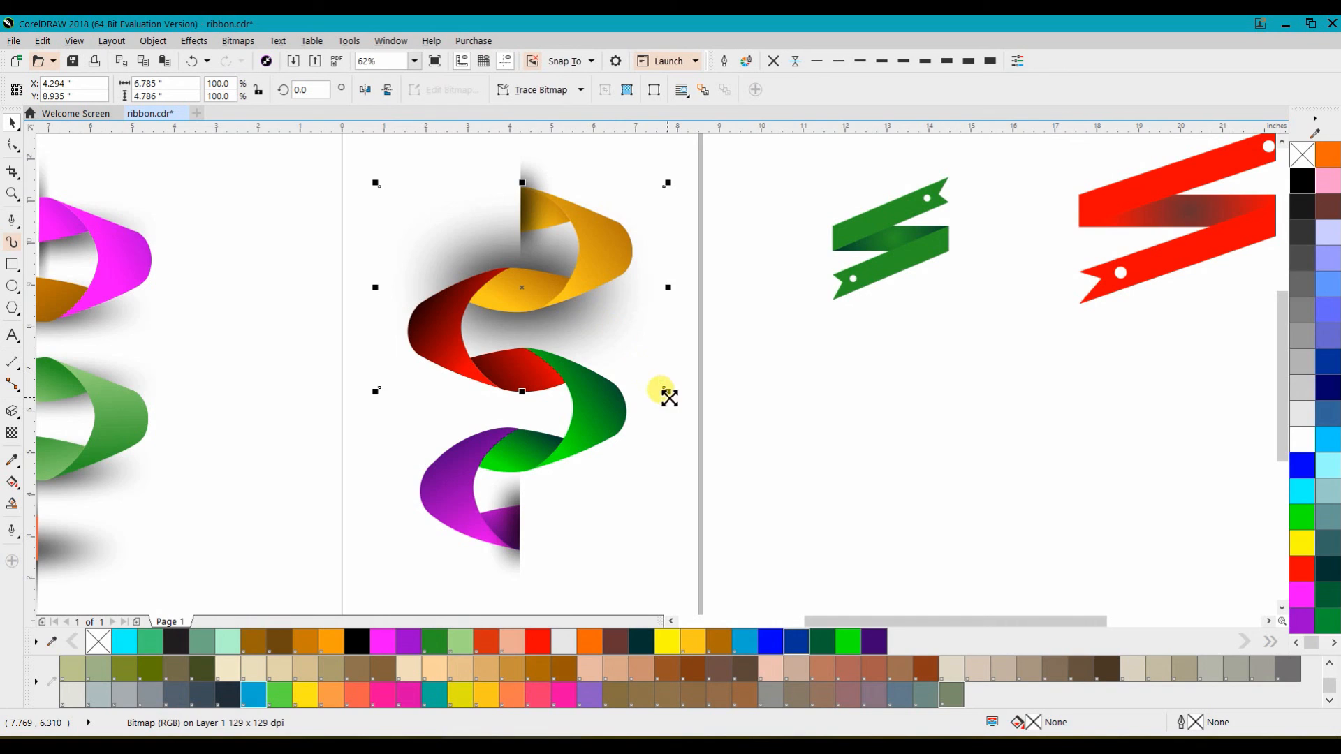
Scale the blurred ellipse shadow to about 4.3 by 3.0 inches and place copies of it over the red and green folds
left_click_drag(669, 398, 617, 377)
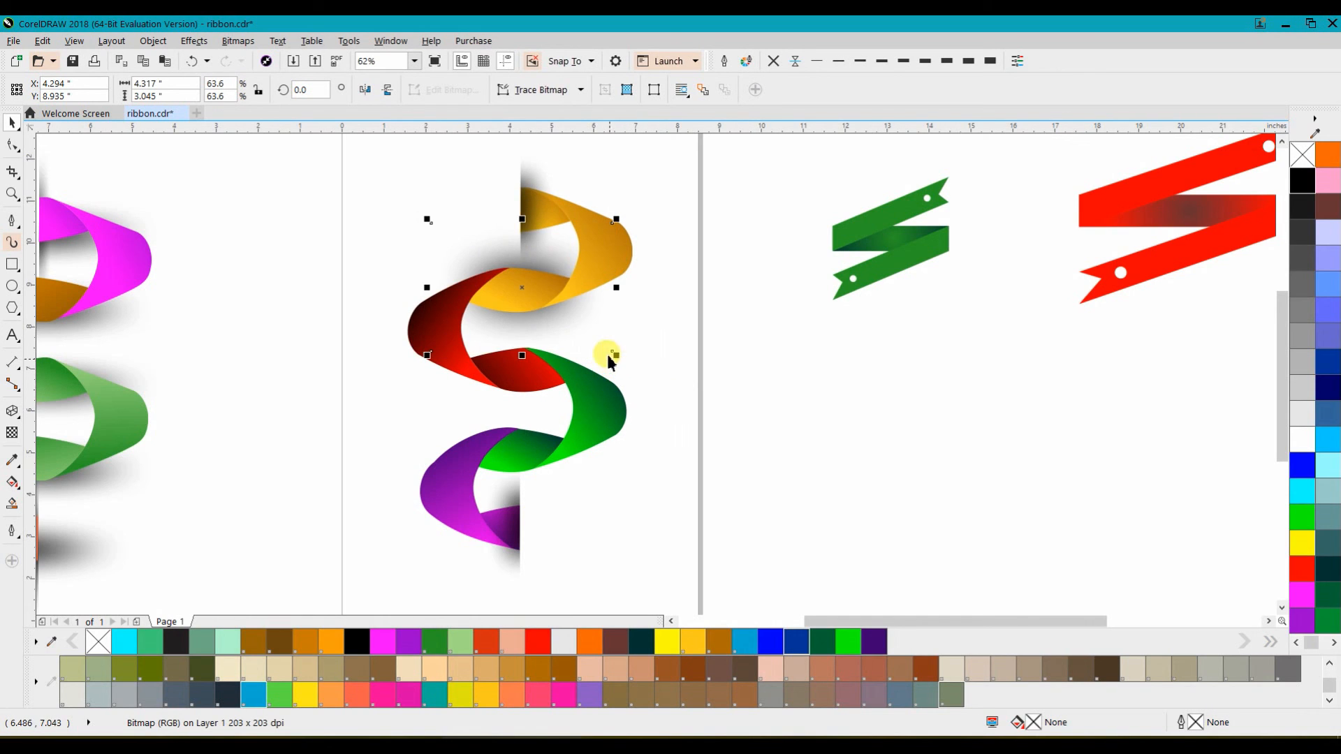
left_click_drag(587, 324, 523, 460)
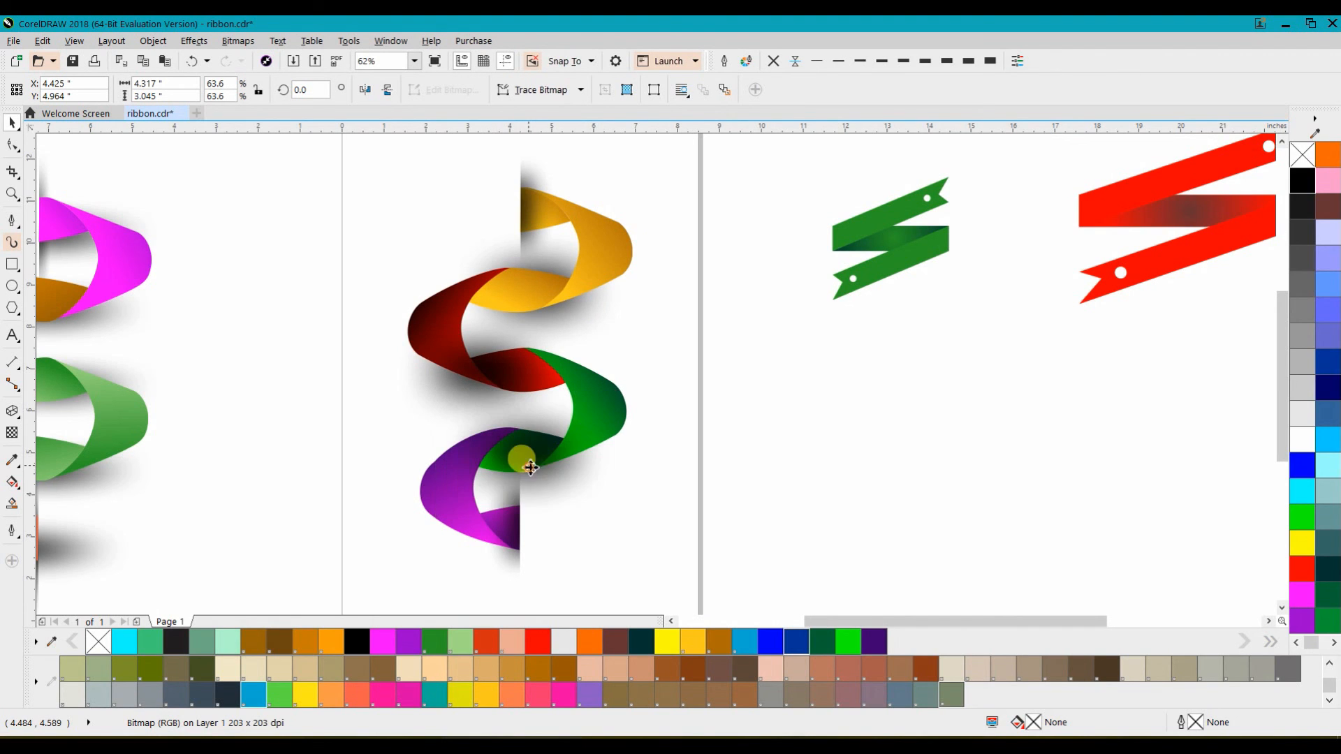
Send the shadows at the red and green folds behind the spiral ribbon and deselect them
left_click(413, 376, "shift")
key("shift+Page_Down")
left_click(310, 433)
scroll(310, 433, "down", 1)
left_click_drag(542, 440, 627, 461)
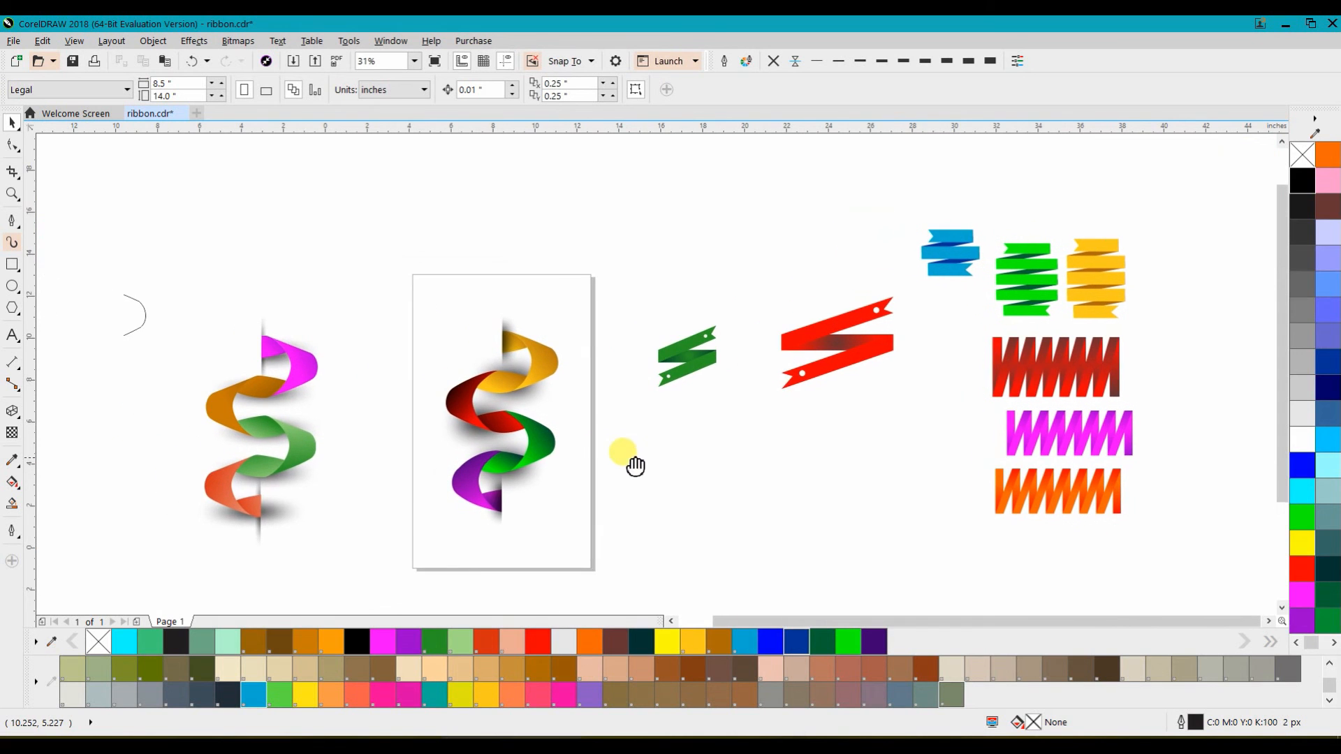